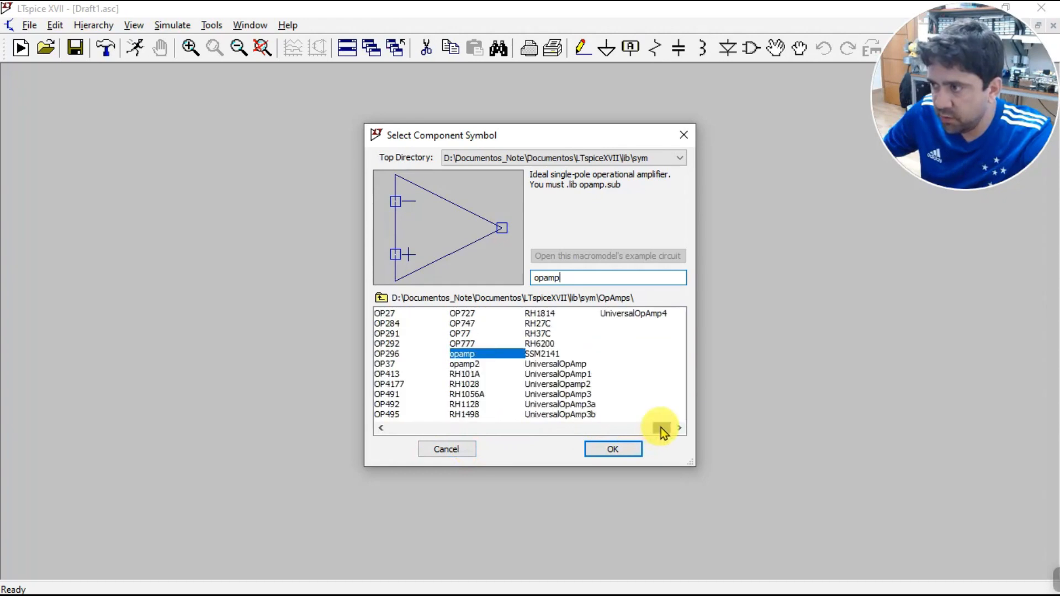
Place one UniversalOpAmp symbol in the middle of the schematic
{"action": "left_click", "coordinate": [542, 364]}
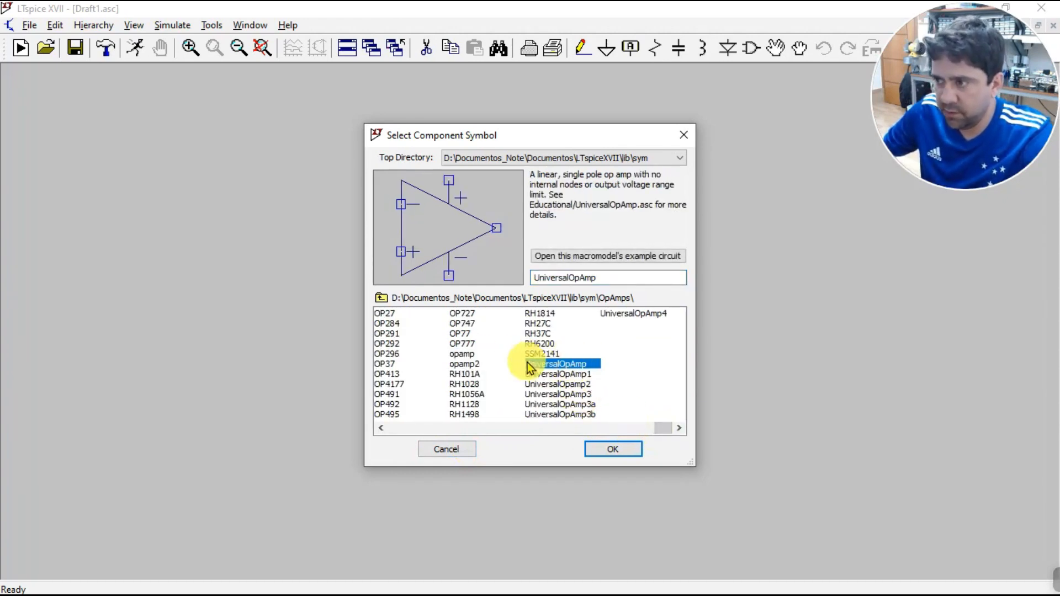
{"action": "double_click", "coordinate": [557, 365]}
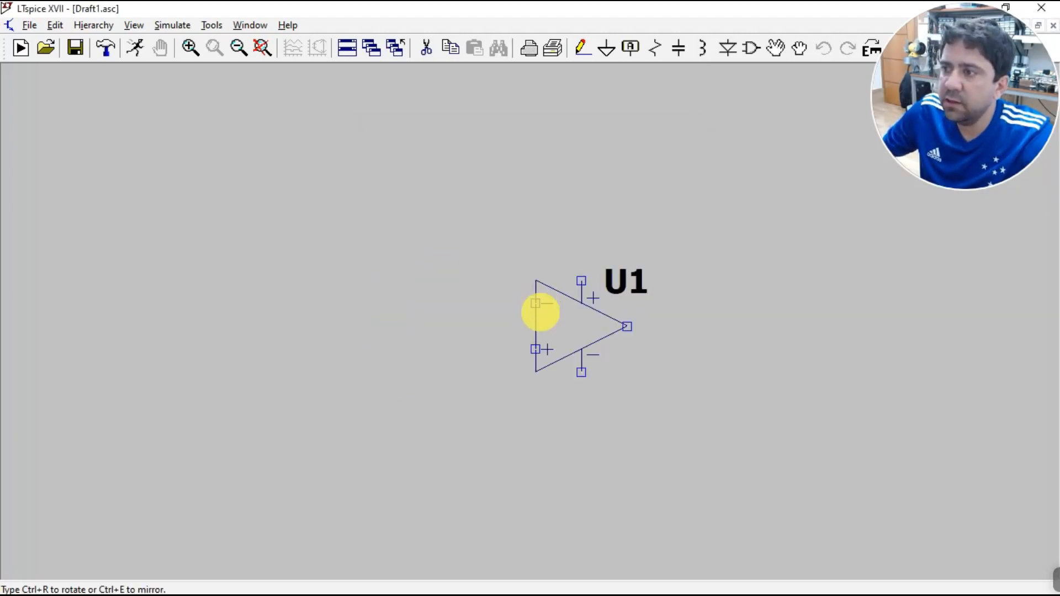
{"action": "left_click", "coordinate": [541, 313]}
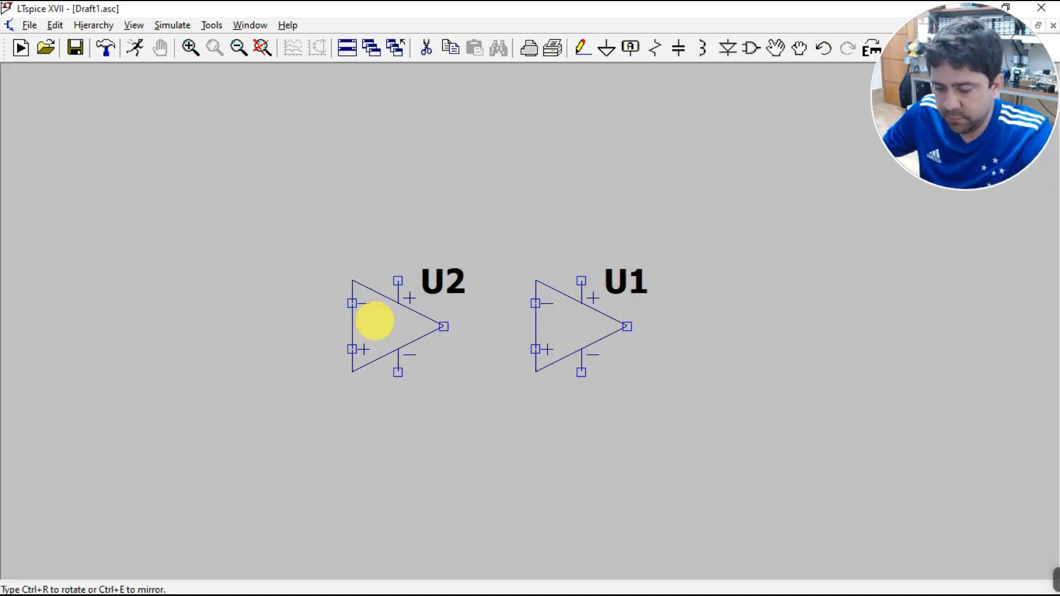
{"action": "key", "text": "Escape"}
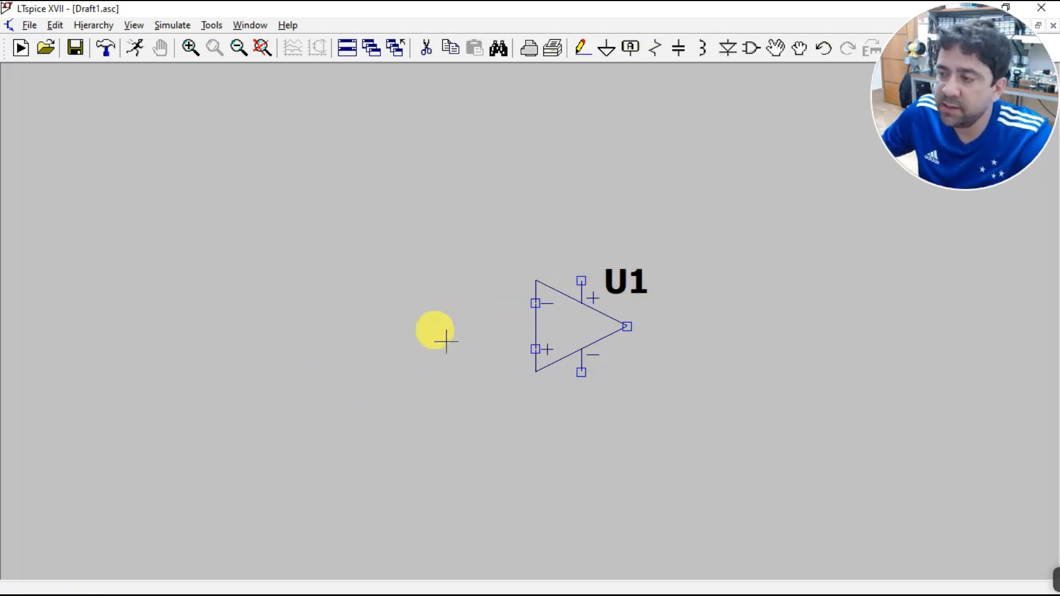
Place two horizontal resistors (res), R1 above the op-amp and R2 to the left of its inputs
{"action": "left_click", "coordinate": [751, 49]}
{"action": "type", "text": "res"}
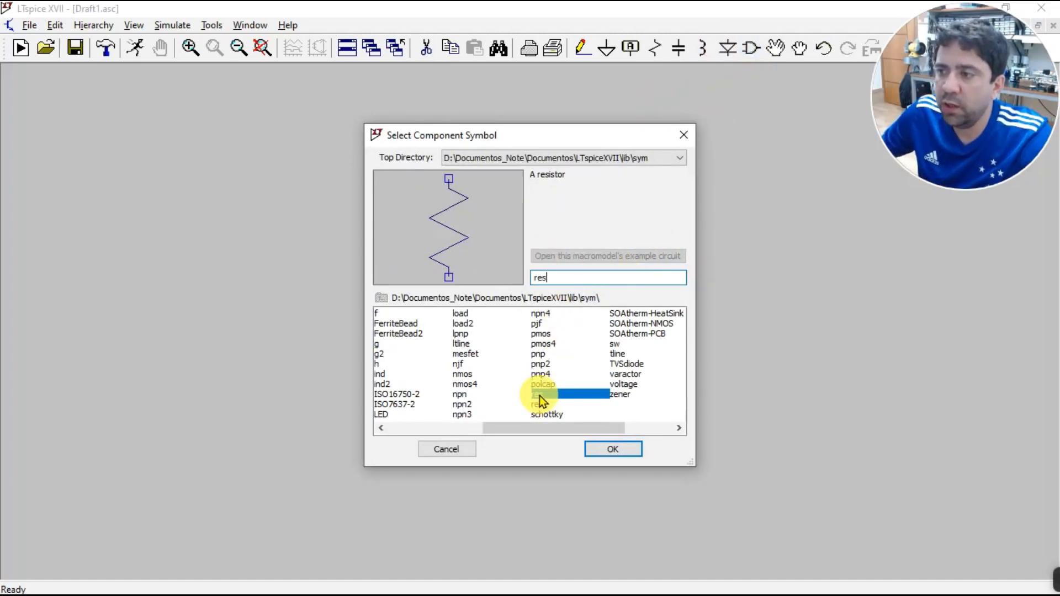
{"action": "double_click", "coordinate": [539, 395]}
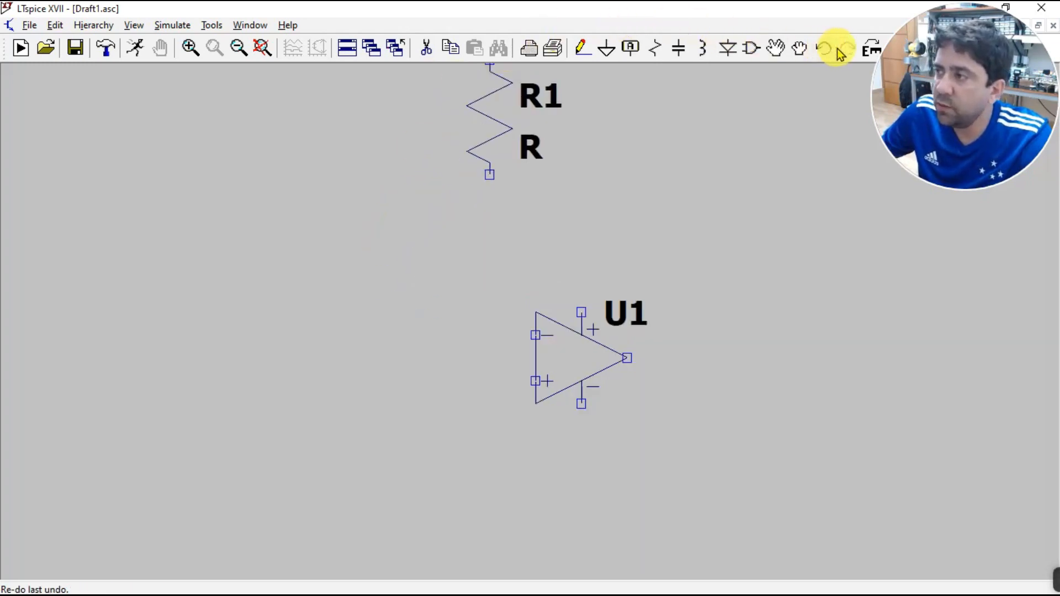
{"action": "left_click", "coordinate": [870, 53]}
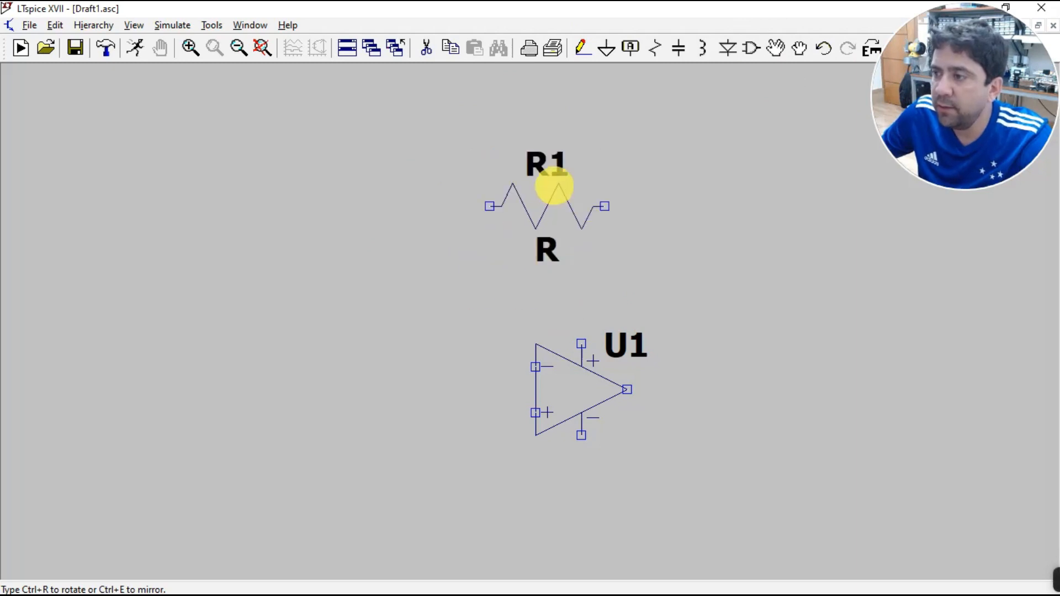
{"action": "left_click", "coordinate": [590, 109]}
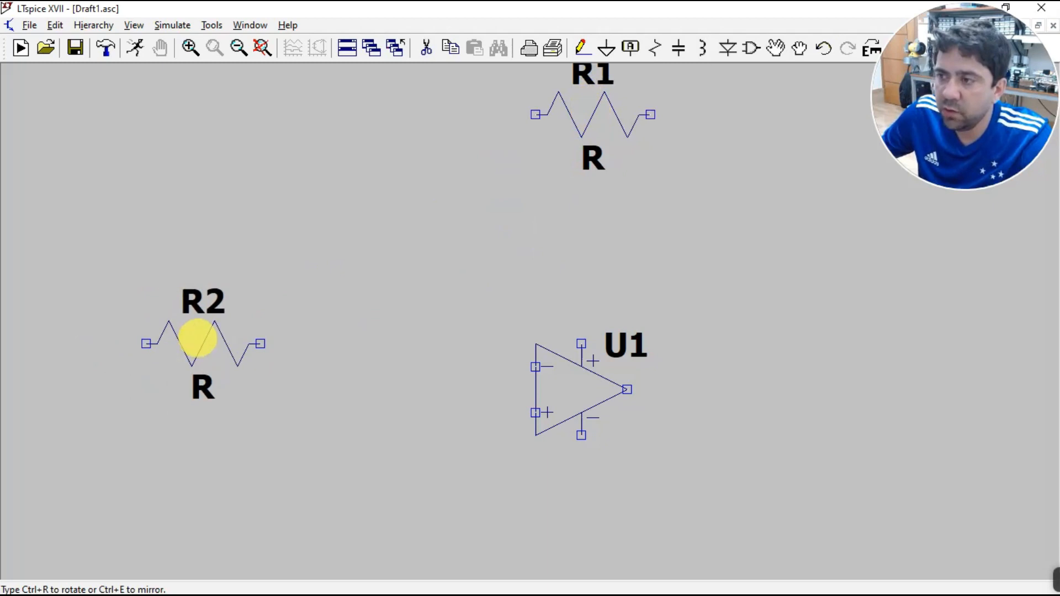
{"action": "left_click", "coordinate": [201, 366]}
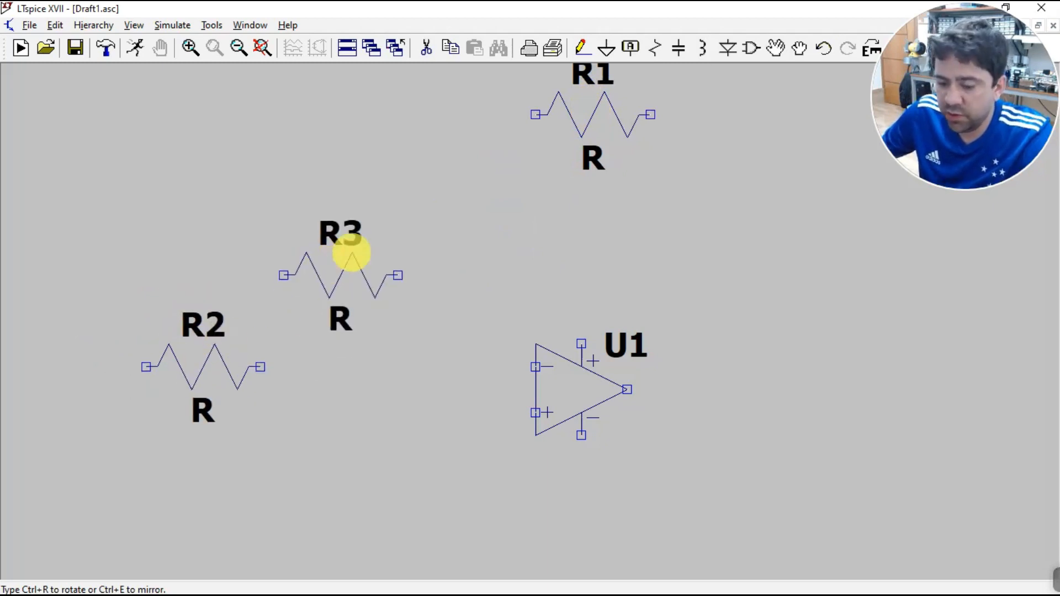
{"action": "key", "text": "Escape"}
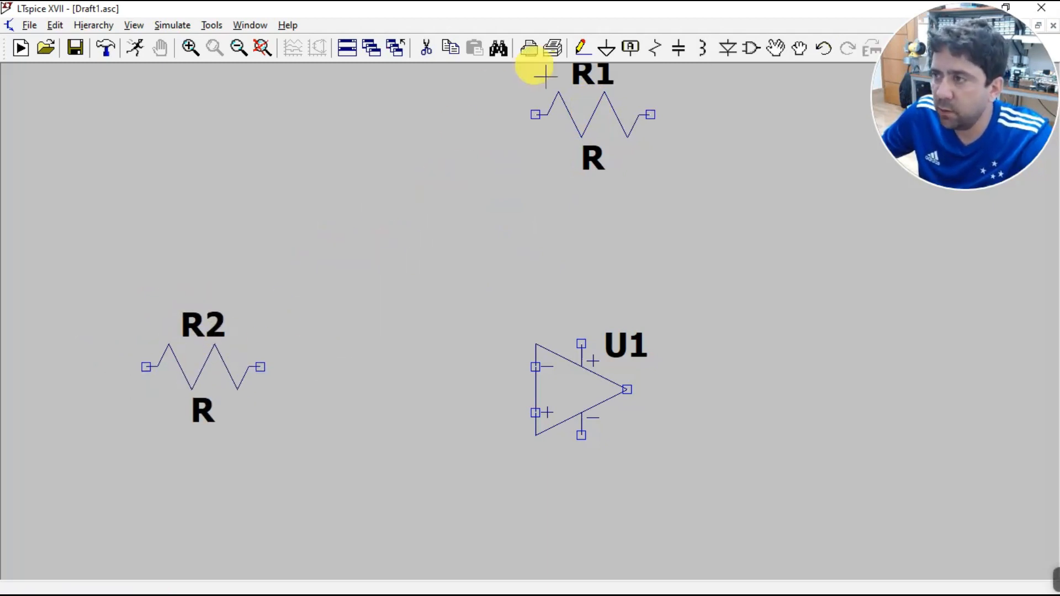
Place a ground symbol below the op-amp's inputs and wire it to the non-inverting input
{"action": "left_click", "coordinate": [605, 50]}
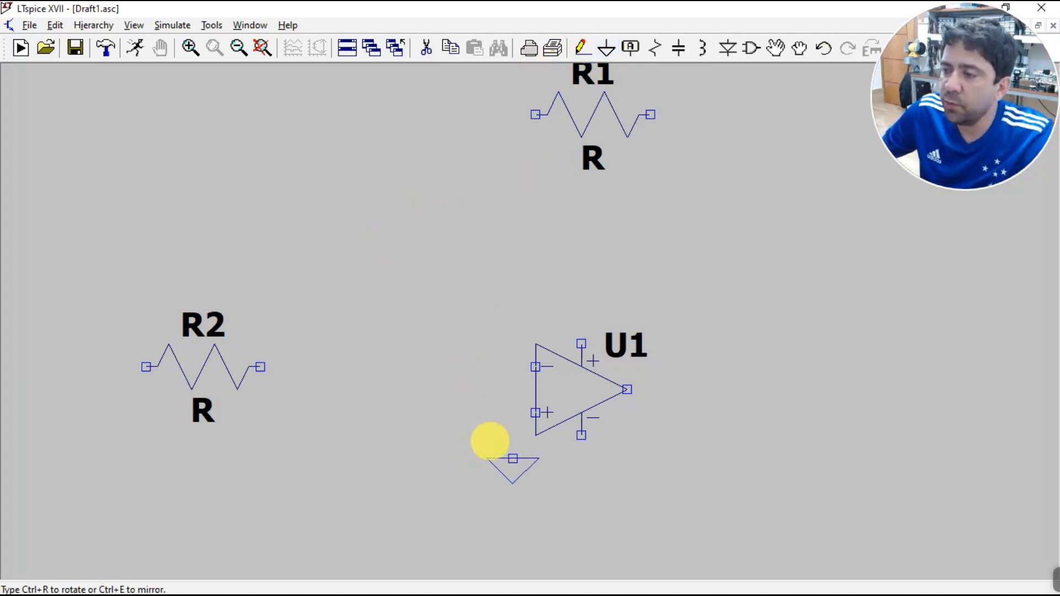
{"action": "left_click", "coordinate": [490, 441]}
{"action": "key", "text": "Escape"}
{"action": "left_click", "coordinate": [583, 48]}
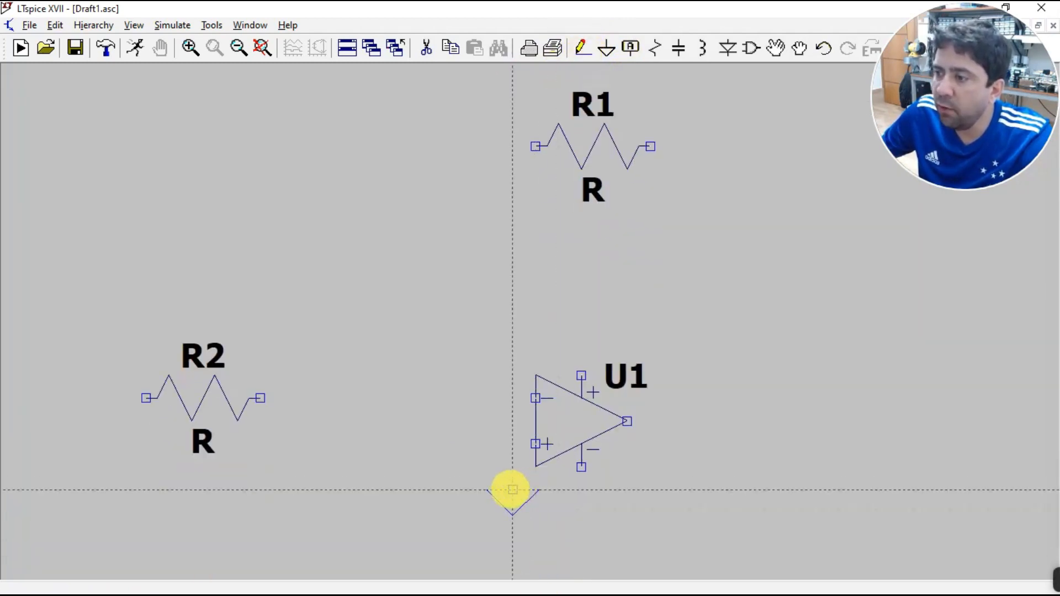
{"action": "left_click", "coordinate": [505, 490]}
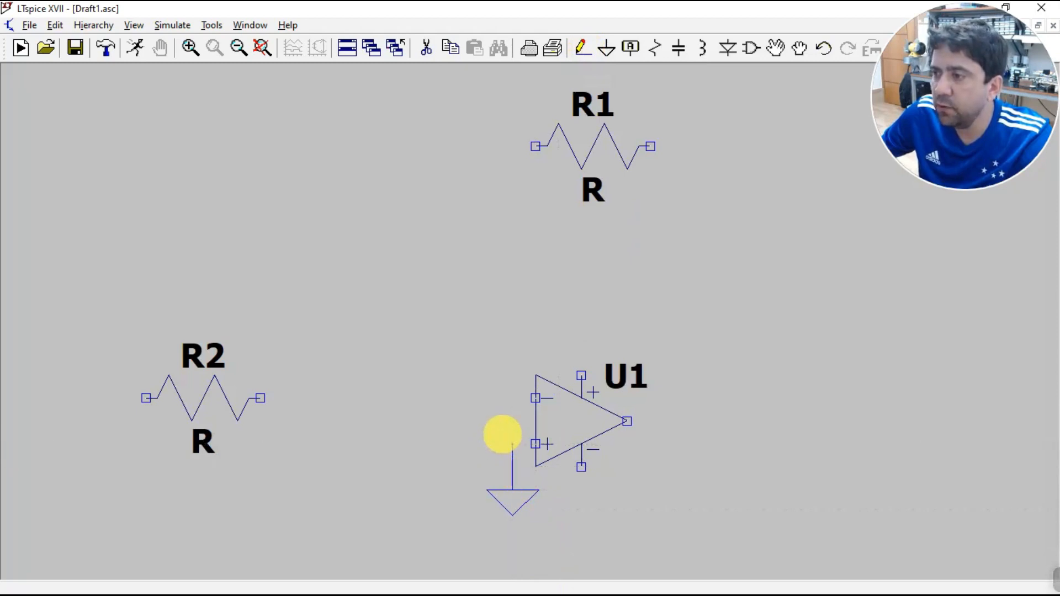
{"action": "left_click", "coordinate": [535, 444]}
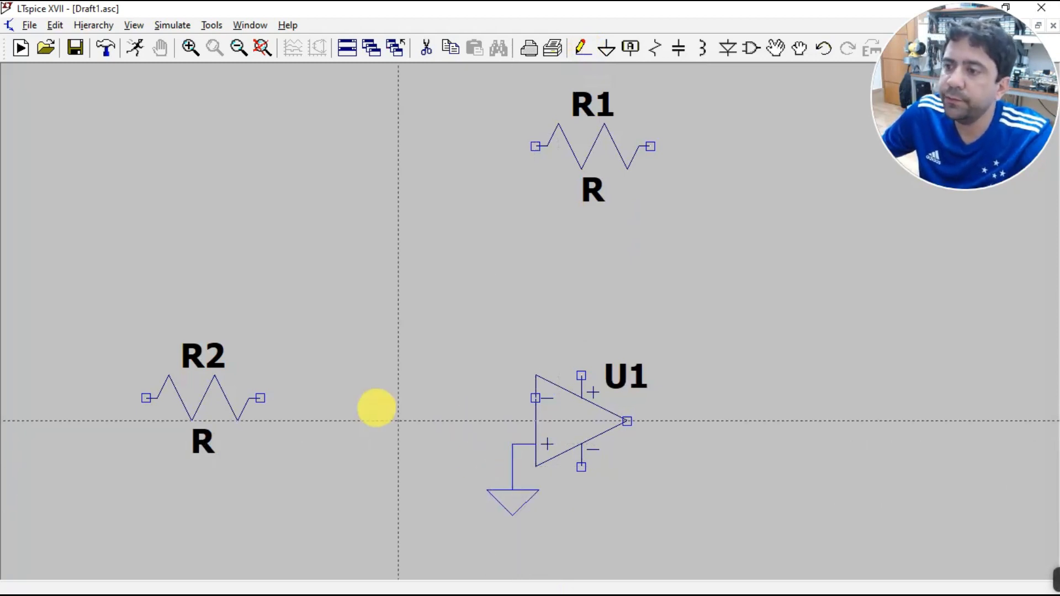
Wire R2 to the op-amp's inverting input and connect the left end of R1 to that same node
{"action": "left_click", "coordinate": [261, 398]}
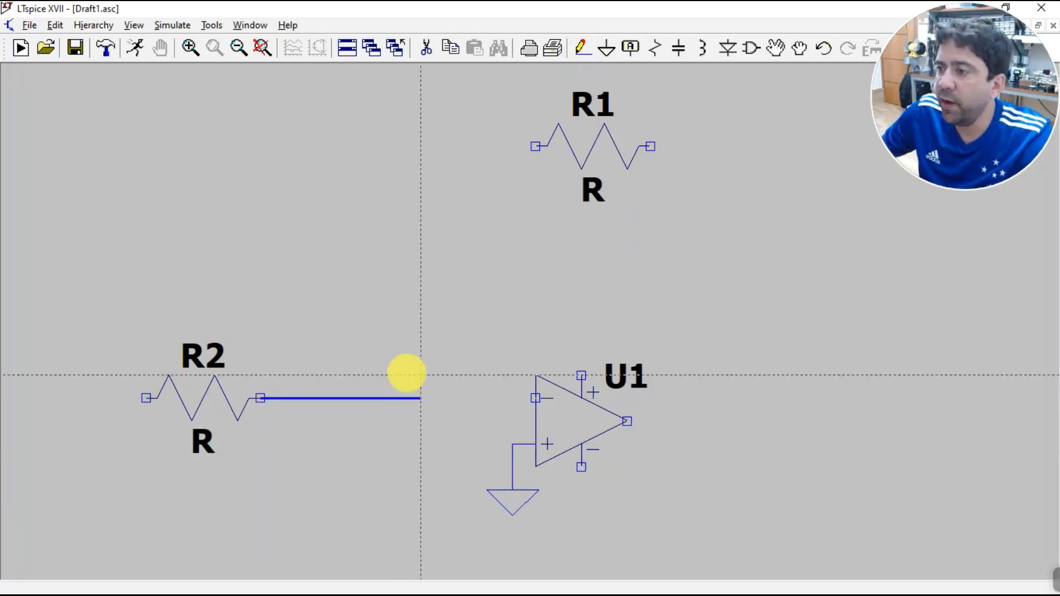
{"action": "left_click", "coordinate": [536, 399]}
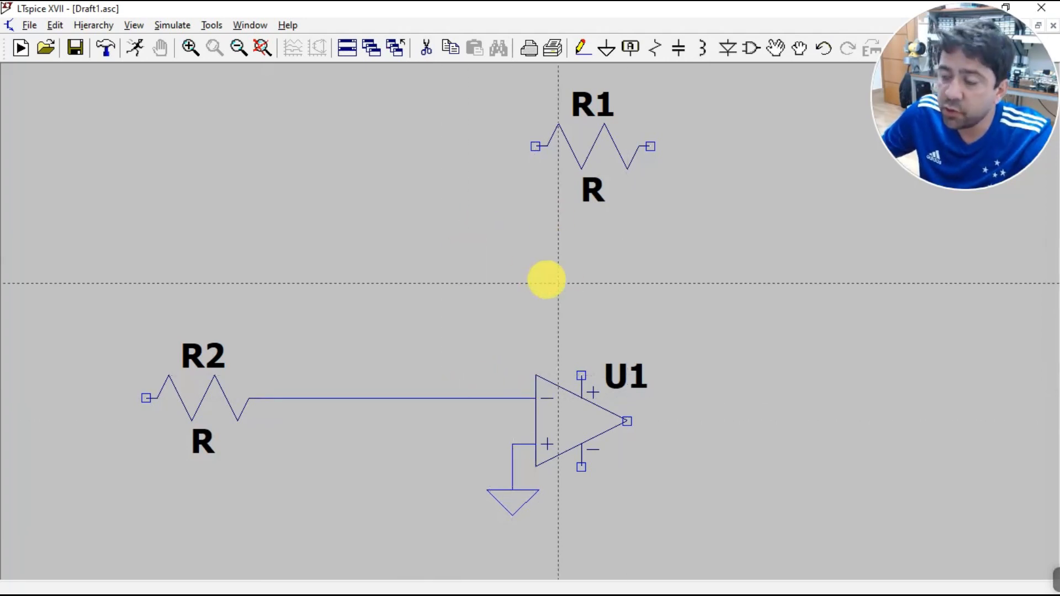
{"action": "left_click", "coordinate": [535, 147]}
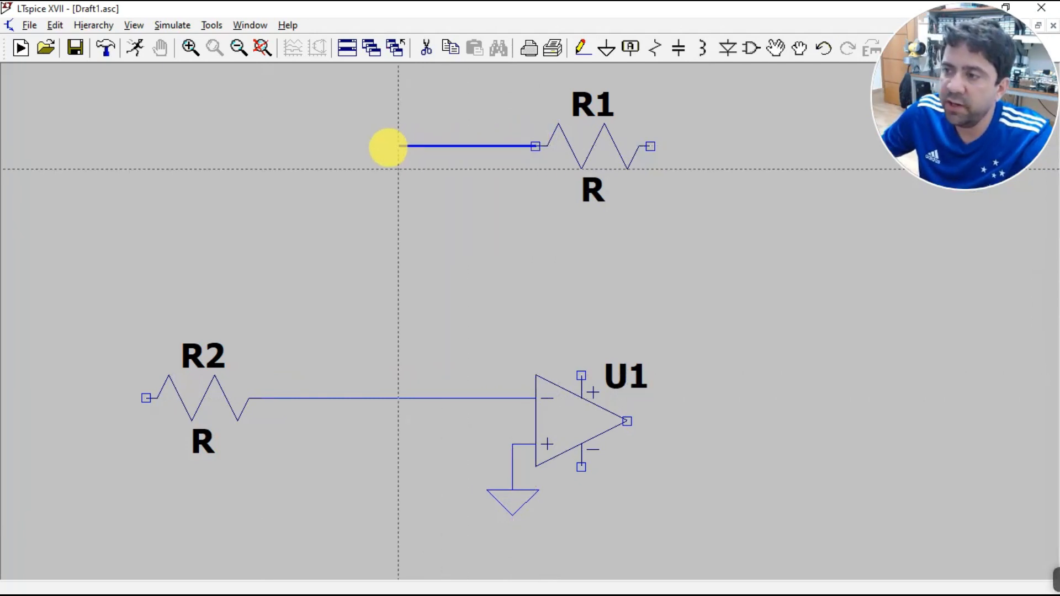
{"action": "left_click", "coordinate": [389, 147]}
{"action": "left_click", "coordinate": [398, 397]}
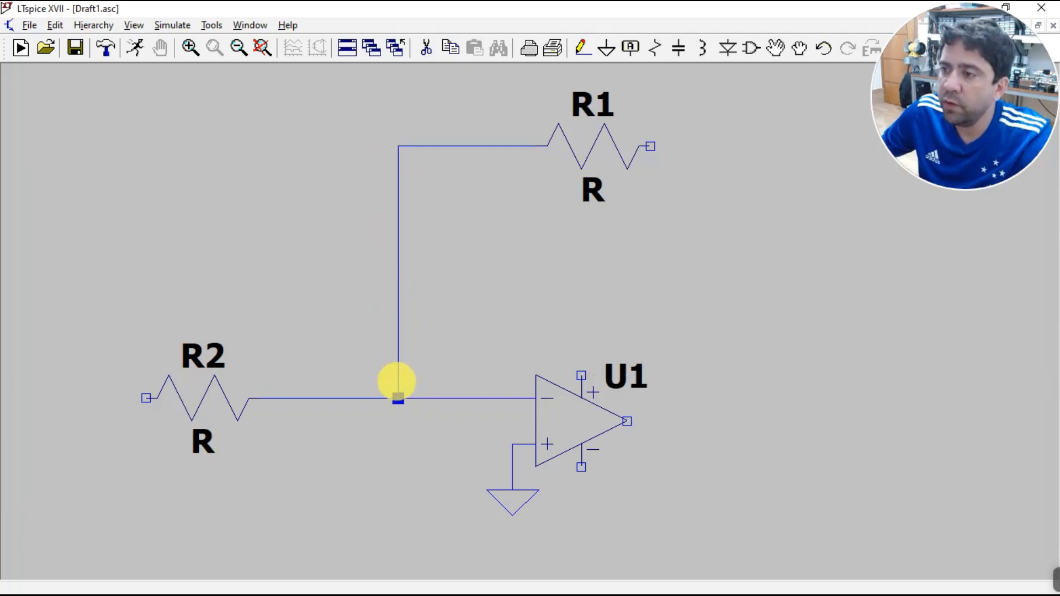
Wire the right end of R1 around to the op-amp's output to close the feedback loop
{"action": "left_click", "coordinate": [651, 146]}
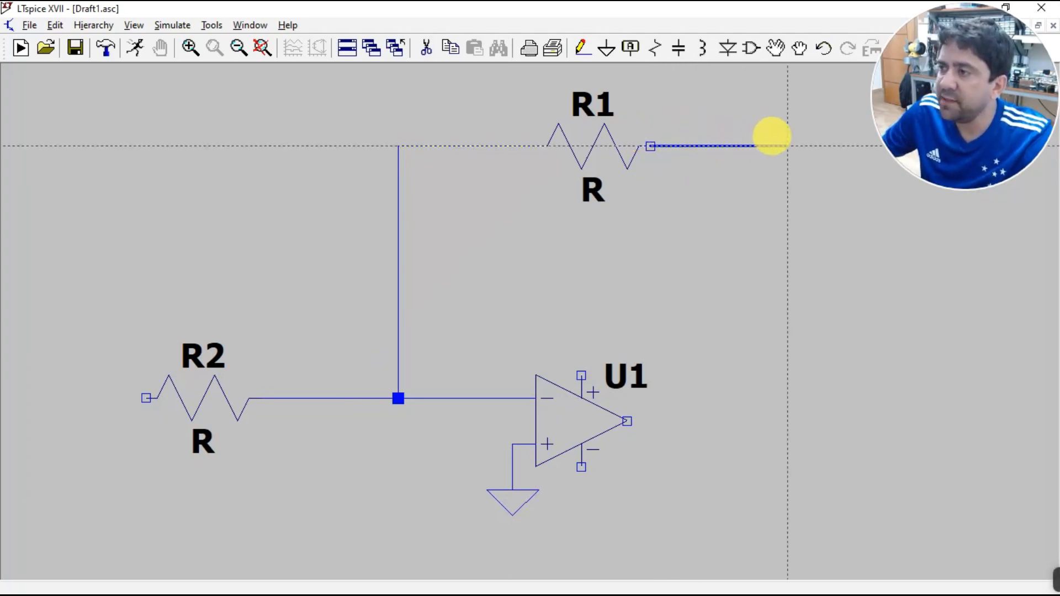
{"action": "left_click", "coordinate": [772, 138]}
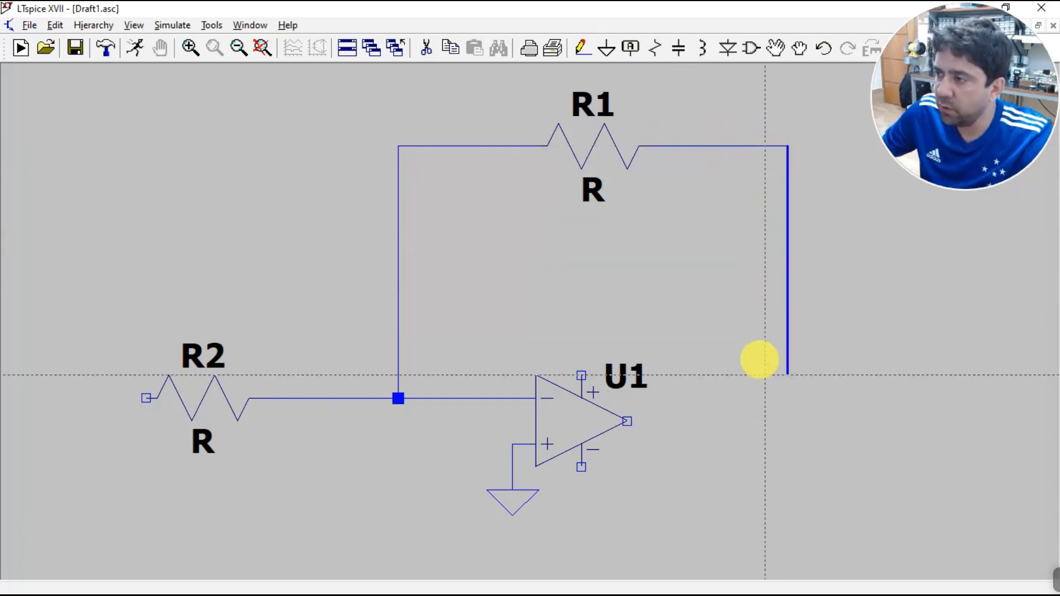
{"action": "left_click", "coordinate": [756, 419]}
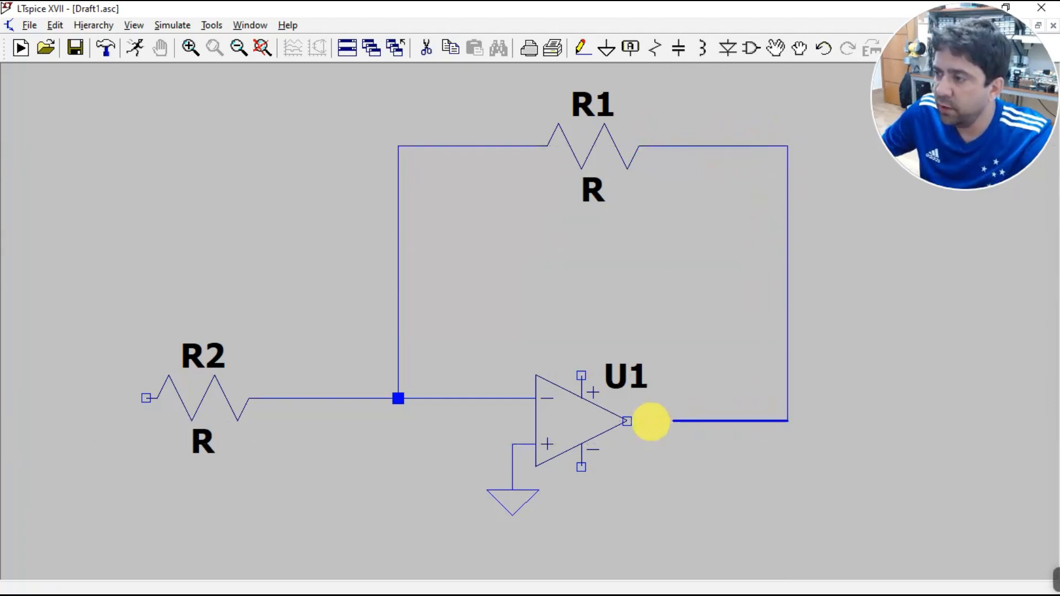
{"action": "left_click", "coordinate": [621, 421]}
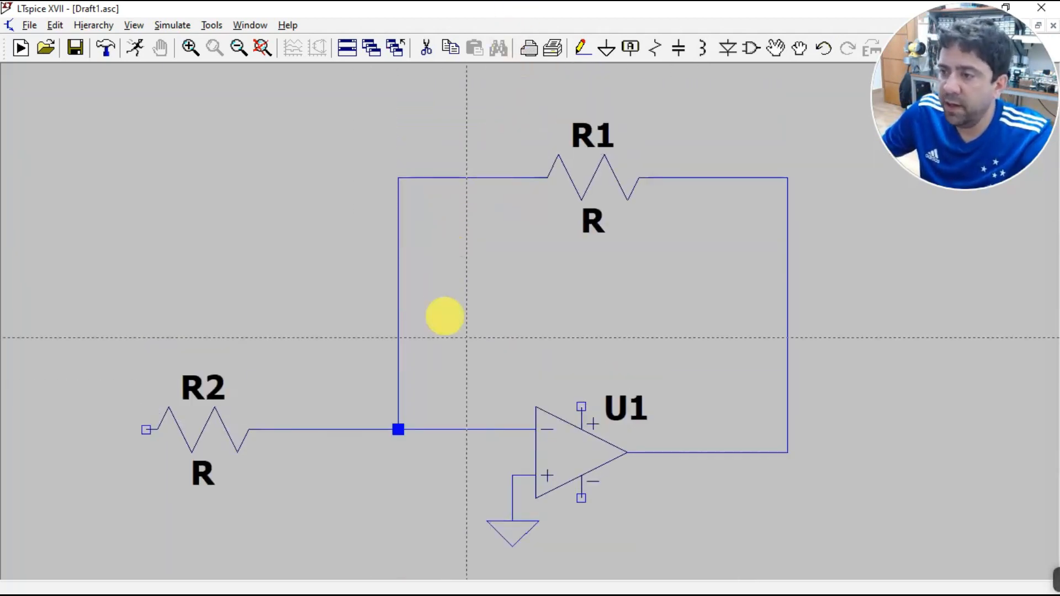
{"action": "key", "text": "Escape"}
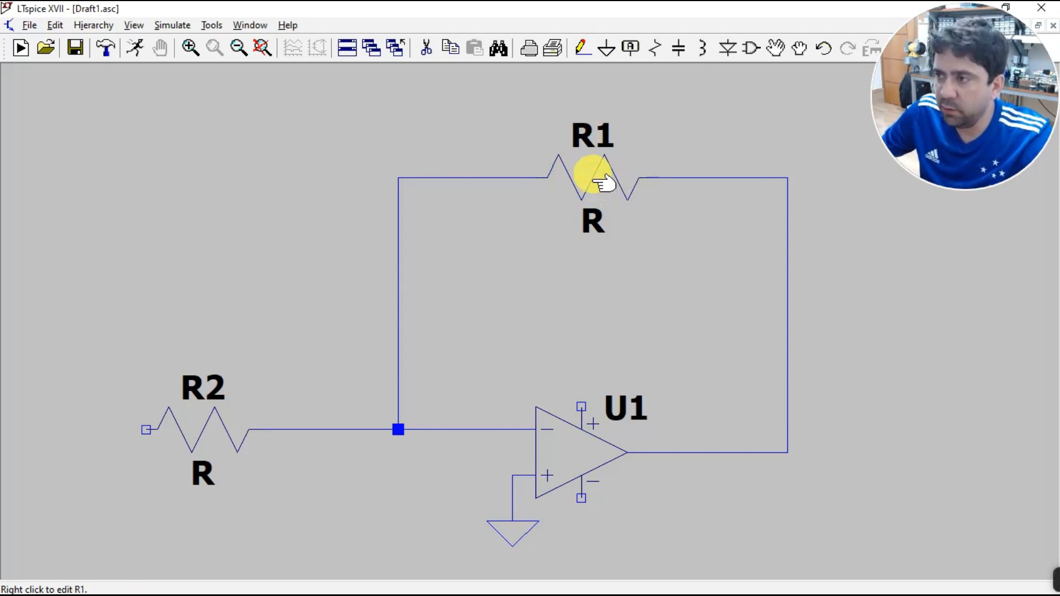
Set the resistance of feedback resistor R1 to 10k
{"action": "right_click", "coordinate": [595, 181]}
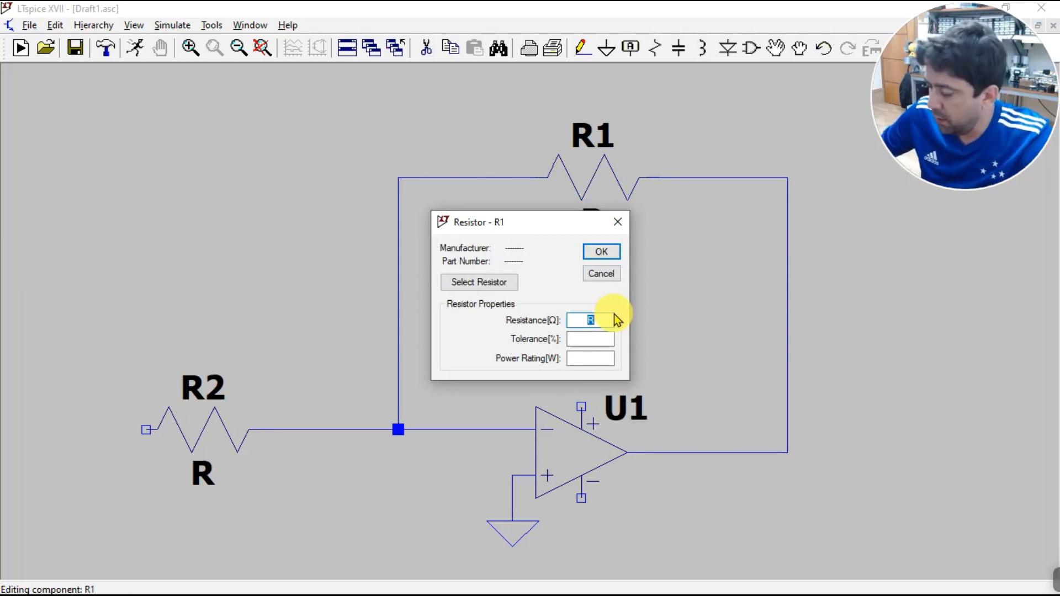
{"action": "type", "text": "10k"}
{"action": "left_click", "coordinate": [596, 340]}
{"action": "left_click", "coordinate": [584, 320]}
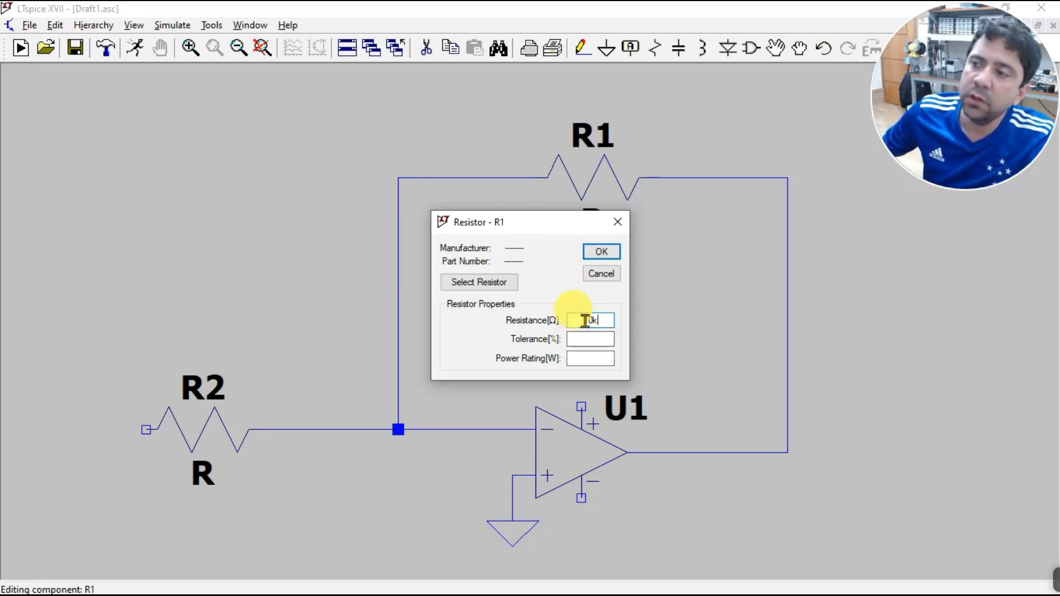
{"action": "double_click", "coordinate": [604, 319]}
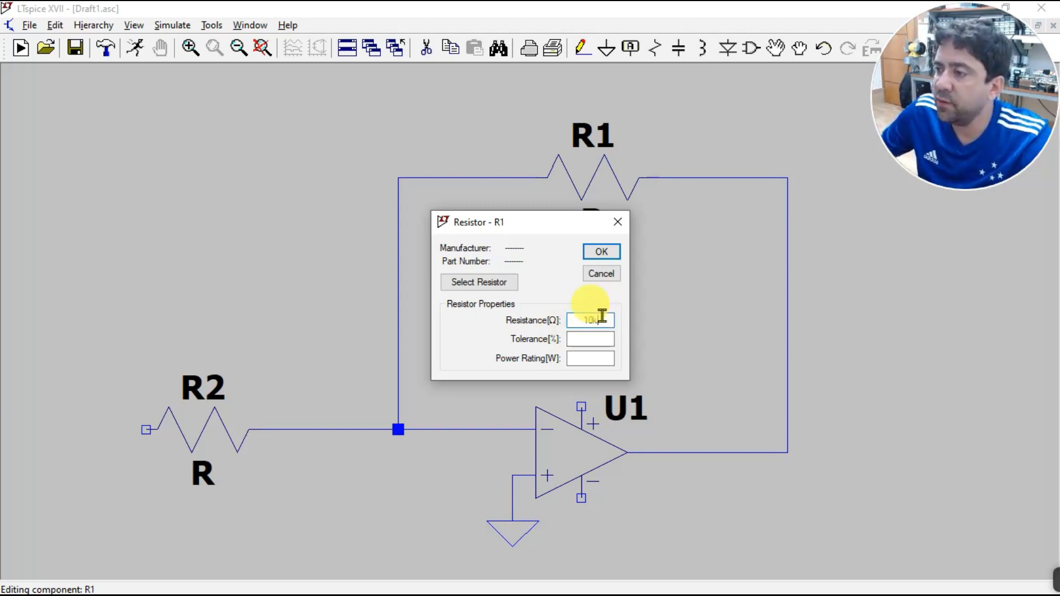
{"action": "left_click", "coordinate": [606, 252]}
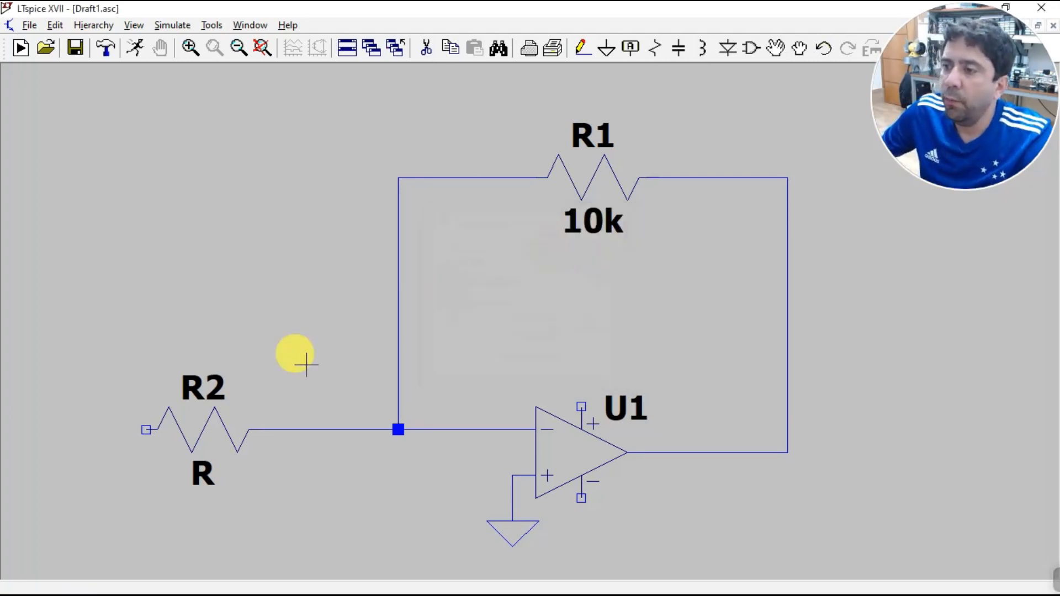
Set the resistance of input resistor R2 to 2k
{"action": "right_click", "coordinate": [216, 427]}
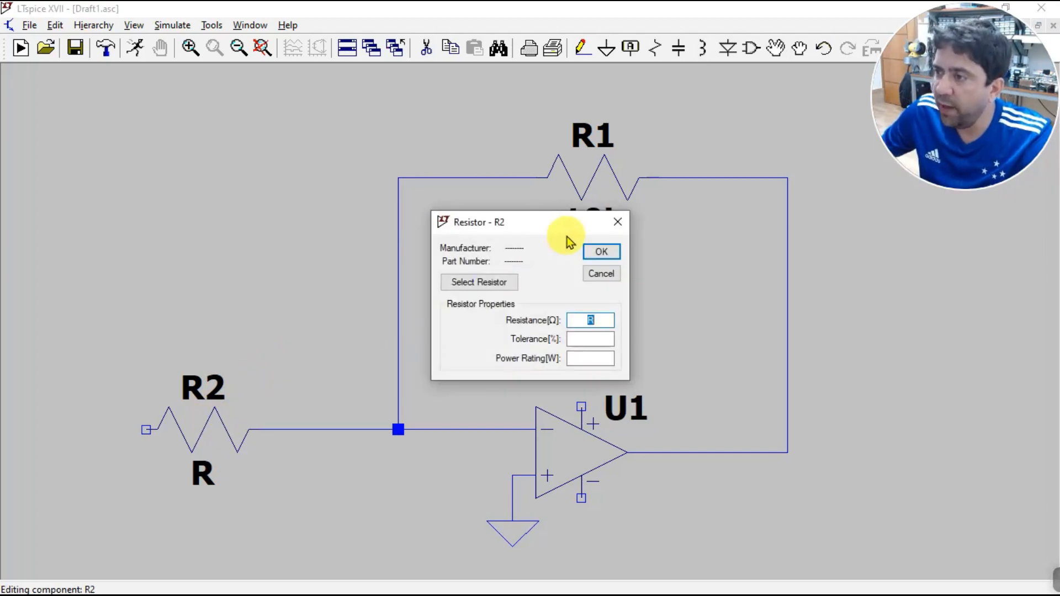
{"action": "type", "text": "2k"}
{"action": "left_click", "coordinate": [601, 252]}
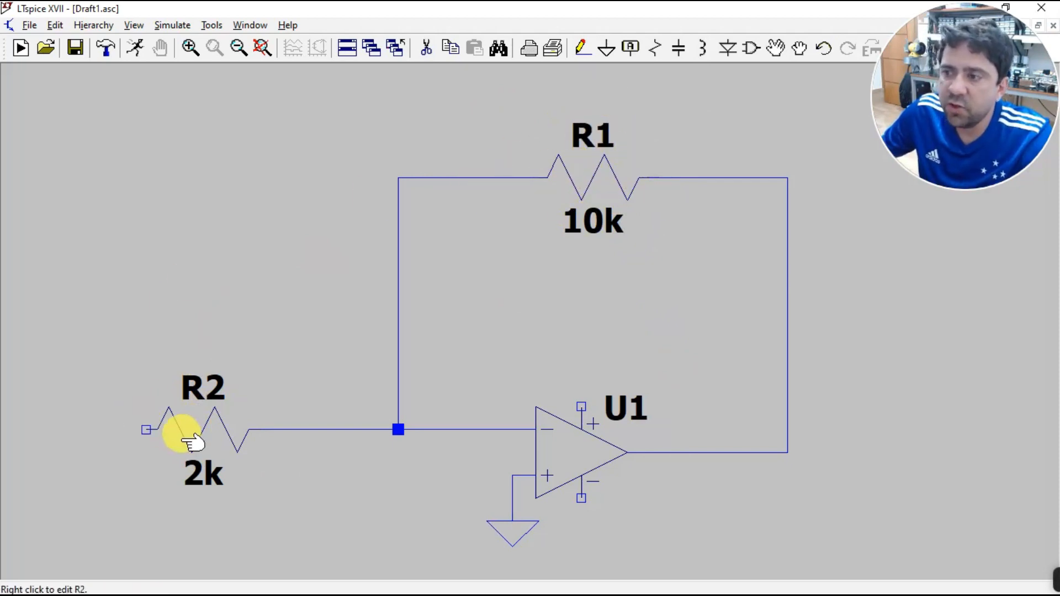
Place a voltage source (voltage) below and to the left of R2's free end
{"action": "scroll", "coordinate": [387, 415], "scroll_direction": "up", "scroll_amount": 2}
{"action": "scroll", "coordinate": [439, 404], "scroll_direction": "down", "scroll_amount": 3}
{"action": "scroll", "coordinate": [436, 403], "scroll_direction": "up", "scroll_amount": 2}
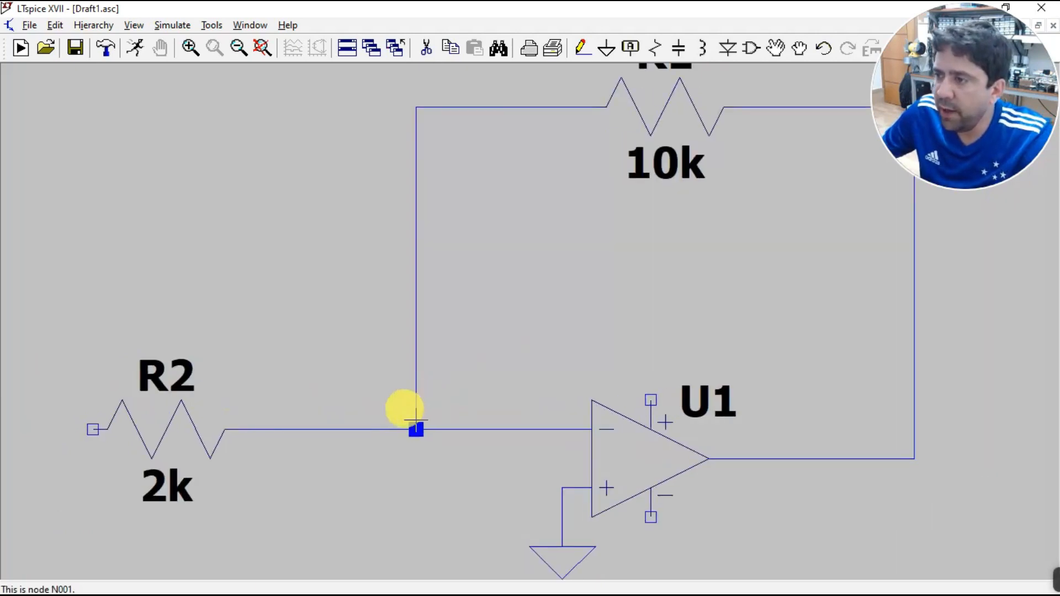
{"action": "scroll", "coordinate": [502, 380], "scroll_direction": "down", "scroll_amount": 2}
{"action": "scroll", "coordinate": [470, 394], "scroll_direction": "down", "scroll_amount": 2}
{"action": "scroll", "coordinate": [391, 433], "scroll_direction": "up", "scroll_amount": 1}
{"action": "scroll", "coordinate": [389, 432], "scroll_direction": "down", "scroll_amount": 2}
{"action": "scroll", "coordinate": [393, 436], "scroll_direction": "up", "scroll_amount": 3}
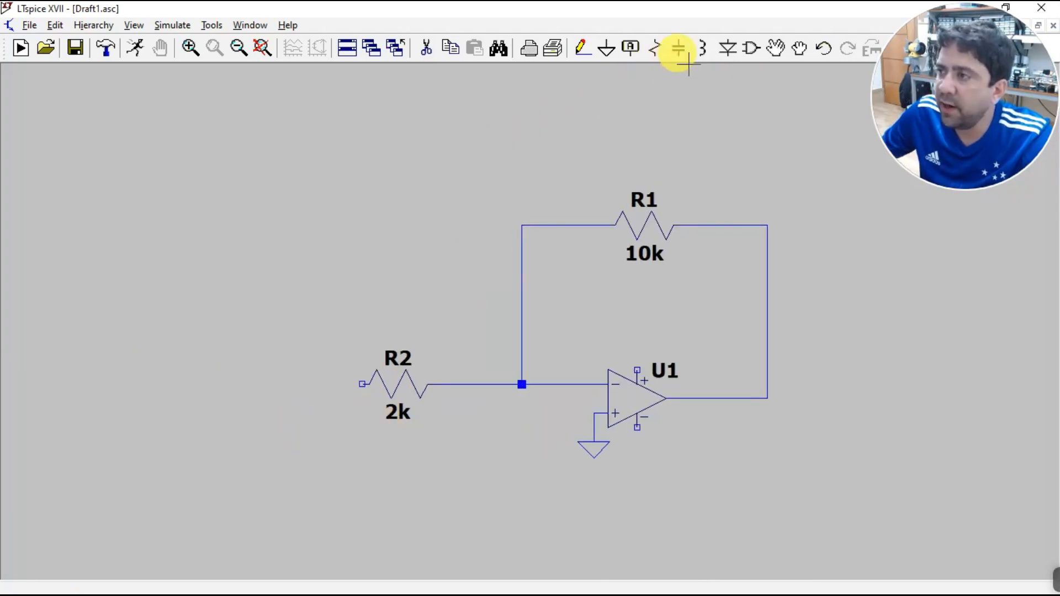
{"action": "left_click", "coordinate": [749, 50]}
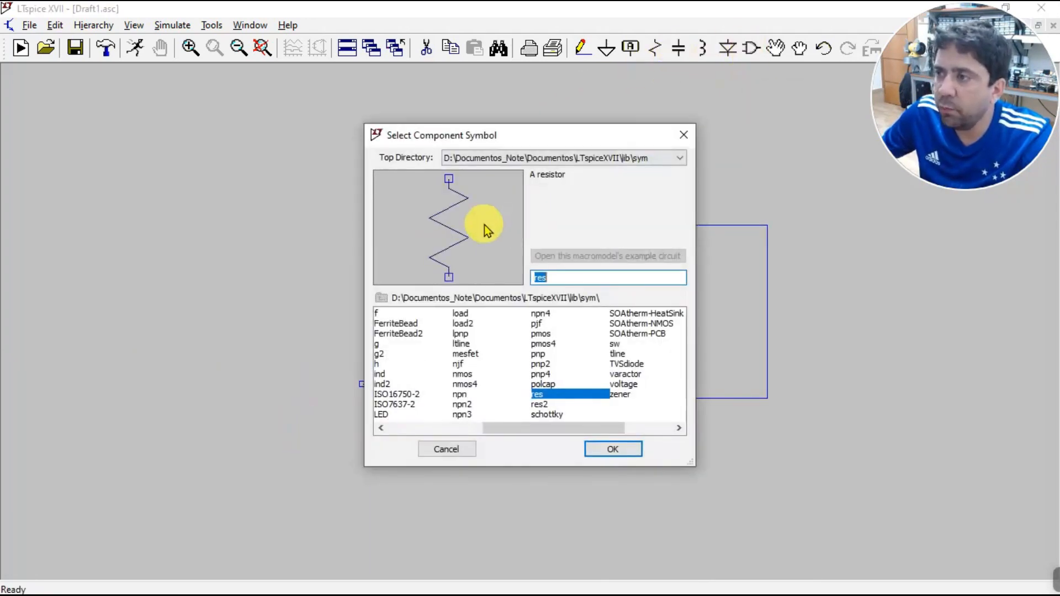
{"action": "type", "text": "jvolt"}
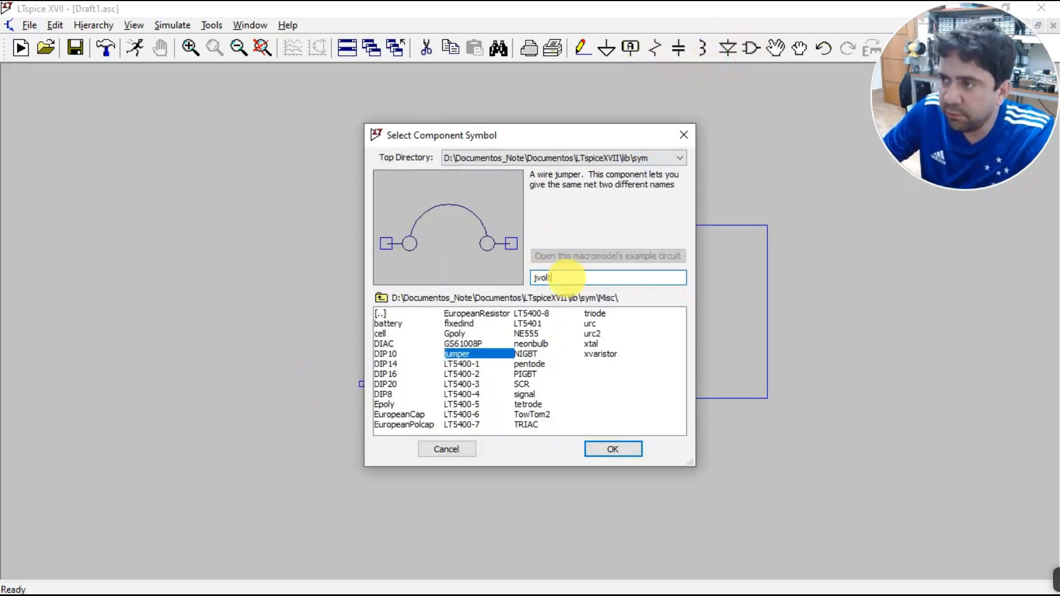
{"action": "type", "text": "volta"}
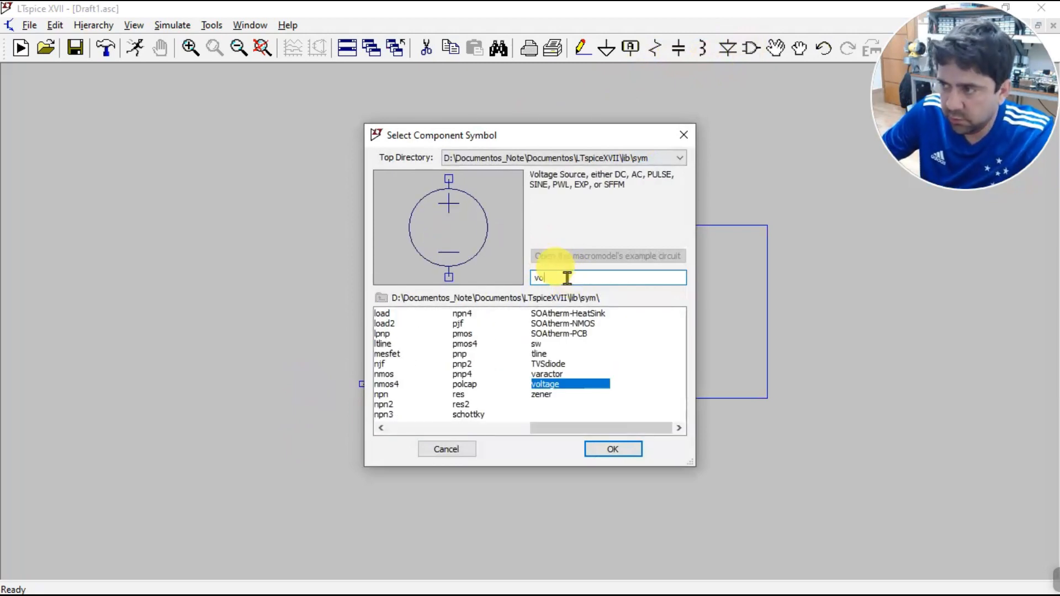
{"action": "left_click", "coordinate": [556, 386]}
{"action": "left_click", "coordinate": [612, 450]}
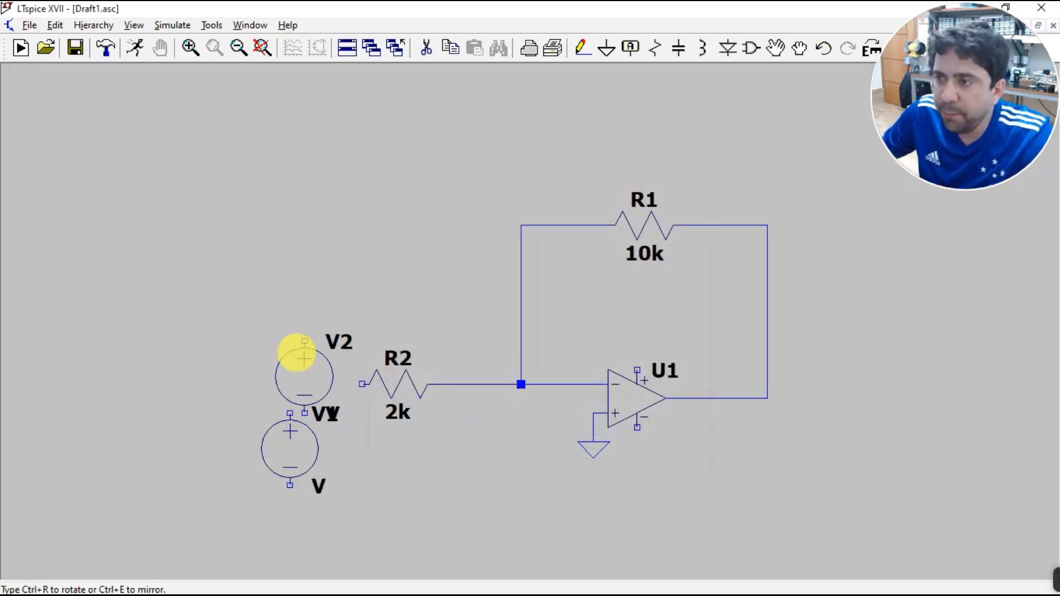
Wire R2's free end to the positive terminal of voltage source V1
{"action": "key", "text": "Escape"}
{"action": "left_click", "coordinate": [583, 48]}
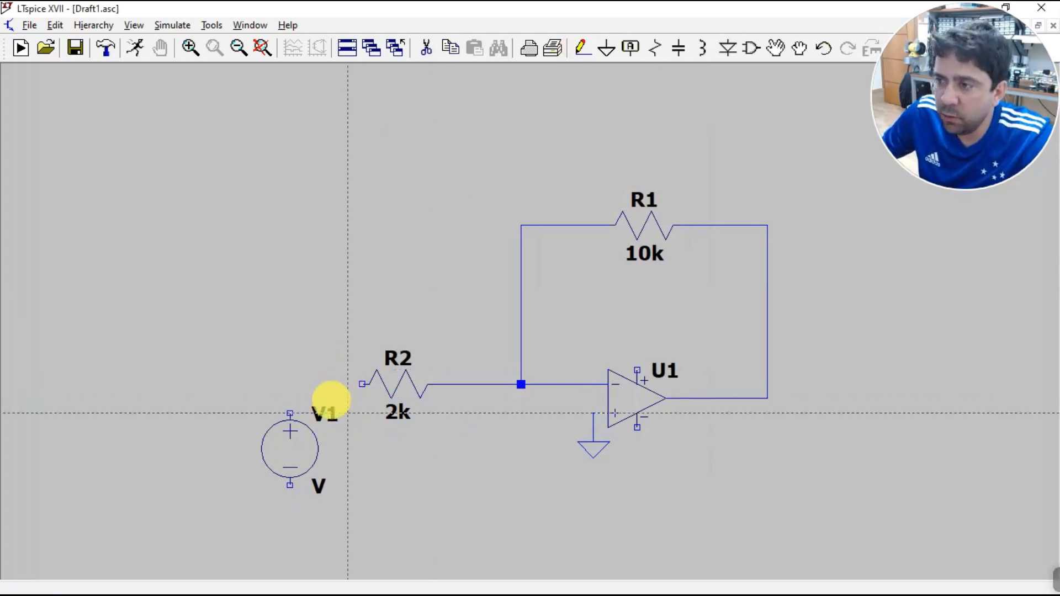
{"action": "left_click", "coordinate": [362, 384]}
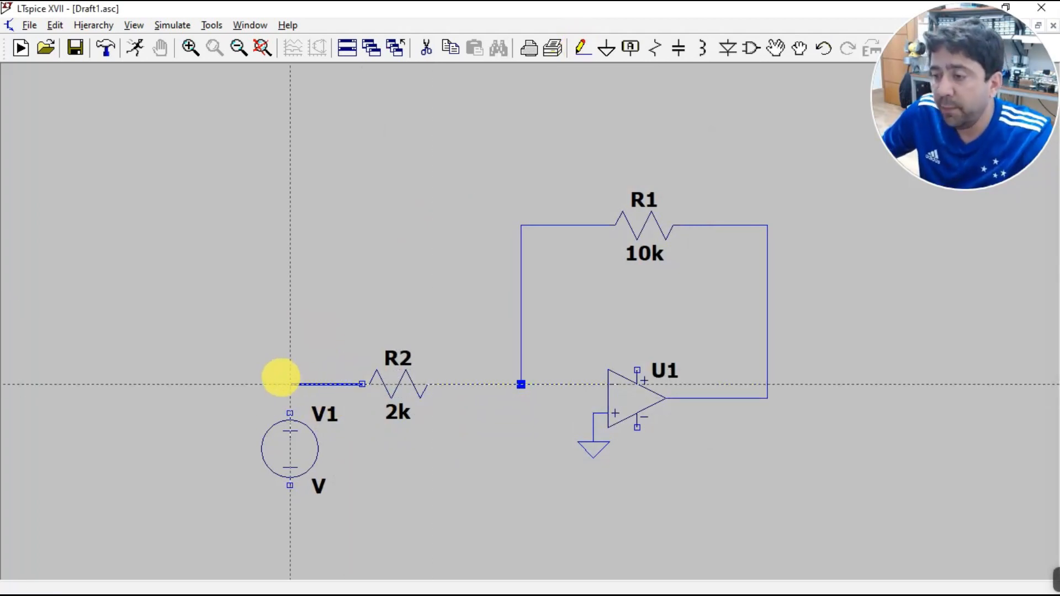
{"action": "left_click", "coordinate": [290, 384]}
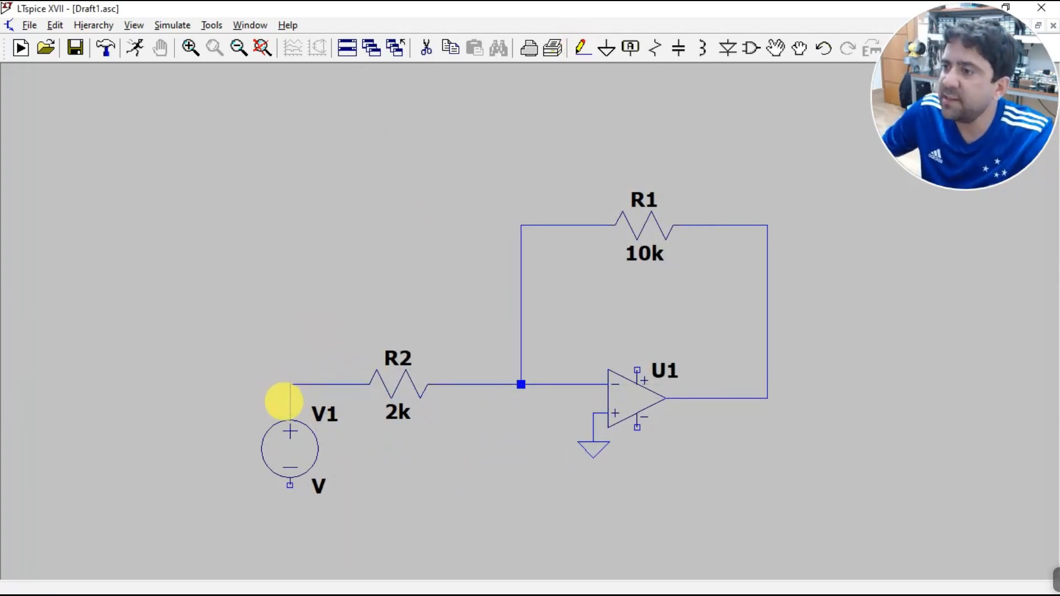
{"action": "left_click", "coordinate": [290, 413]}
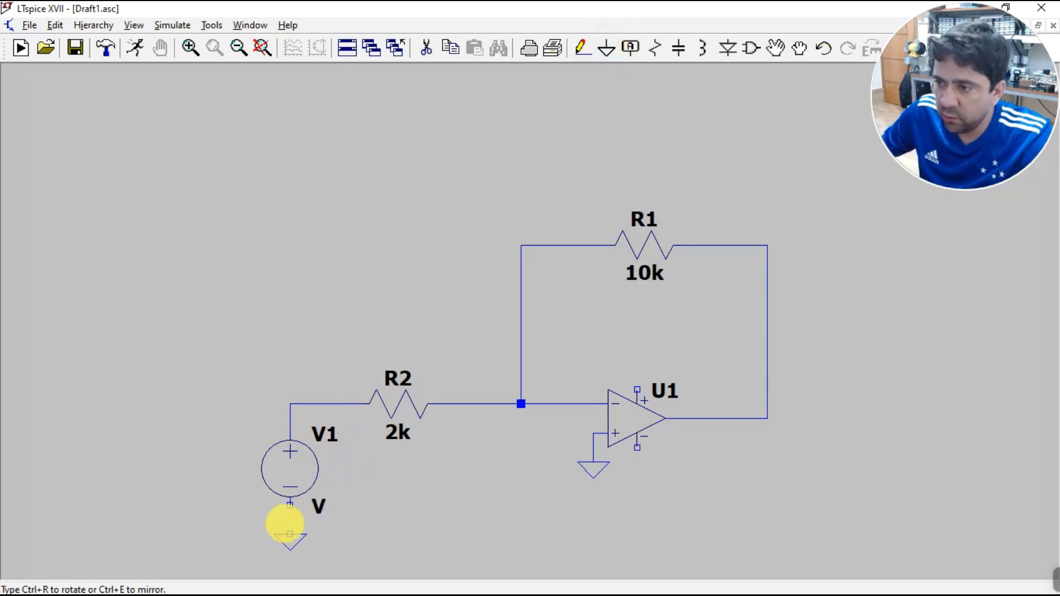
Place a ground symbol below V1 and wire it to the source's negative terminal
{"action": "left_click", "coordinate": [289, 528]}
{"action": "left_click", "coordinate": [584, 47]}
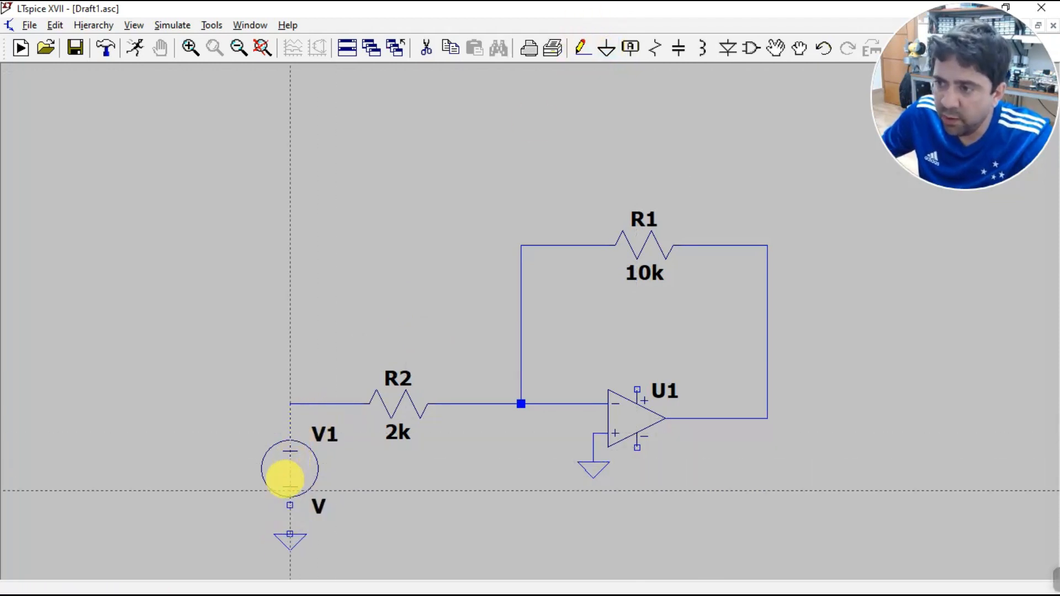
{"action": "left_click", "coordinate": [289, 504]}
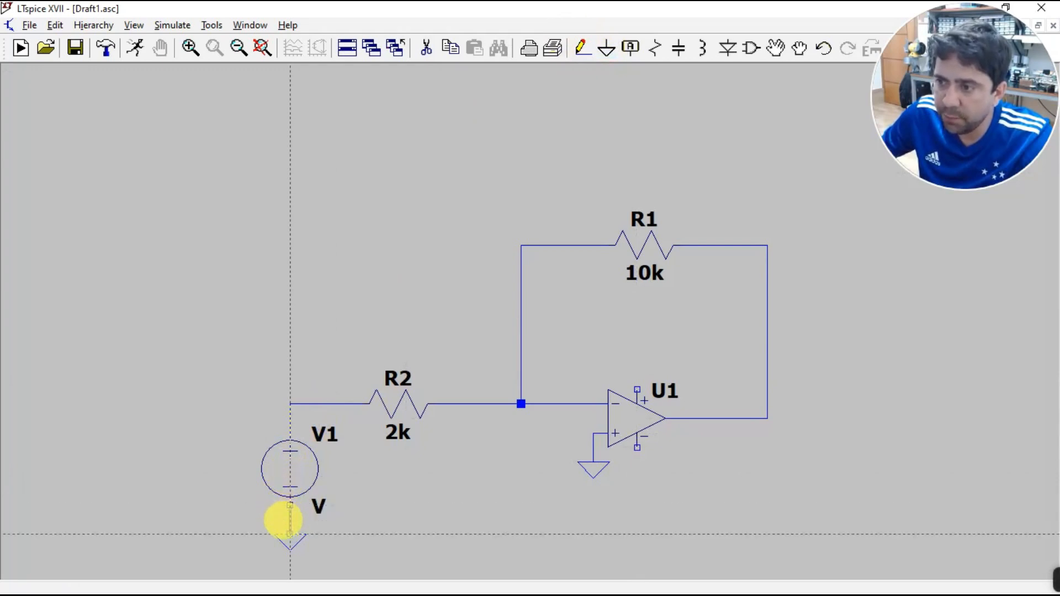
{"action": "left_click", "coordinate": [290, 534]}
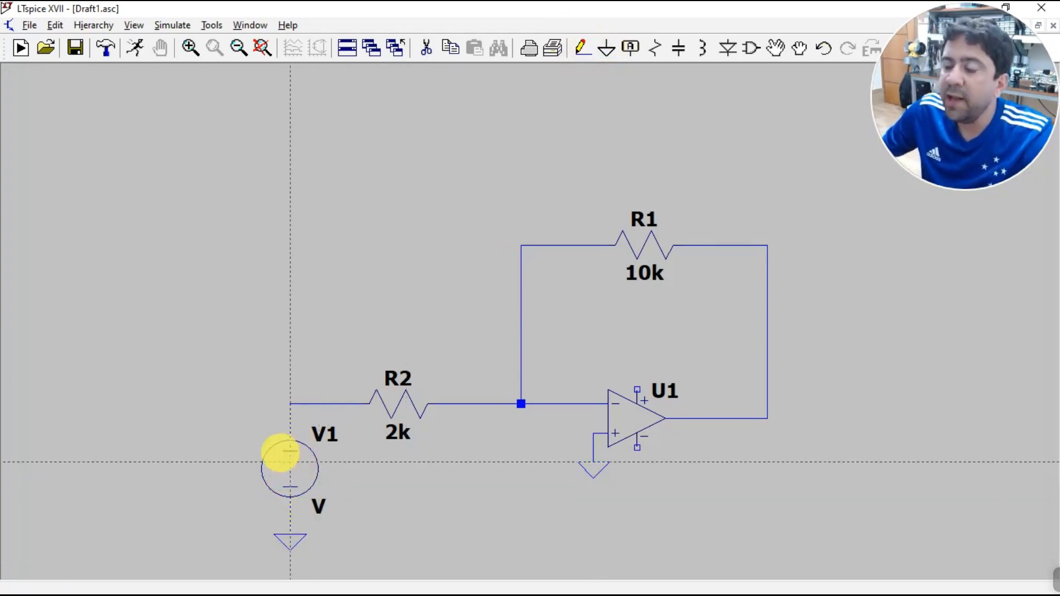
Set the DC value of source V1 to 2 V and rename the source Vin
{"action": "left_click", "coordinate": [289, 454]}
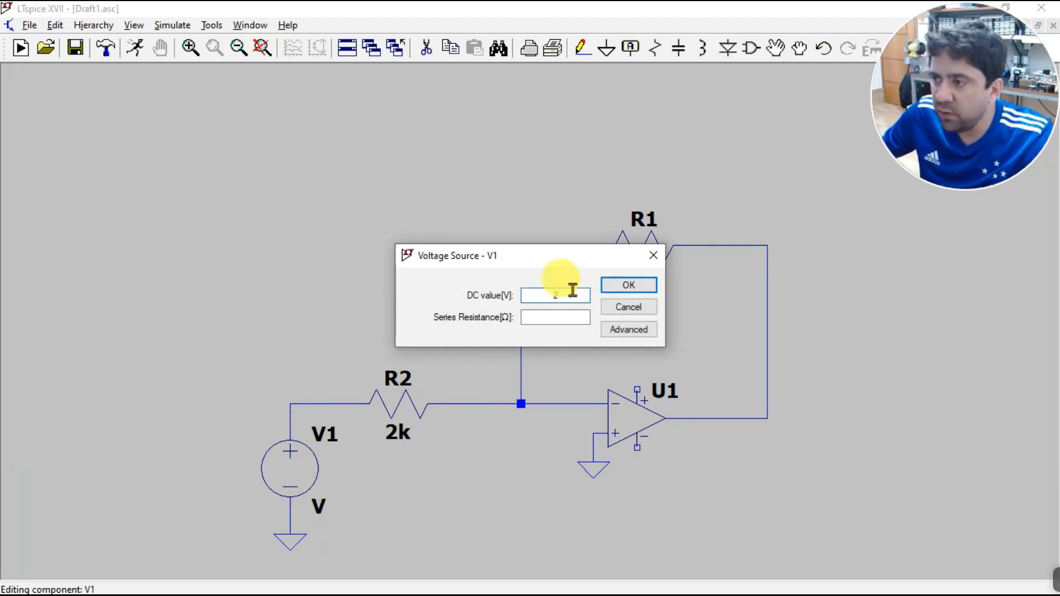
{"action": "left_click", "coordinate": [649, 284]}
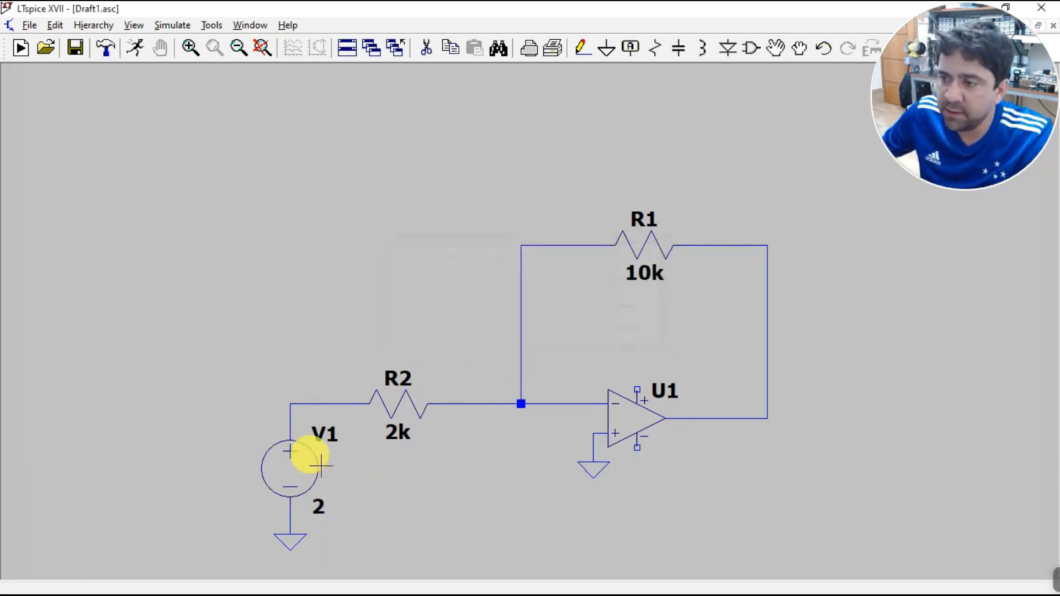
{"action": "right_click", "coordinate": [327, 429]}
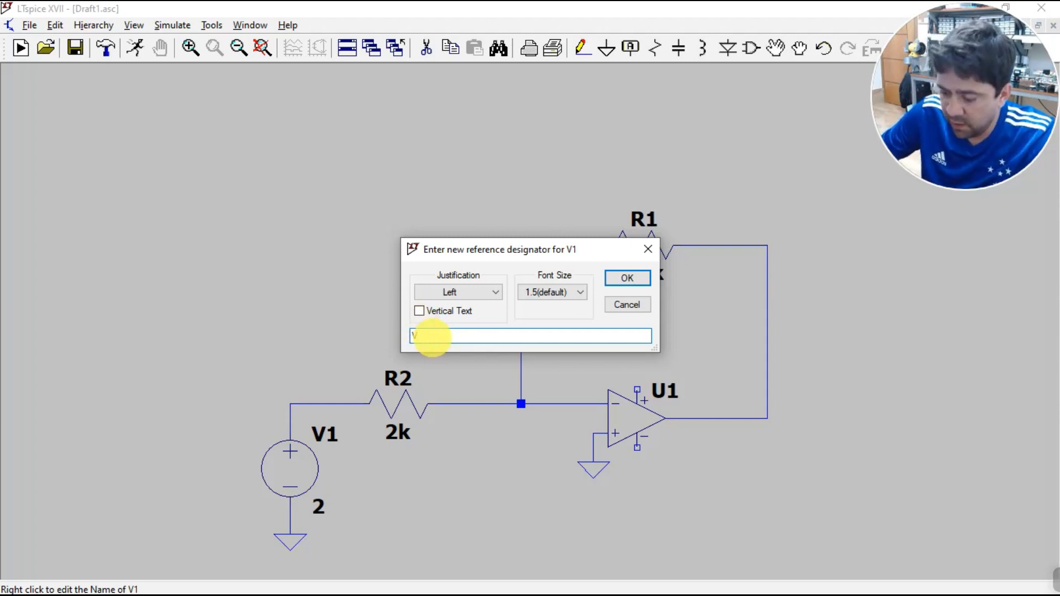
{"action": "left_click", "coordinate": [632, 278]}
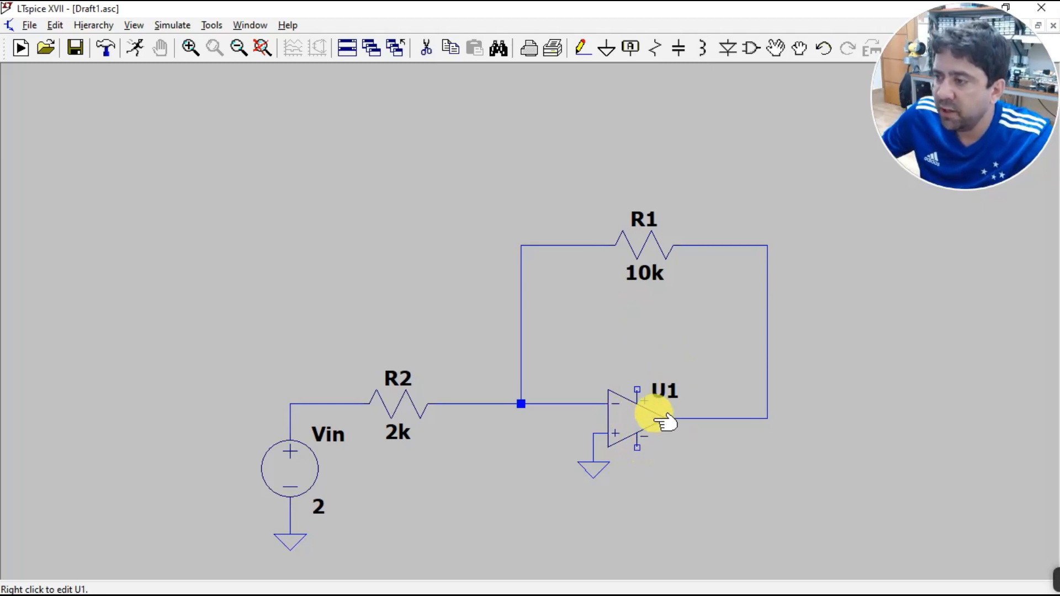
Duplicate the Vin source twice, stacking the two copies vertically in the empty area above and to the left of the amplifier
{"action": "scroll", "coordinate": [660, 430], "scroll_direction": "down", "scroll_amount": 3}
{"action": "scroll", "coordinate": [658, 425], "scroll_direction": "up", "scroll_amount": 6}
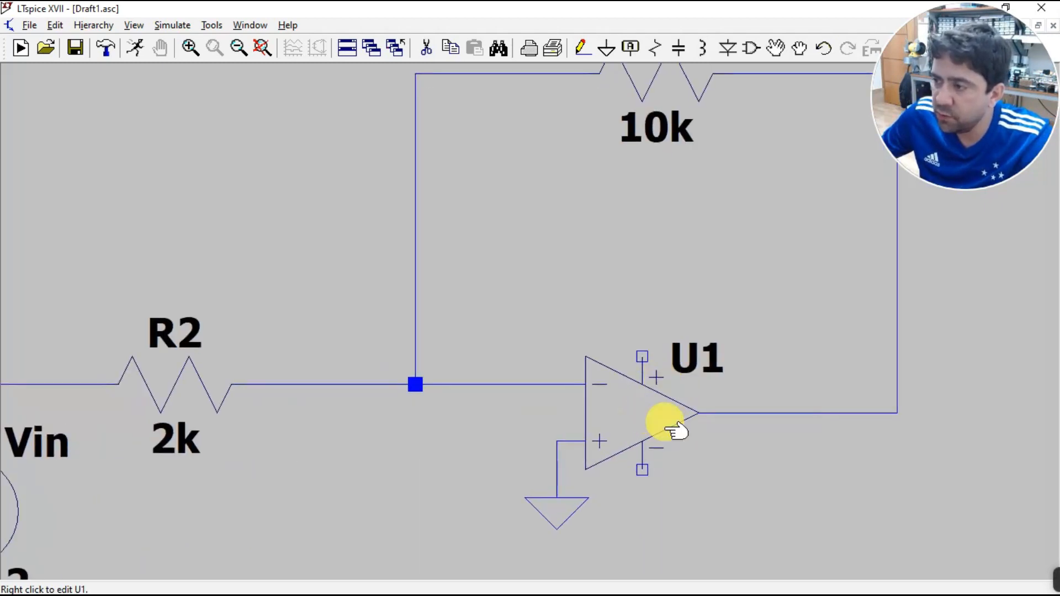
{"action": "scroll", "coordinate": [672, 439], "scroll_direction": "down", "scroll_amount": 2}
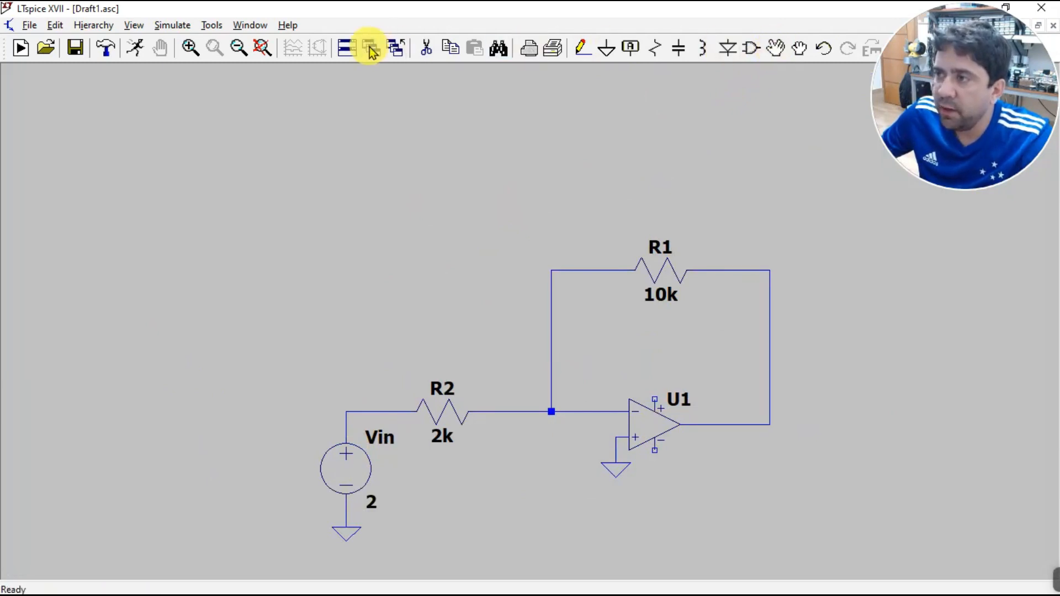
{"action": "left_click", "coordinate": [451, 48]}
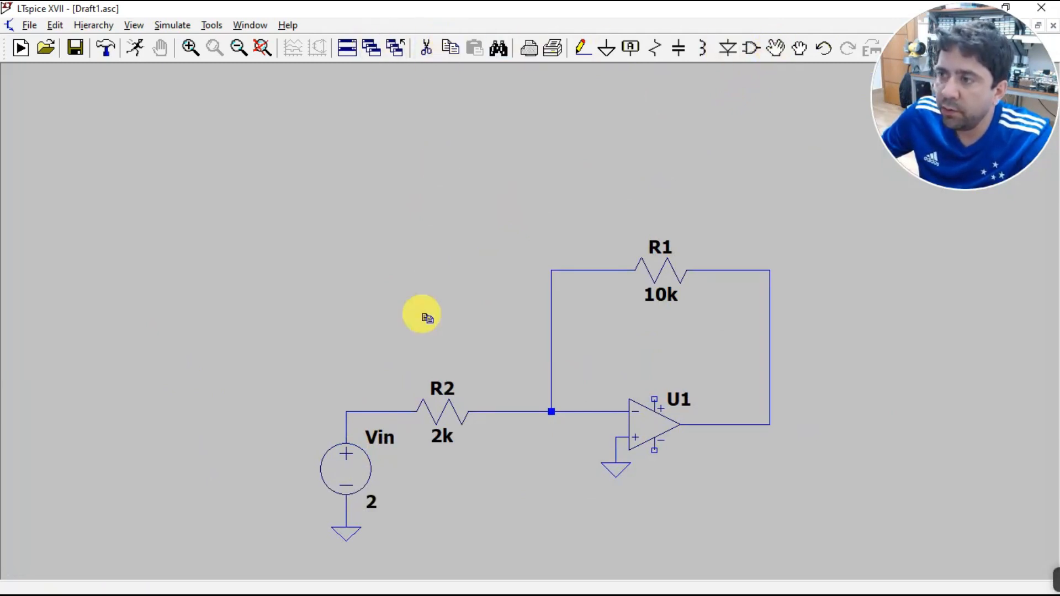
{"action": "left_click", "coordinate": [346, 467]}
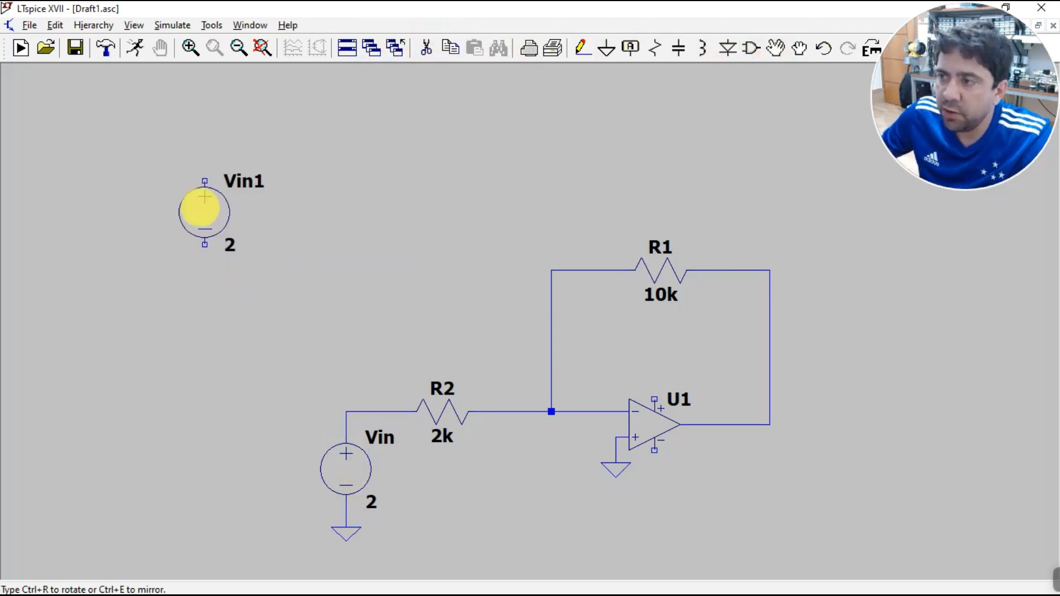
{"action": "left_click", "coordinate": [177, 167]}
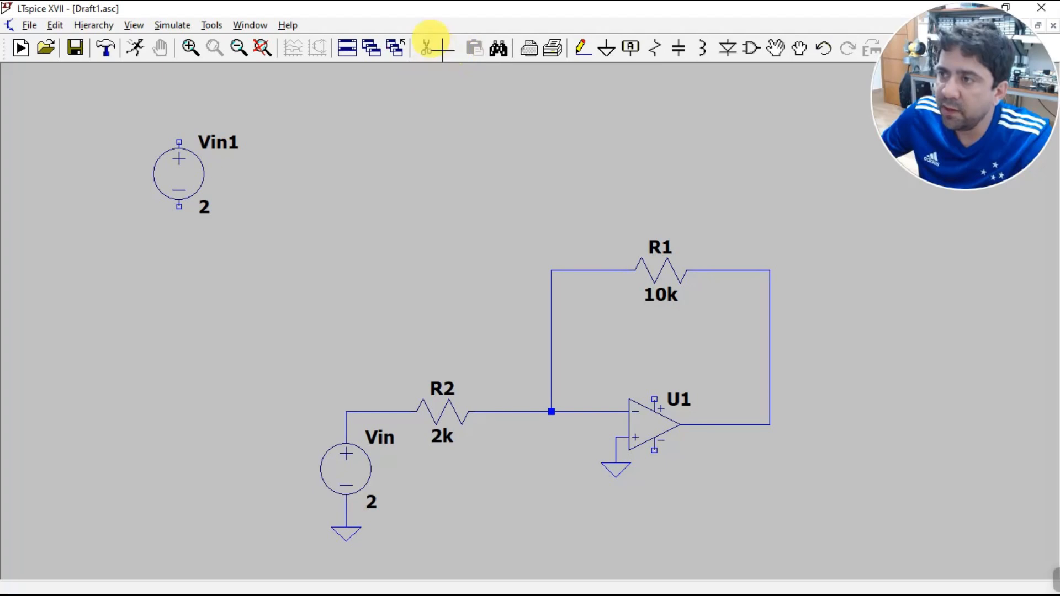
{"action": "left_click", "coordinate": [181, 180]}
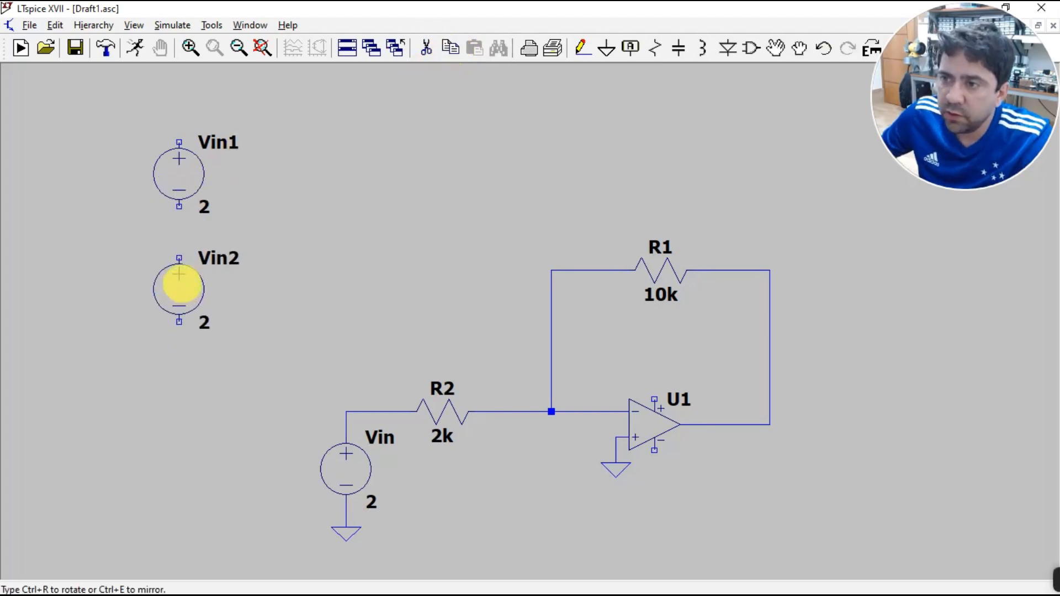
{"action": "left_click", "coordinate": [180, 274]}
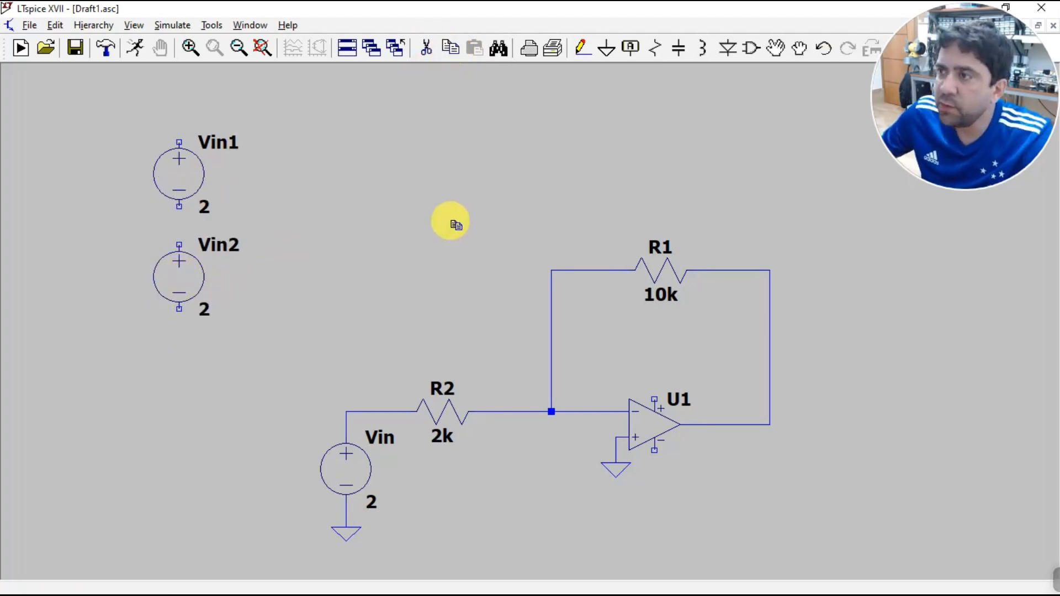
{"action": "key", "text": "Escape"}
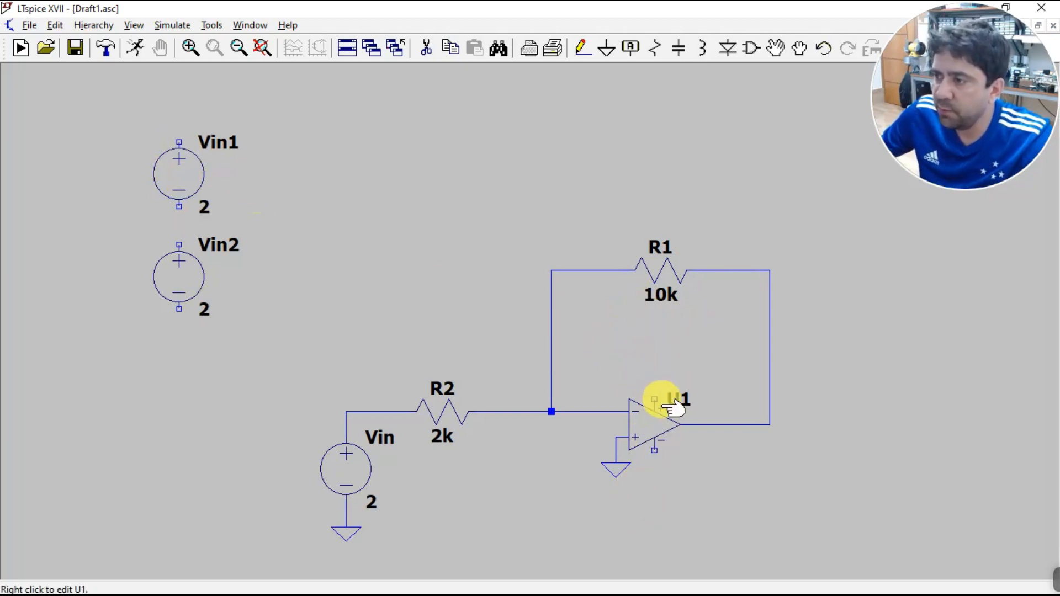
Create a +15V net label with port type Input and place one above Vin1 and one below Vin2
{"action": "left_click", "coordinate": [631, 48]}
{"action": "left_click", "coordinate": [568, 334]}
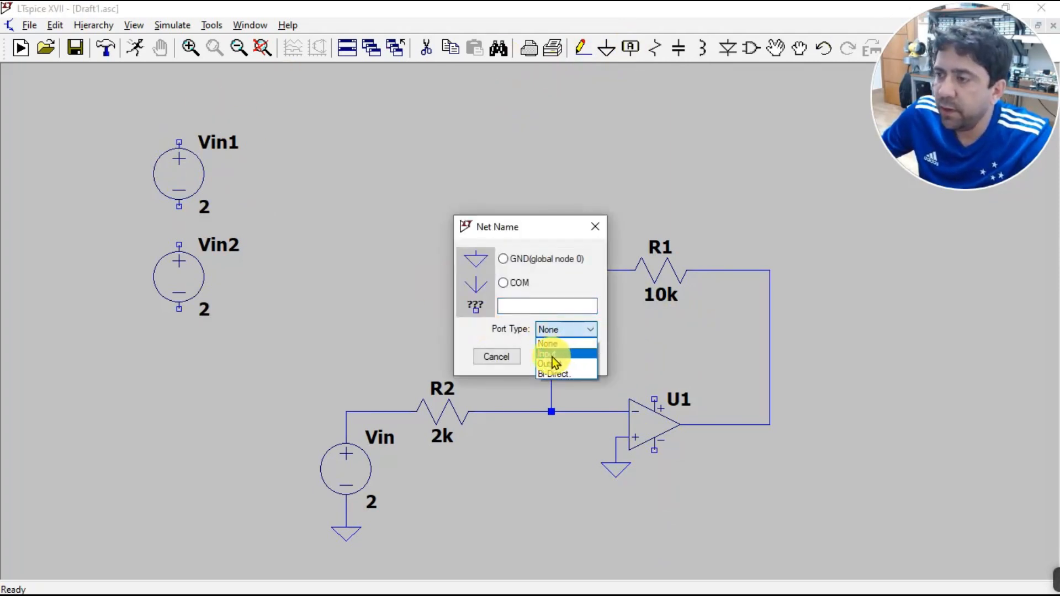
{"action": "left_click", "coordinate": [551, 354]}
{"action": "left_click", "coordinate": [525, 304]}
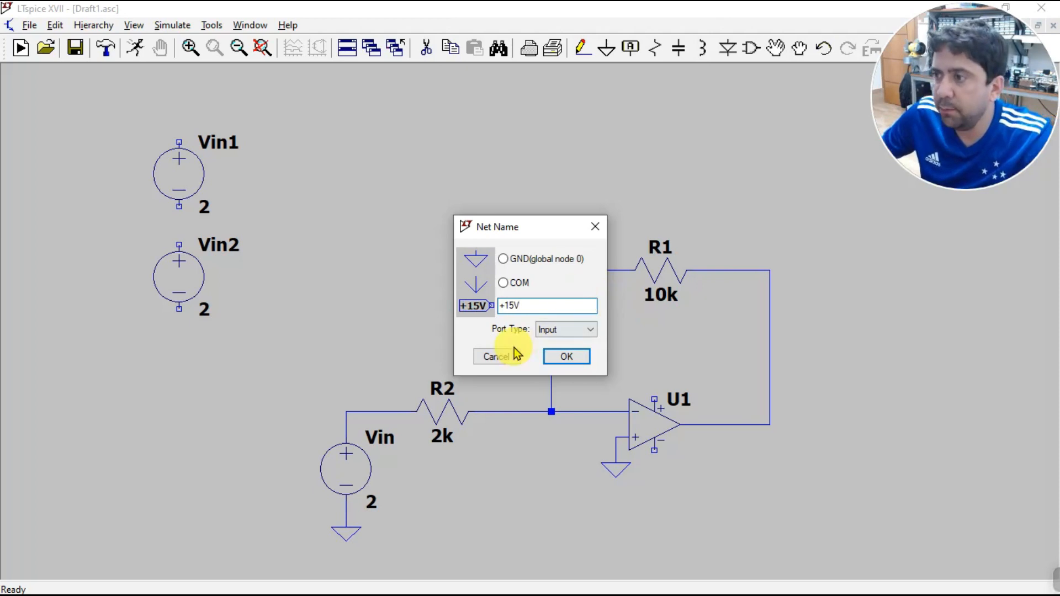
{"action": "left_click", "coordinate": [568, 358]}
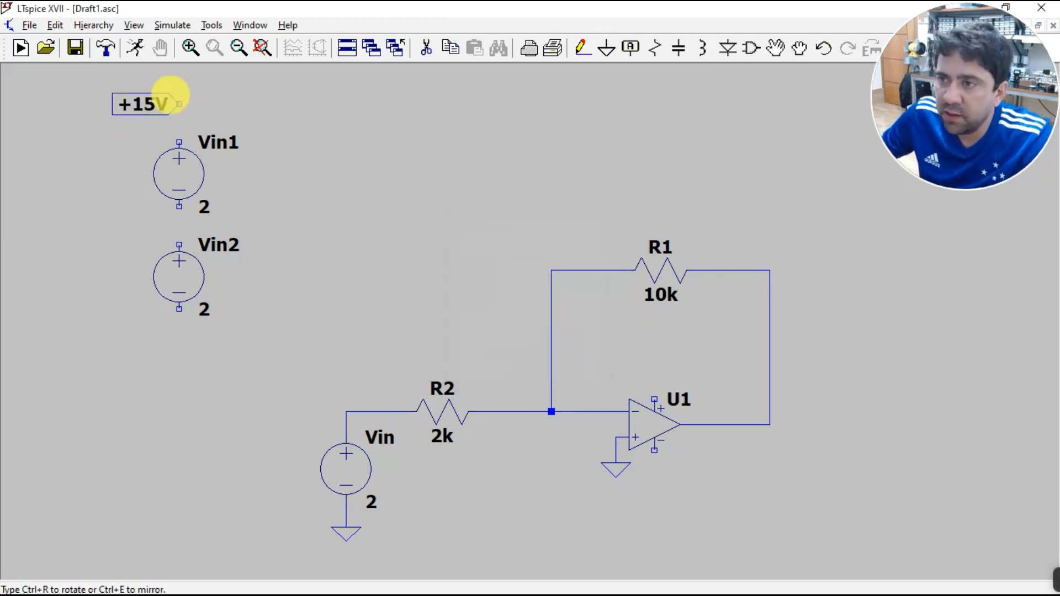
{"action": "left_click", "coordinate": [168, 96]}
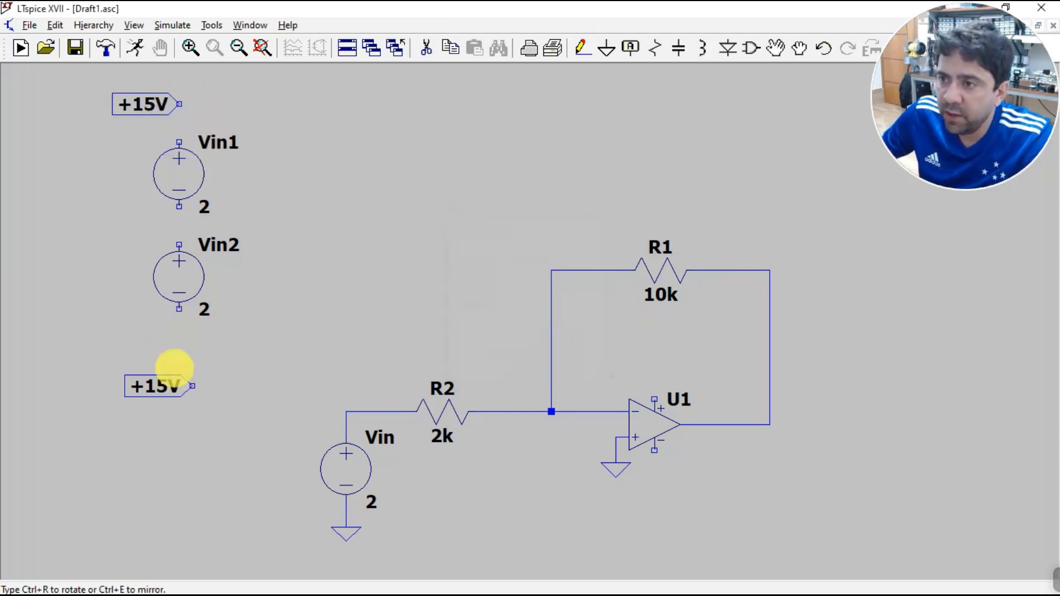
{"action": "left_click", "coordinate": [161, 337]}
{"action": "key", "text": "Escape"}
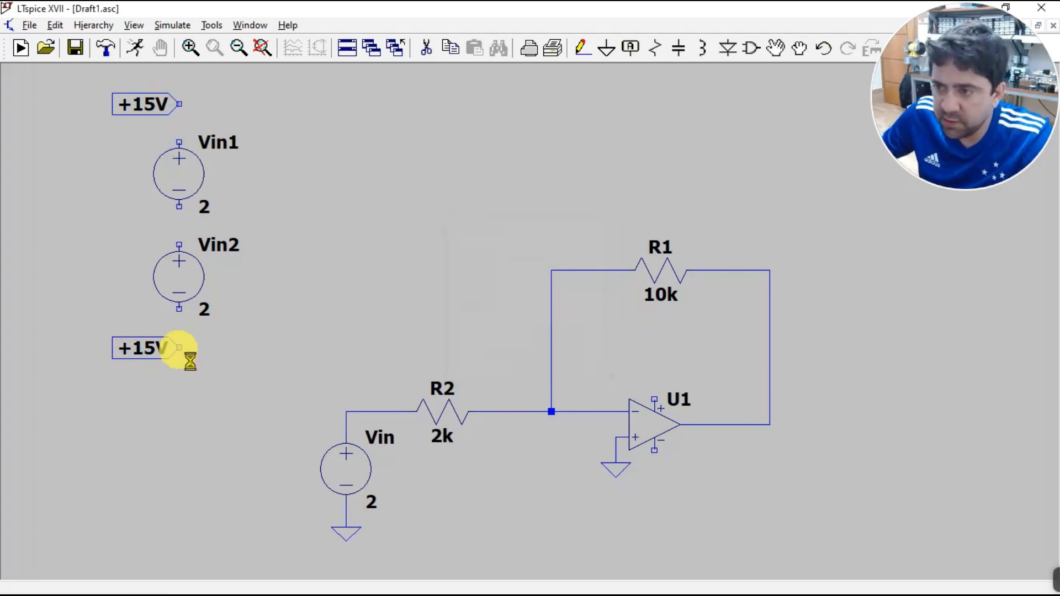
{"action": "right_click", "coordinate": [156, 347]}
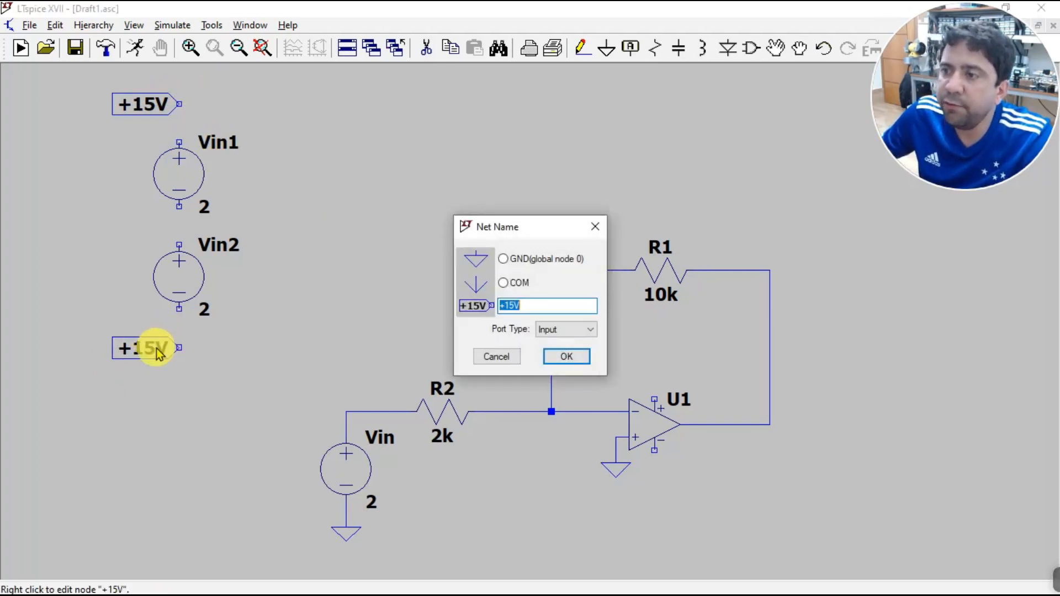
{"action": "left_click_drag", "start_coordinate": [503, 304], "coordinate": [469, 312]}
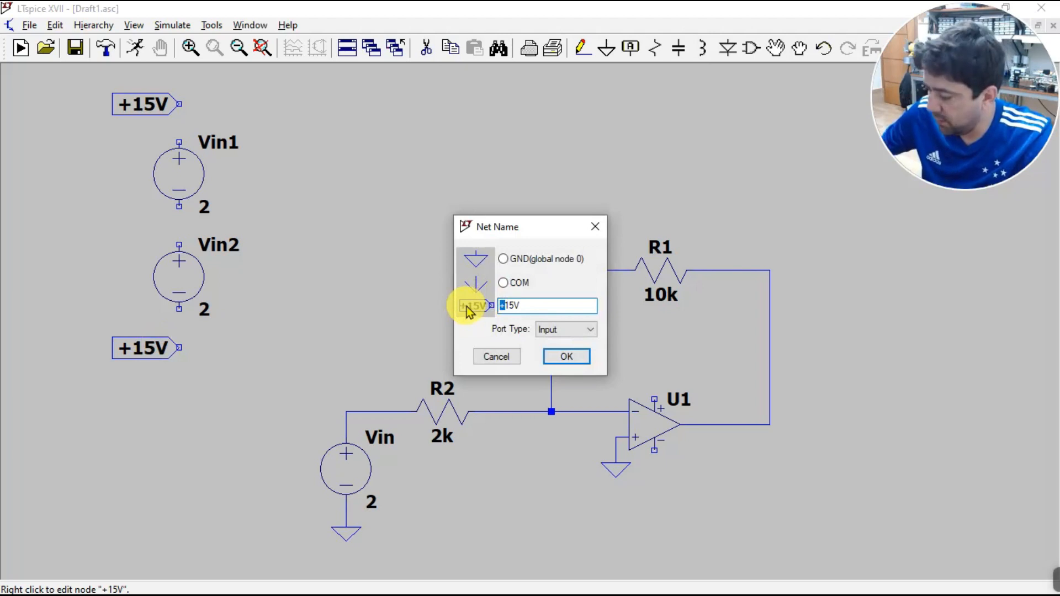
{"action": "left_click", "coordinate": [498, 358]}
Wire Vin1 and Vin2 in series between the upper and lower +15V net labels
{"action": "left_click", "coordinate": [582, 48]}
{"action": "left_click", "coordinate": [172, 341]}
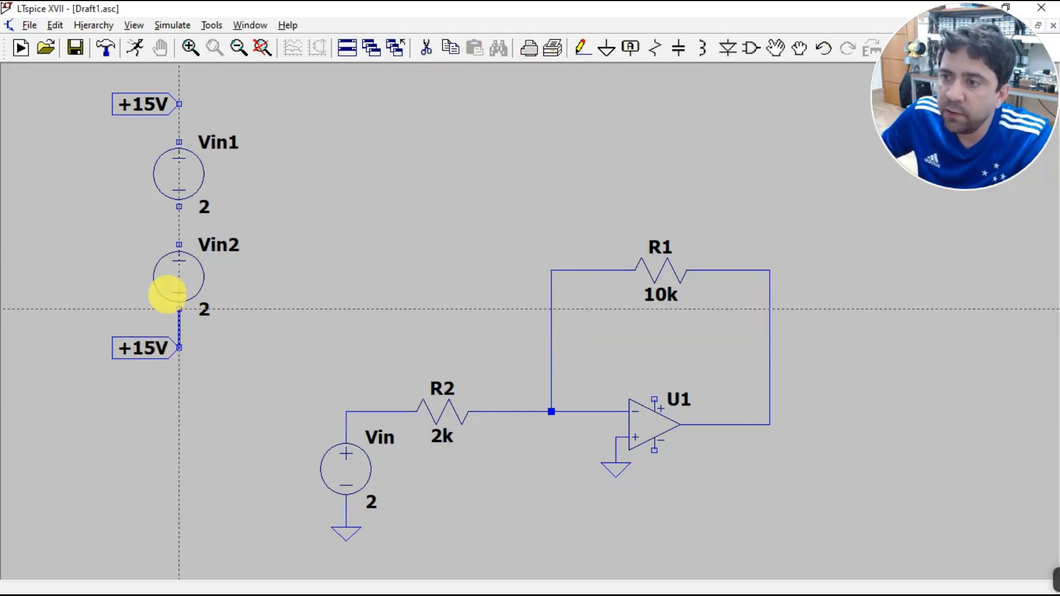
{"action": "left_click", "coordinate": [172, 302]}
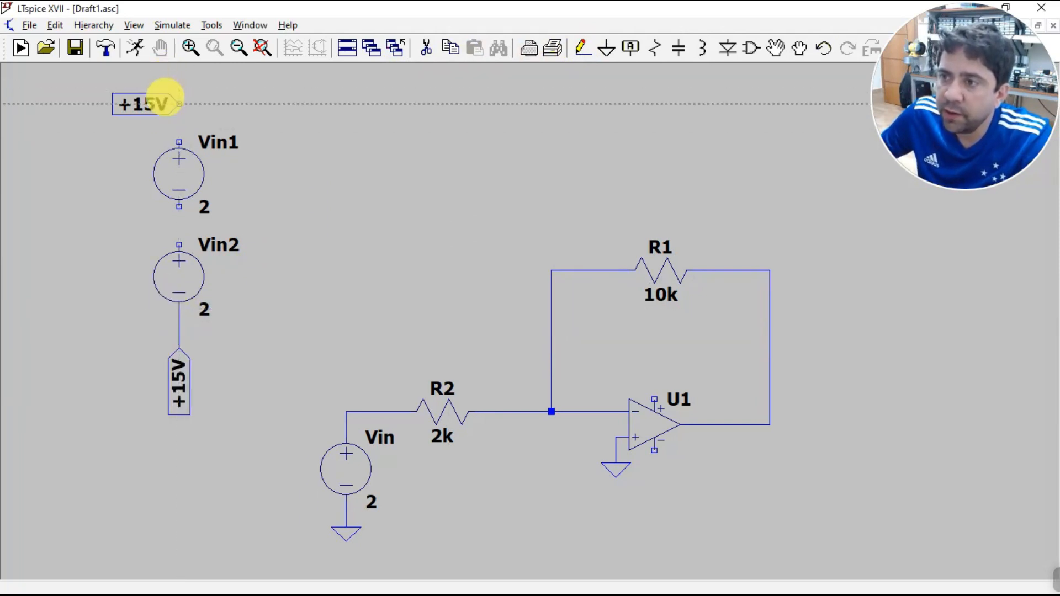
{"action": "left_click", "coordinate": [179, 104]}
{"action": "left_click", "coordinate": [179, 142]}
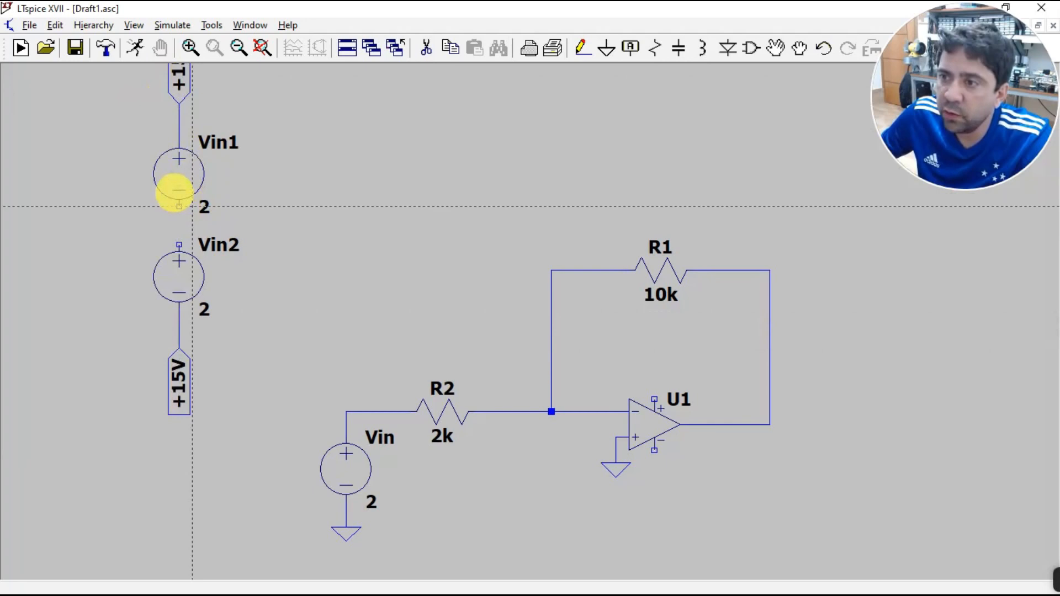
{"action": "left_click", "coordinate": [179, 207]}
{"action": "left_click", "coordinate": [179, 245]}
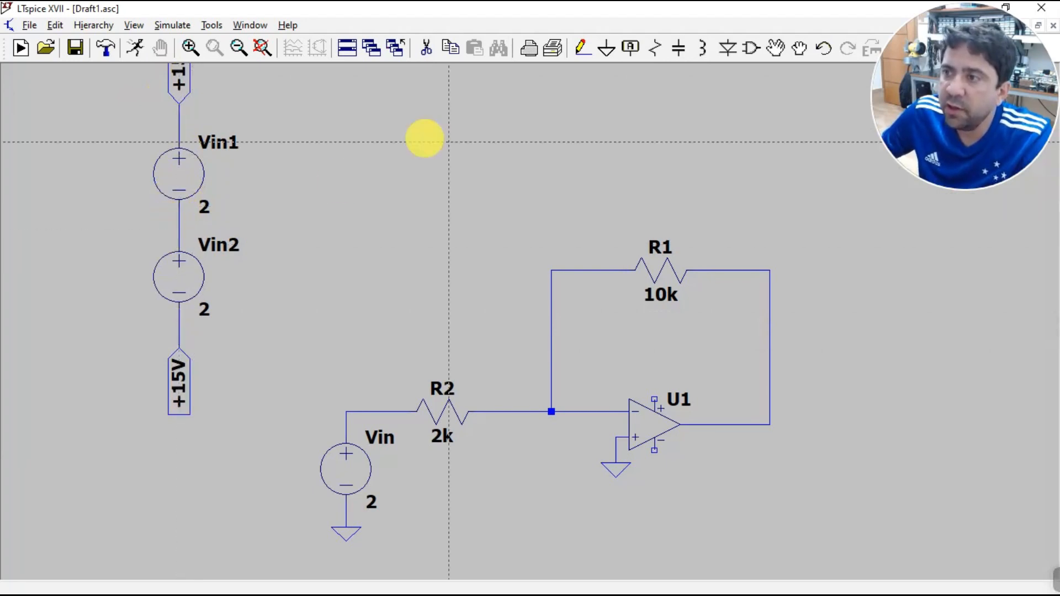
Place a ground symbol beside the stacked sources and wire it to the node between Vin1 and Vin2
{"action": "scroll", "coordinate": [551, 83], "scroll_direction": "up", "scroll_amount": 2}
{"action": "left_click", "coordinate": [606, 48]}
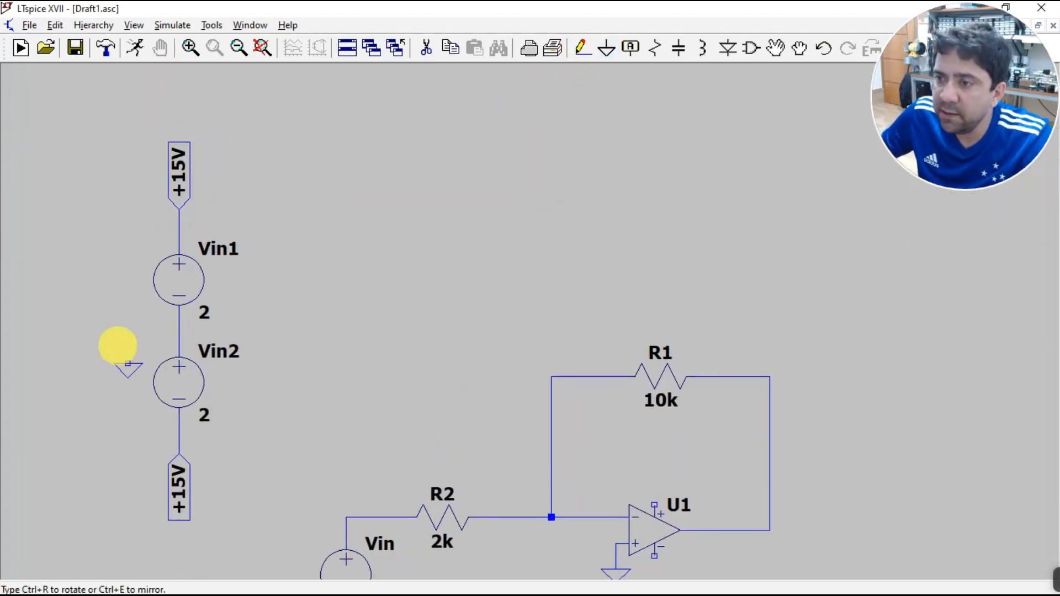
{"action": "left_click", "coordinate": [100, 347]}
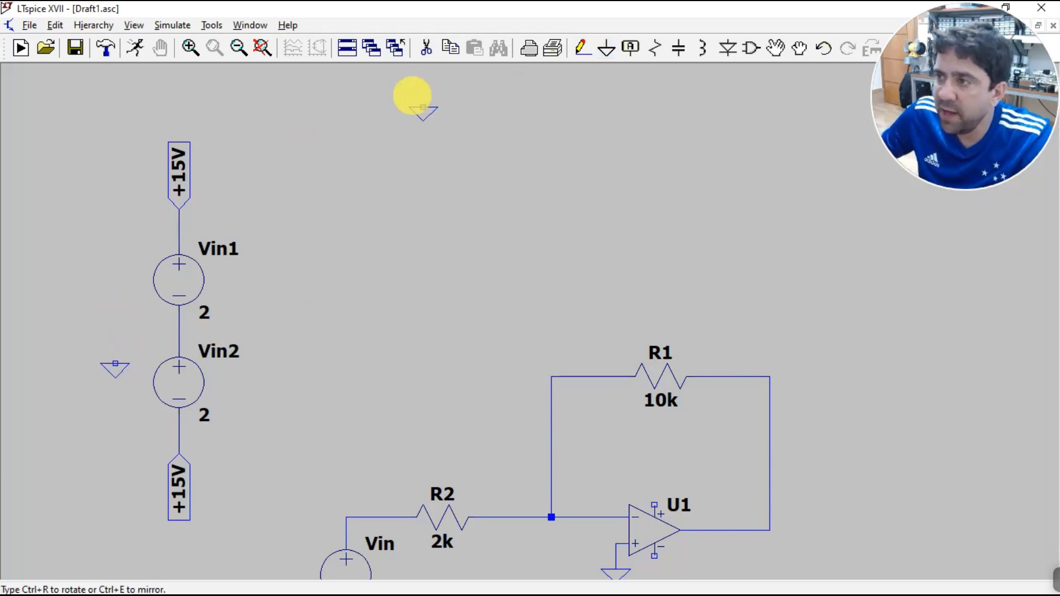
{"action": "scroll", "coordinate": [497, 78], "scroll_direction": "up", "scroll_amount": 1}
{"action": "left_click", "coordinate": [580, 51]}
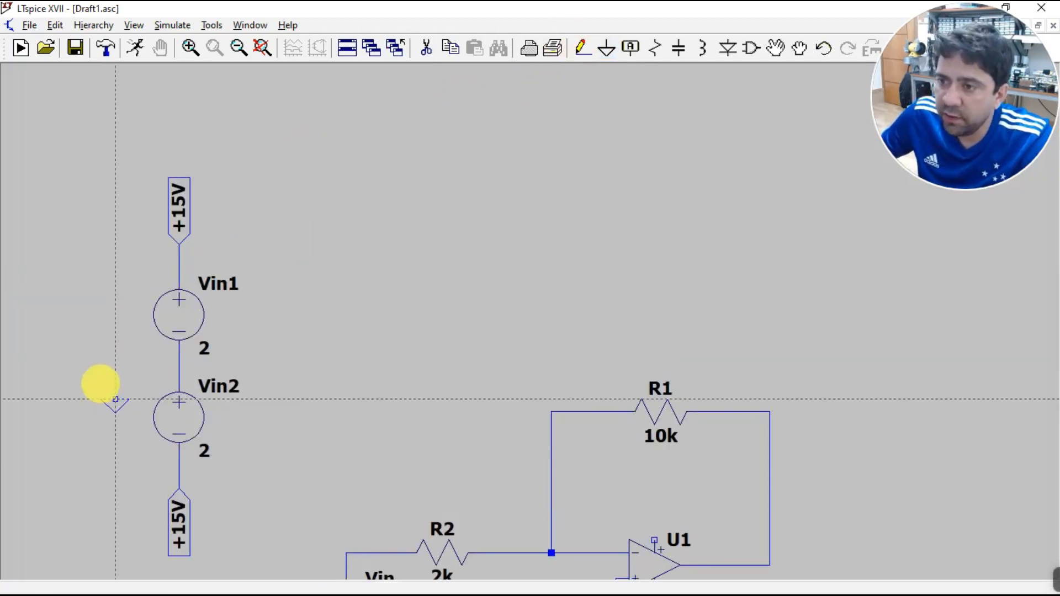
{"action": "left_click", "coordinate": [115, 399]}
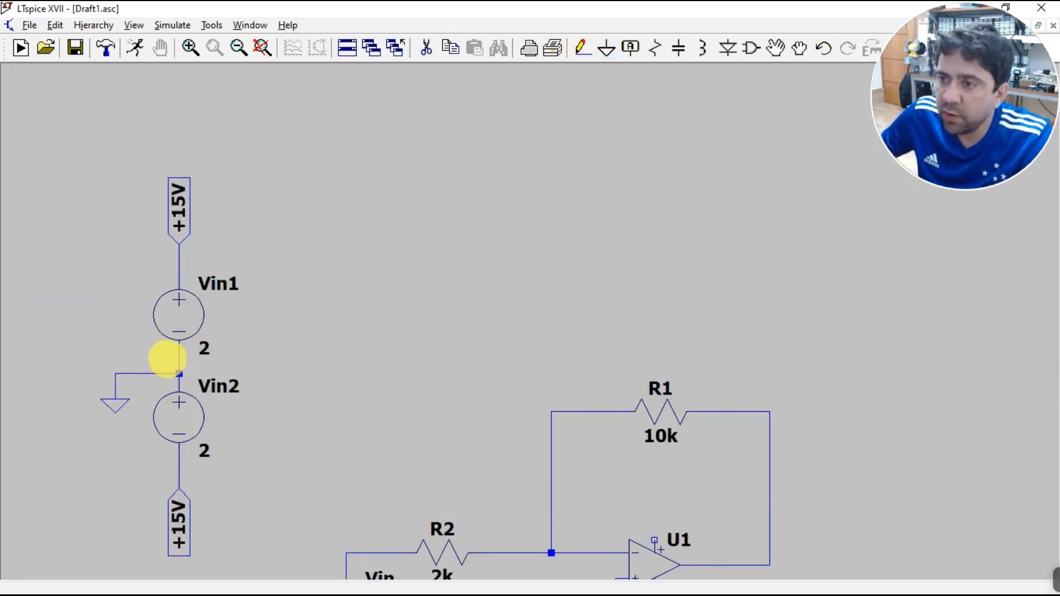
{"action": "left_click", "coordinate": [178, 374]}
{"action": "scroll", "coordinate": [244, 397], "scroll_direction": "up", "scroll_amount": 1}
{"action": "scroll", "coordinate": [149, 447], "scroll_direction": "up", "scroll_amount": 1}
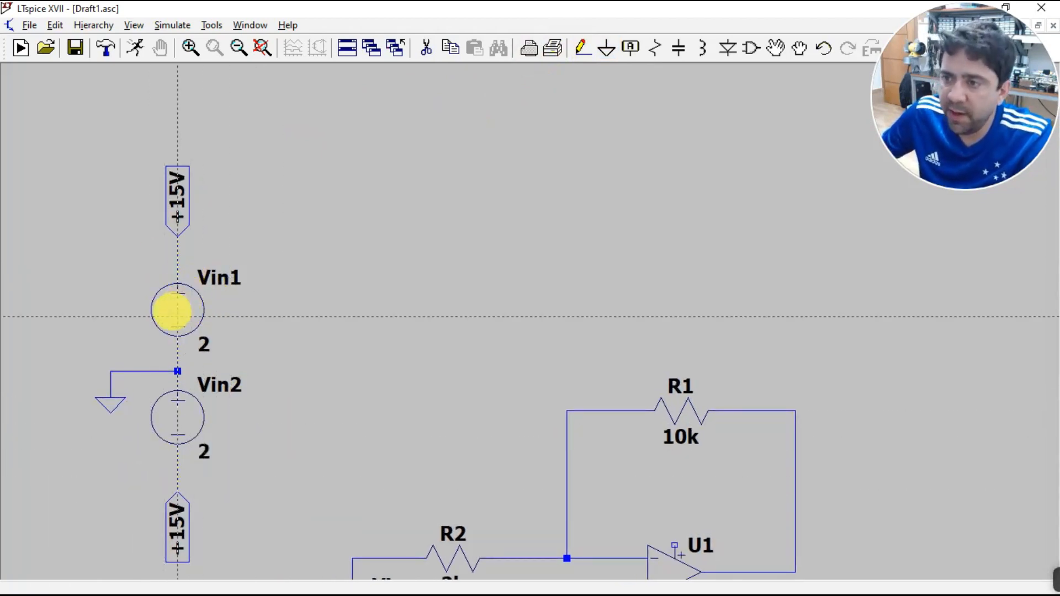
Set the DC value of both stacked sources, Vin1 and Vin2, to 15 V
{"action": "key", "text": "Escape"}
{"action": "right_click", "coordinate": [193, 319]}
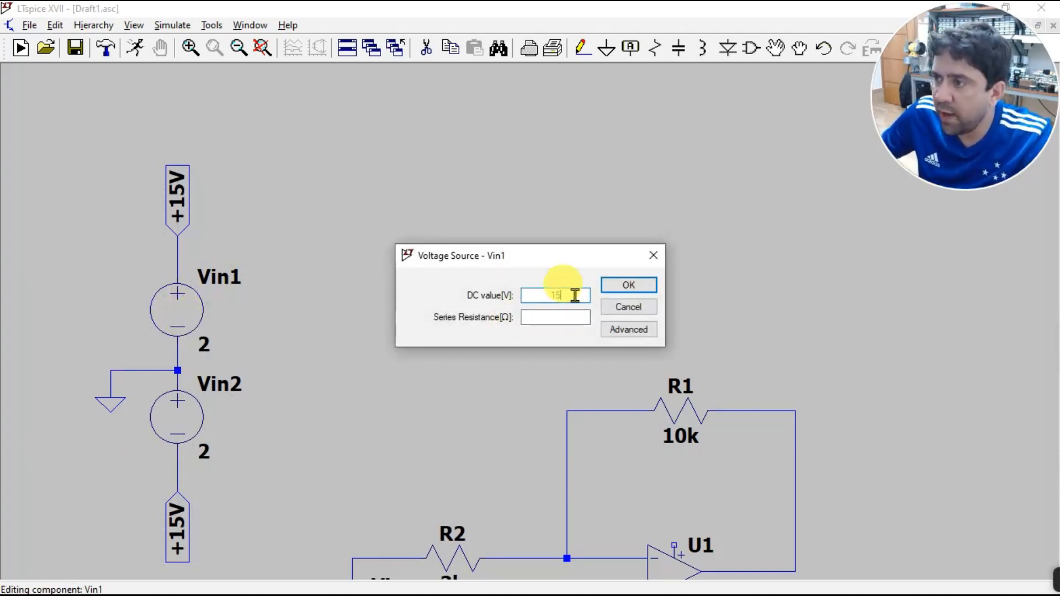
{"action": "type", "text": "15"}
{"action": "left_click", "coordinate": [635, 284]}
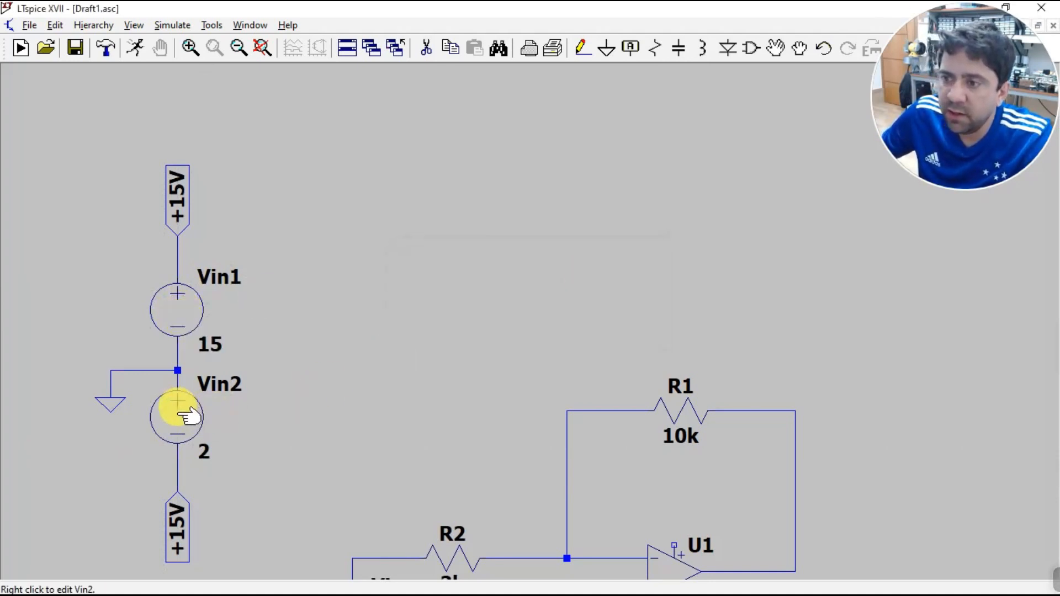
{"action": "right_click", "coordinate": [188, 417]}
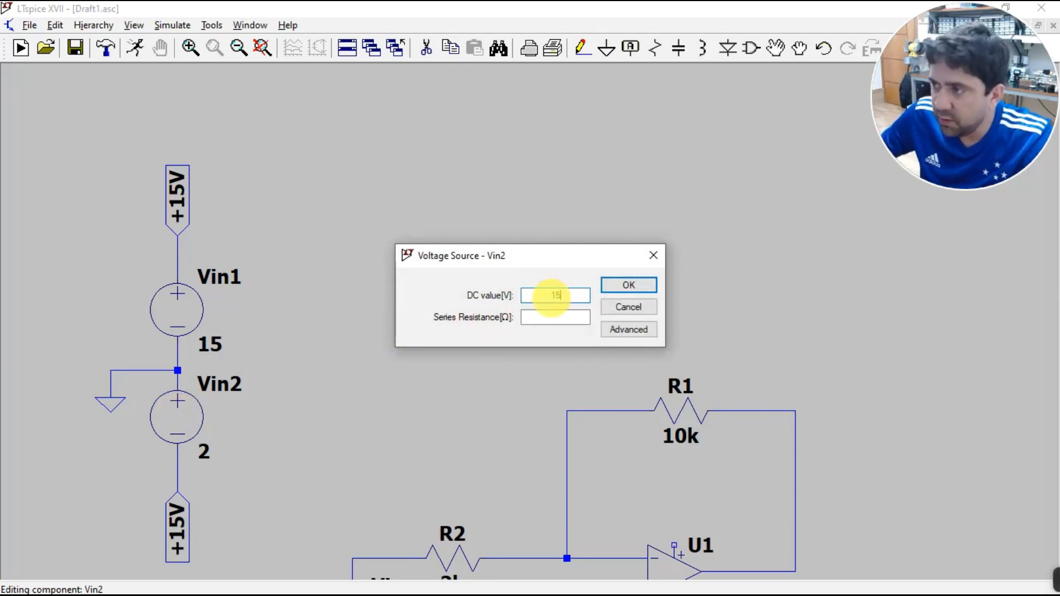
{"action": "left_click", "coordinate": [637, 286]}
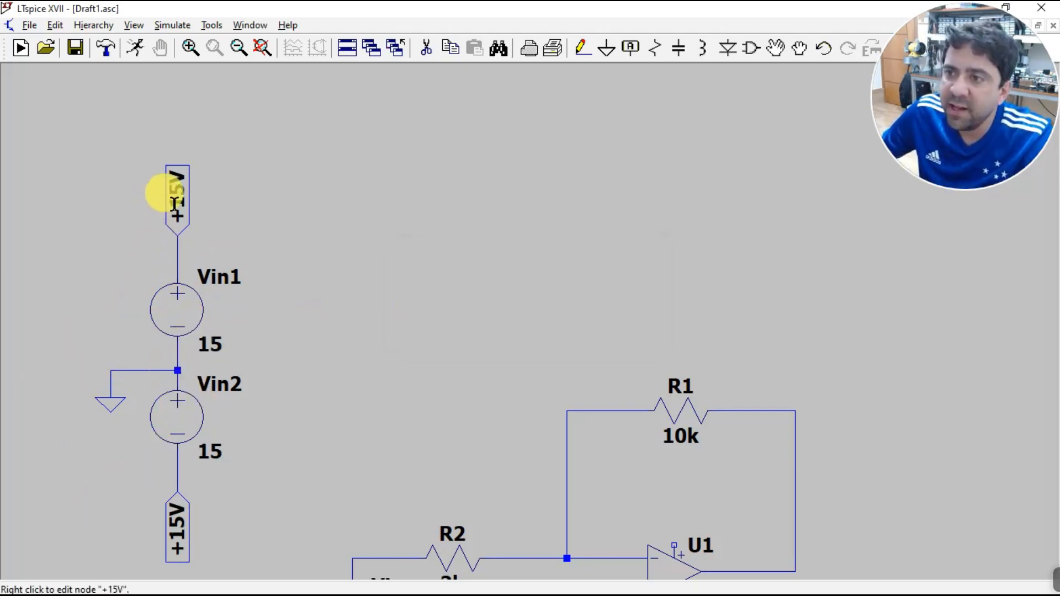
Rename the net label below Vin2 to -15V
{"action": "right_click", "coordinate": [179, 525]}
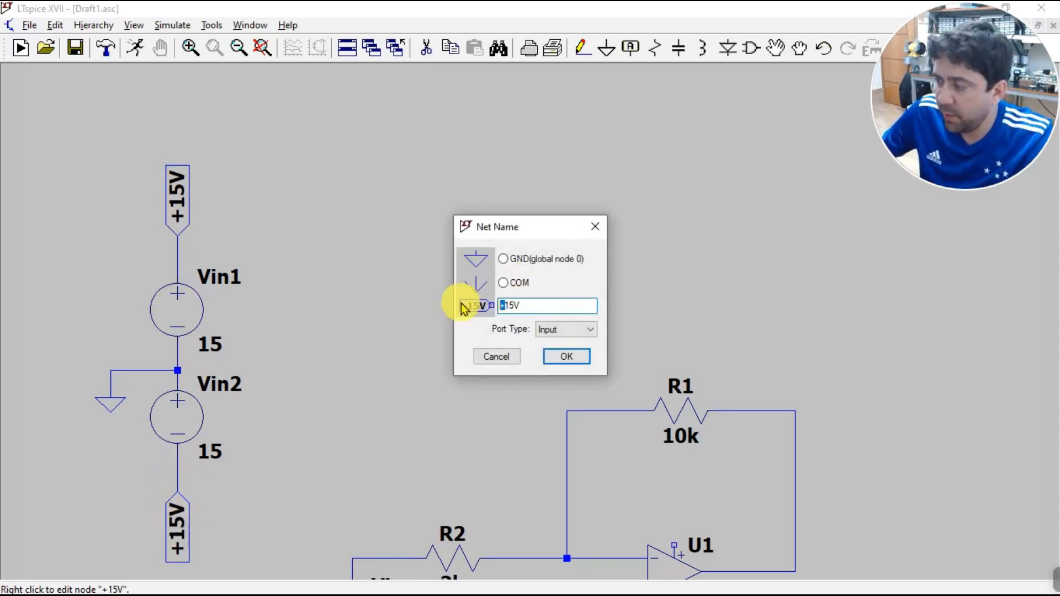
{"action": "type", "text": "-"}
{"action": "left_click", "coordinate": [566, 357]}
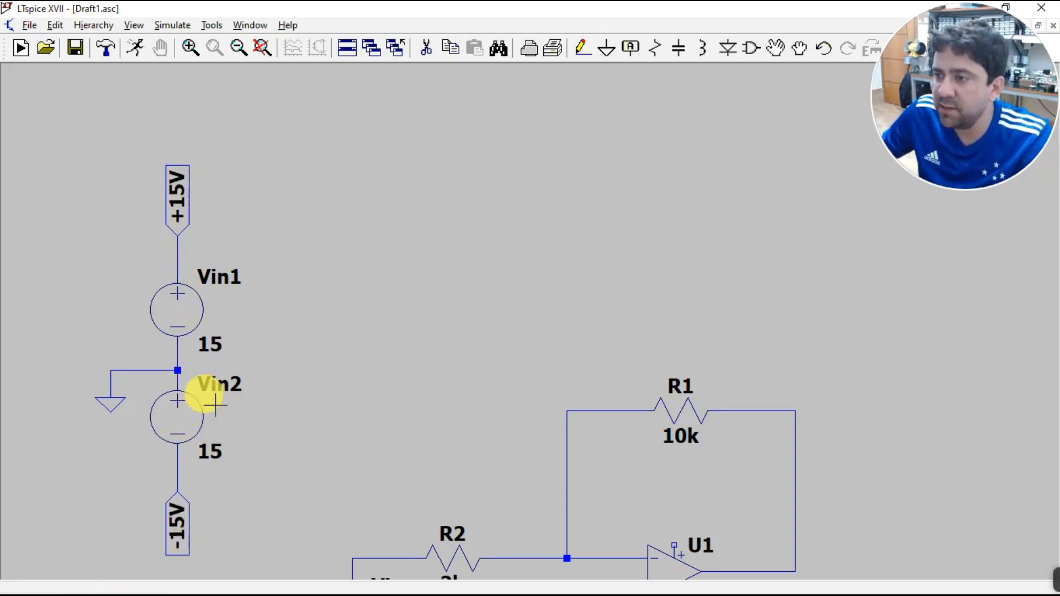
Copy the -15V net label and place the copy horizontally just above the upper supply pin of op-amp U1
{"action": "scroll", "coordinate": [208, 395], "scroll_direction": "up", "scroll_amount": 1}
{"action": "scroll", "coordinate": [415, 451], "scroll_direction": "down", "scroll_amount": 3}
{"action": "scroll", "coordinate": [549, 545], "scroll_direction": "down", "scroll_amount": 1}
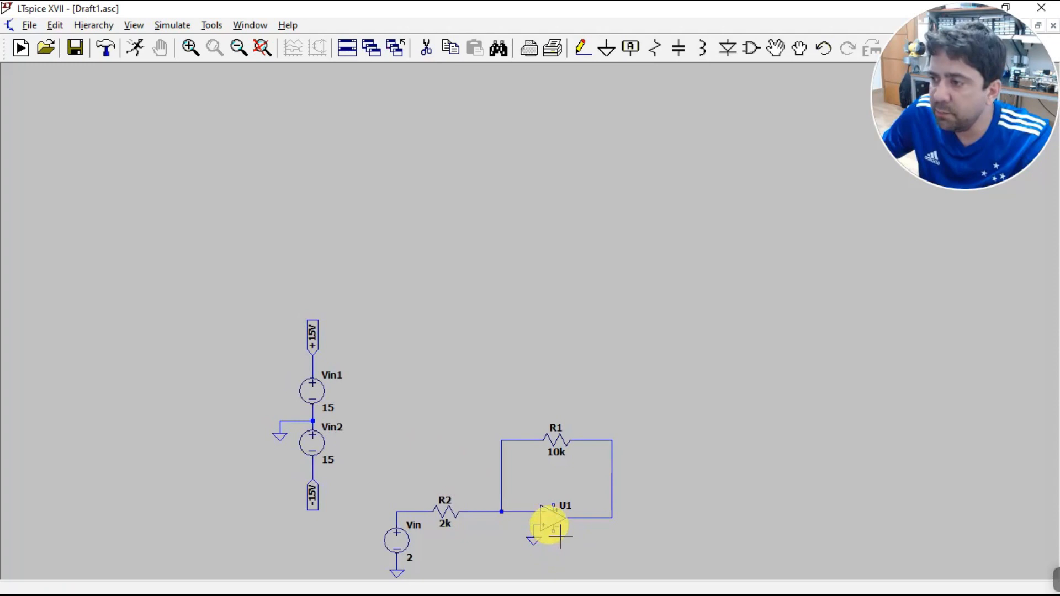
{"action": "scroll", "coordinate": [549, 526], "scroll_direction": "up", "scroll_amount": 2}
{"action": "left_click", "coordinate": [450, 48]}
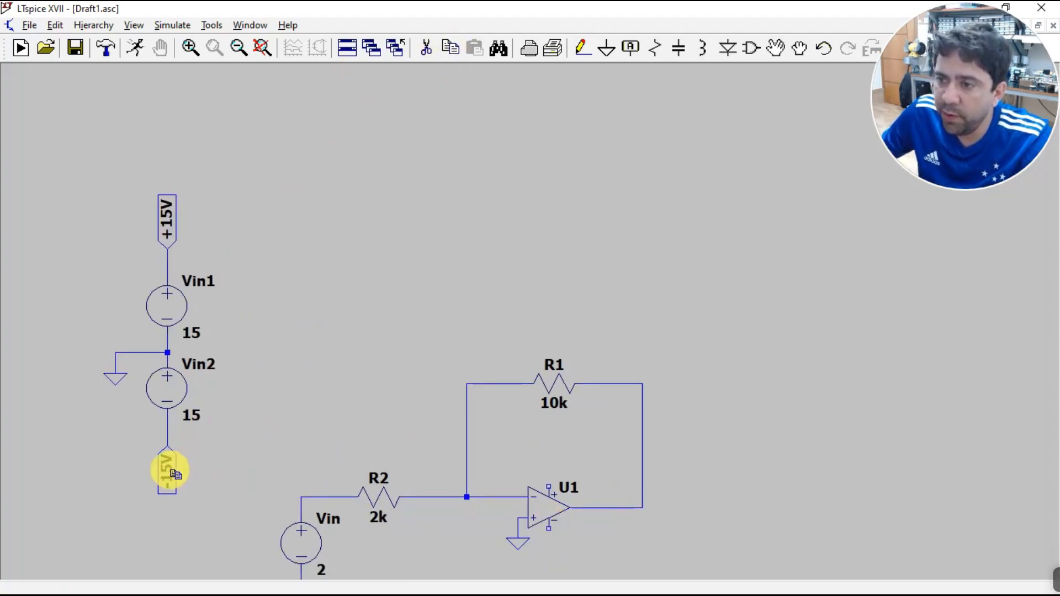
{"action": "left_click", "coordinate": [168, 471]}
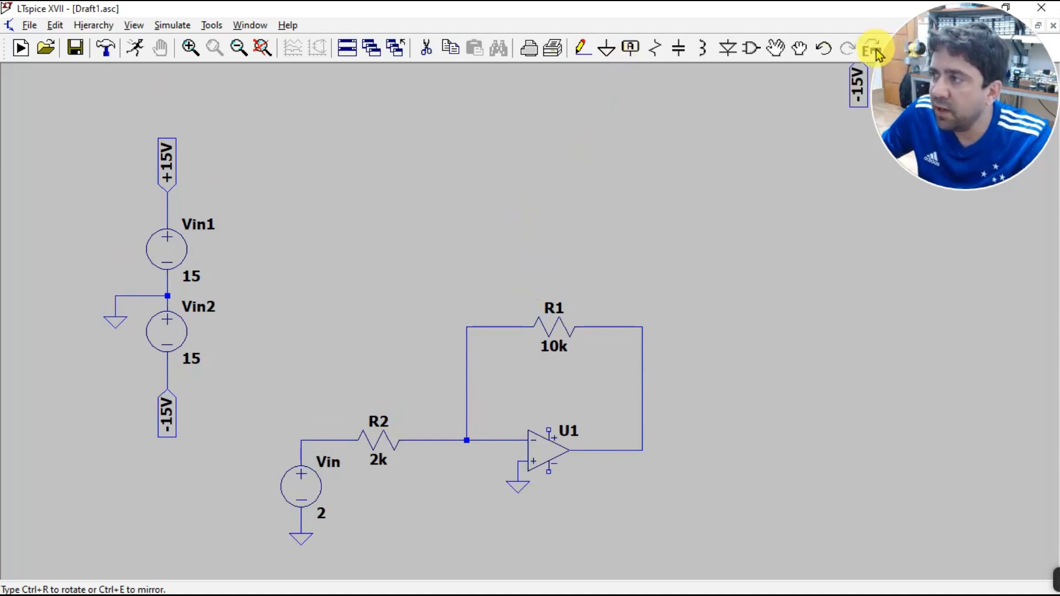
{"action": "key", "text": "ctrl+r"}
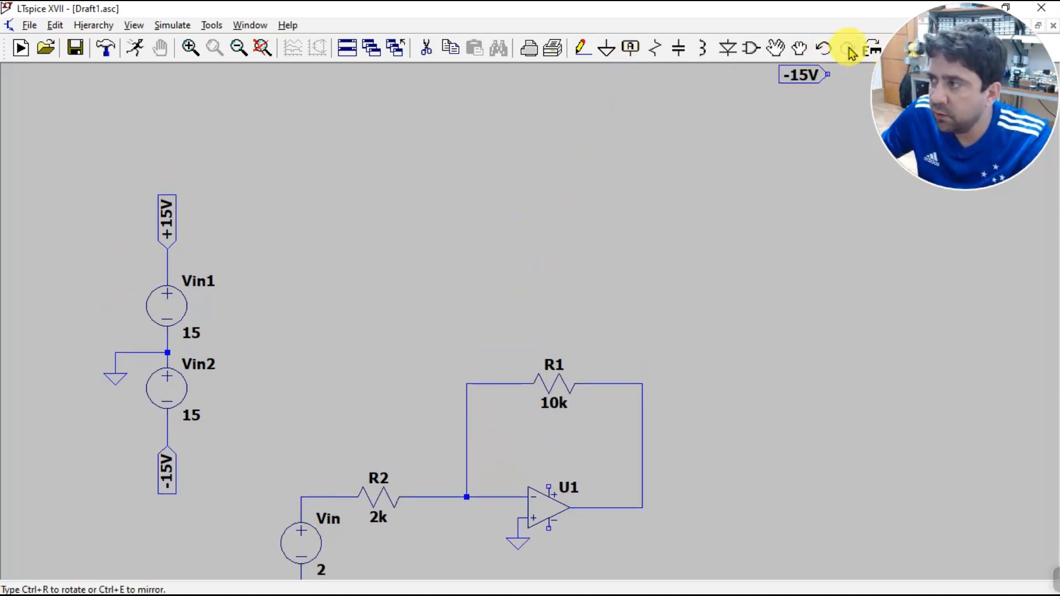
{"action": "left_click", "coordinate": [871, 48]}
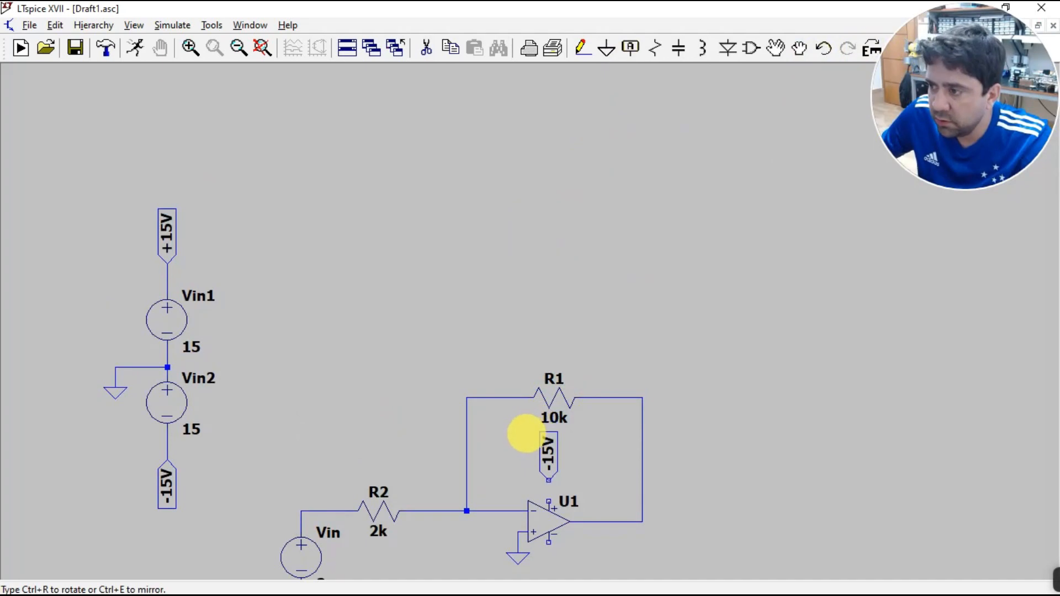
{"action": "key", "text": "ctrl+r"}
{"action": "left_click", "coordinate": [535, 481]}
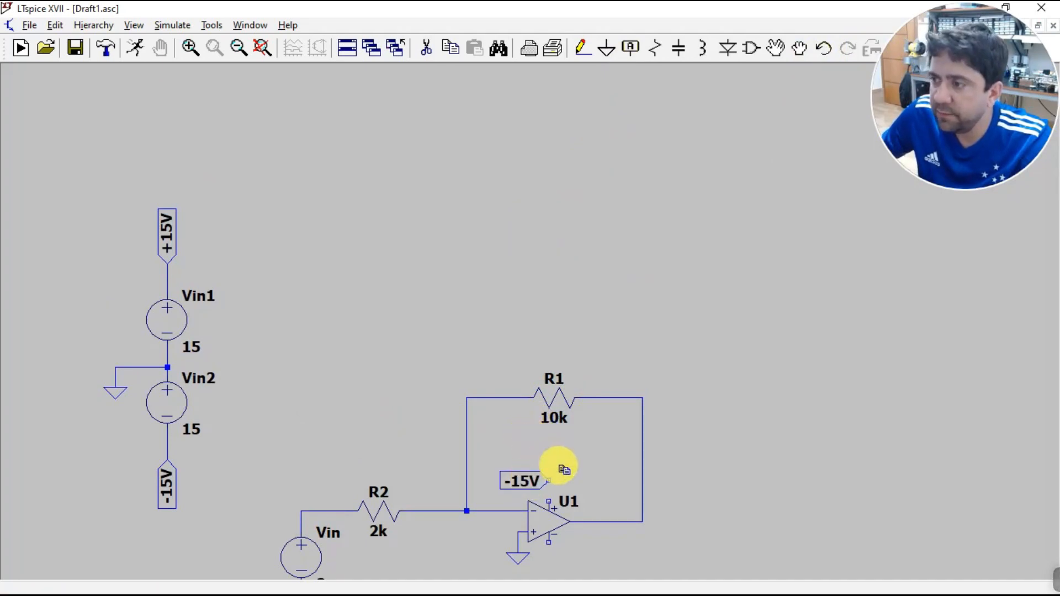
Copy the +15V net label and place the copy horizontally just below the lower supply pin of op-amp U1
{"action": "scroll", "coordinate": [575, 458], "scroll_direction": "up", "scroll_amount": 1}
{"action": "scroll", "coordinate": [564, 475], "scroll_direction": "down", "scroll_amount": 2}
{"action": "scroll", "coordinate": [555, 545], "scroll_direction": "down", "scroll_amount": 2}
{"action": "scroll", "coordinate": [554, 546], "scroll_direction": "up", "scroll_amount": 5}
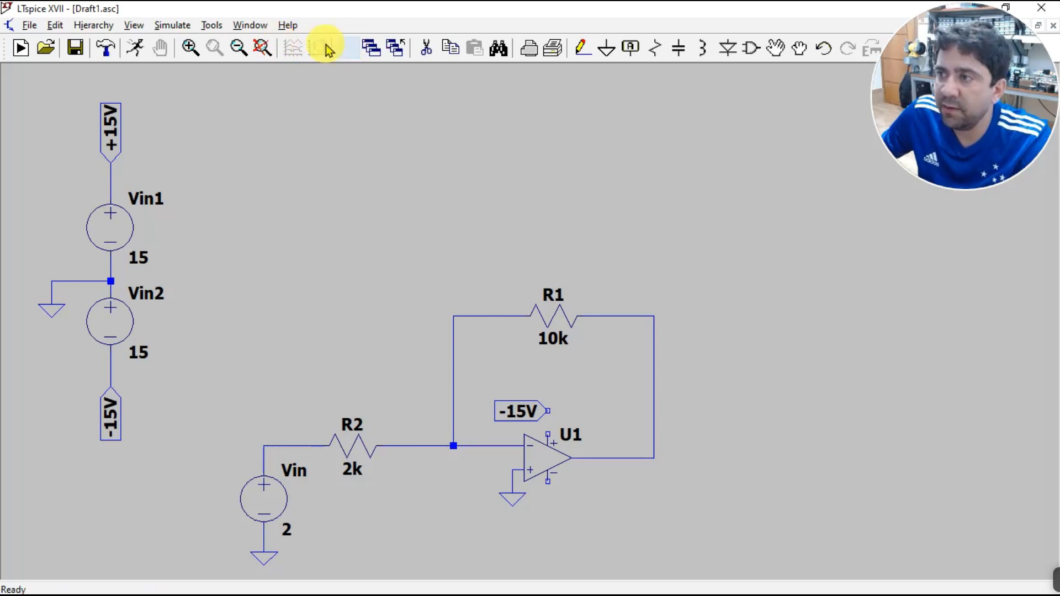
{"action": "left_click", "coordinate": [452, 48]}
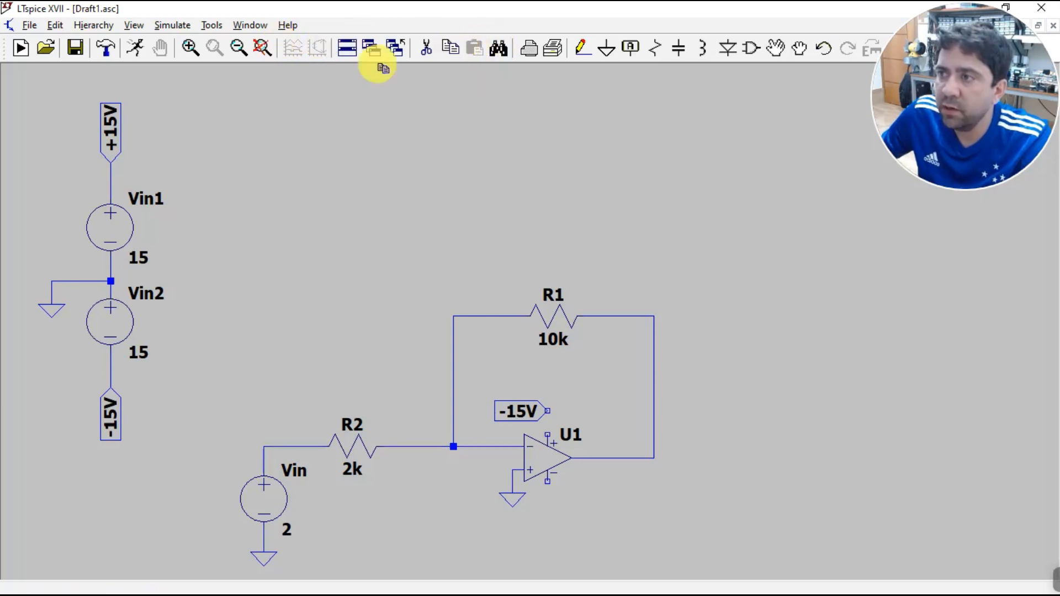
{"action": "left_click", "coordinate": [111, 135]}
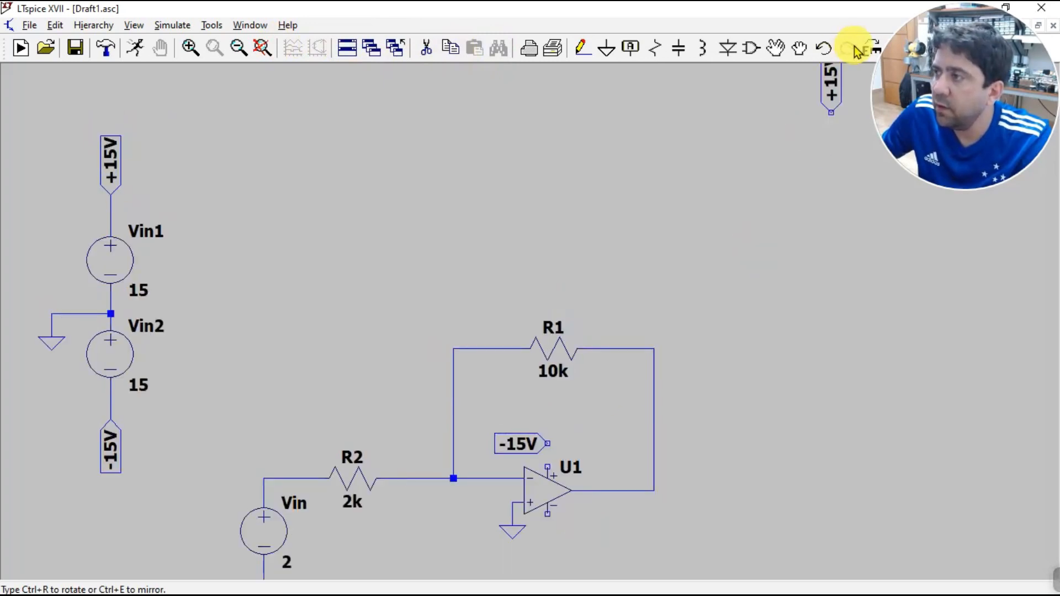
{"action": "left_click", "coordinate": [870, 50]}
{"action": "left_click", "coordinate": [870, 49]}
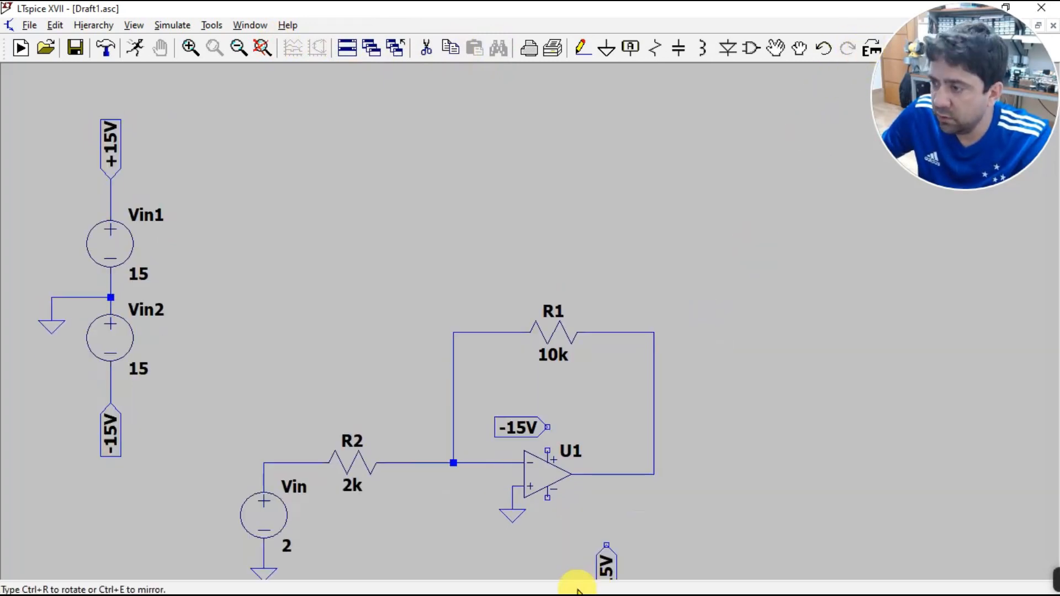
{"action": "key", "text": "ctrl+r"}
{"action": "left_click", "coordinate": [539, 489]}
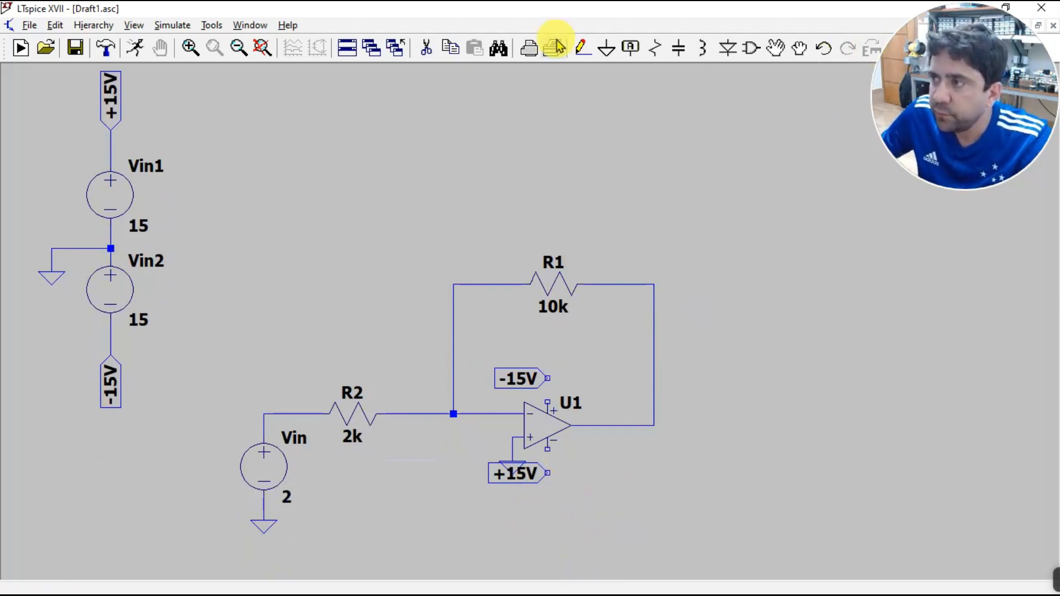
Move the copied +15V label further below U1 and the copied -15V label further above it, keeping both aligned with the supply pins
{"action": "left_click", "coordinate": [778, 47]}
{"action": "left_click_drag", "start_coordinate": [536, 473], "coordinate": [531, 507]}
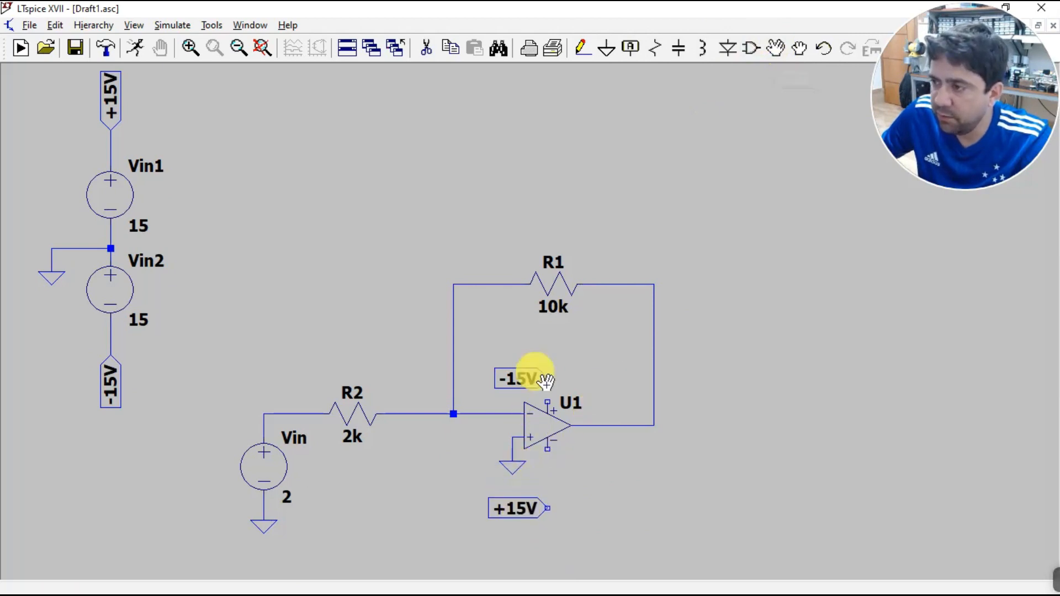
{"action": "left_click_drag", "start_coordinate": [525, 372], "coordinate": [520, 349]}
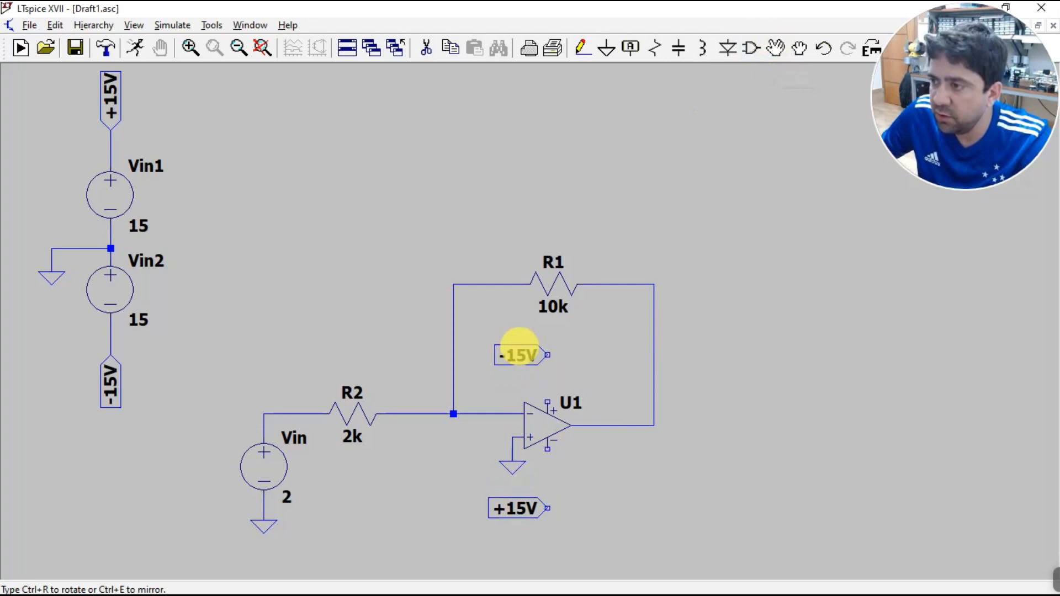
{"action": "left_click", "coordinate": [519, 349]}
Wire the -15V label to U1's upper supply pin and the +15V label to its lower supply pin
{"action": "left_click", "coordinate": [582, 47]}
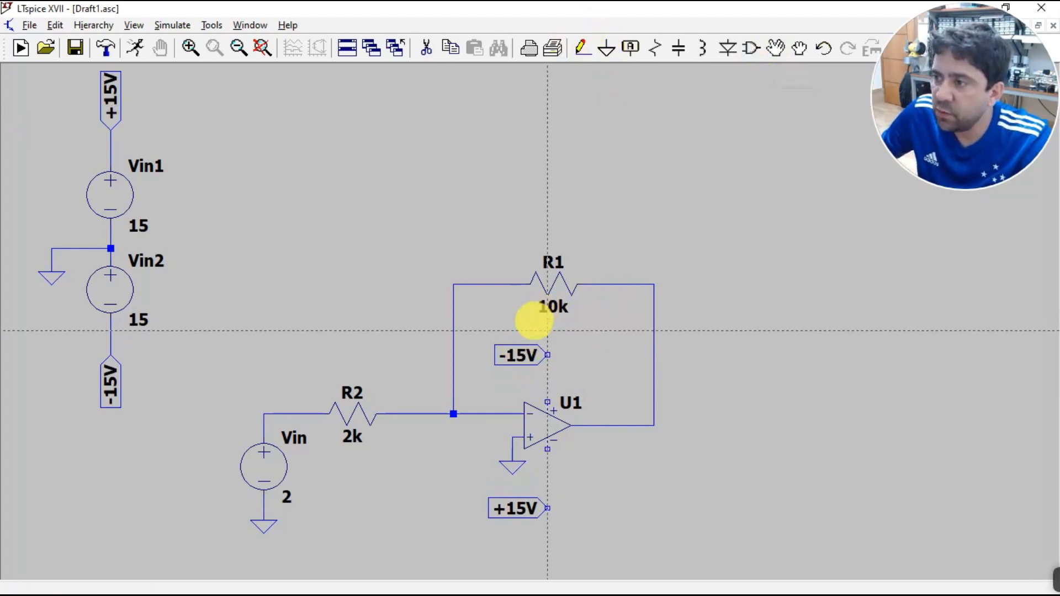
{"action": "left_click", "coordinate": [548, 355]}
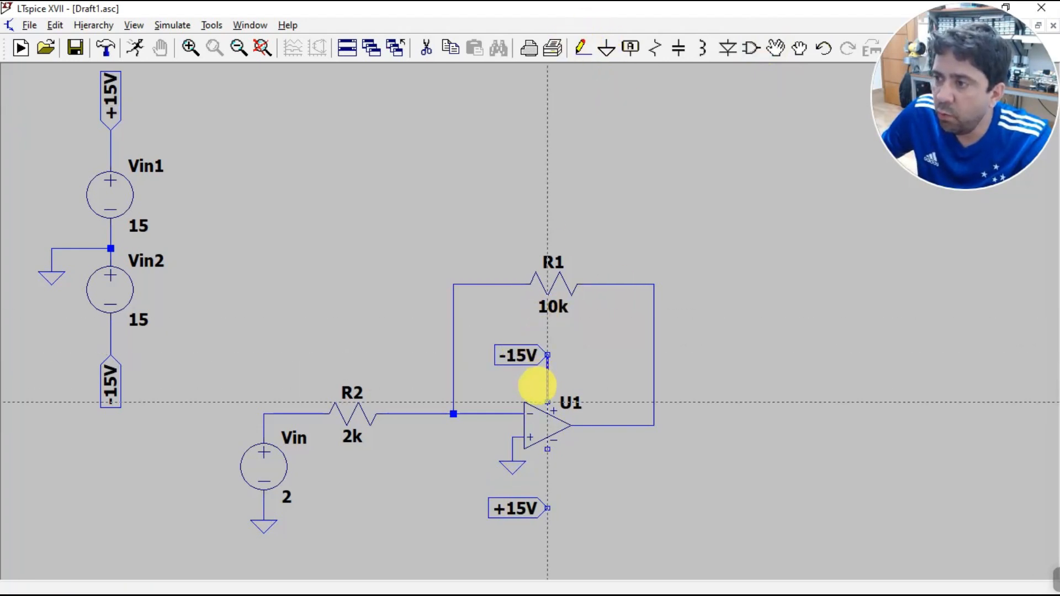
{"action": "left_click", "coordinate": [546, 402]}
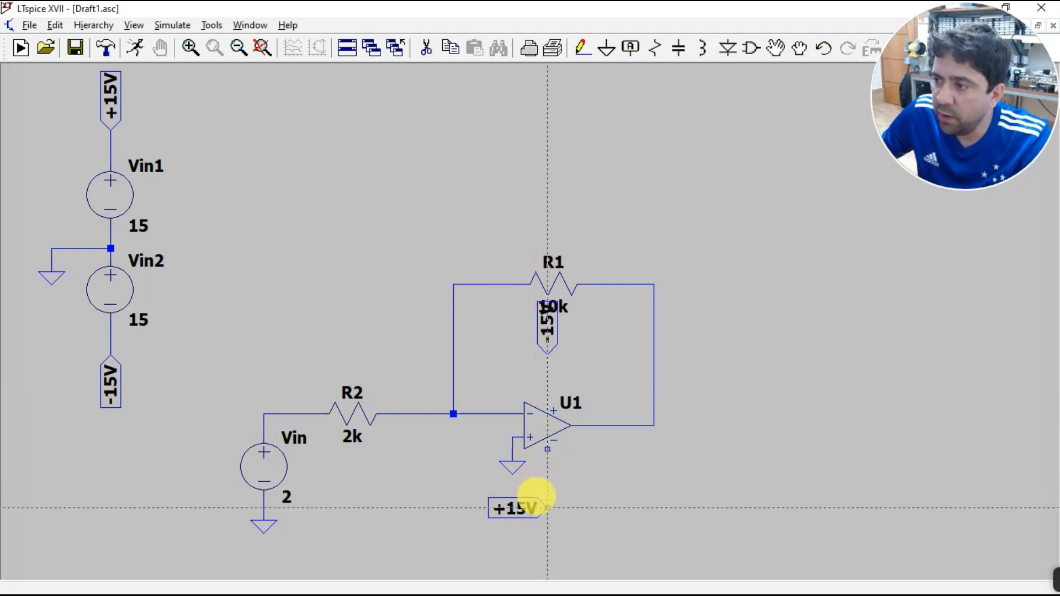
{"action": "left_click", "coordinate": [548, 508]}
{"action": "left_click", "coordinate": [548, 449]}
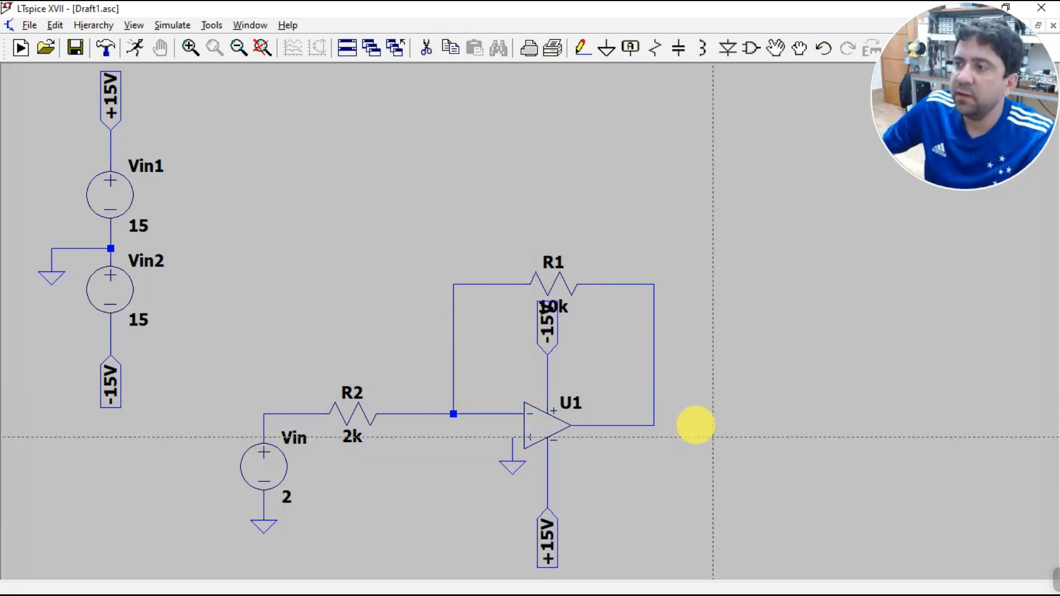
Move resistor R1 straight up, clear of the -15V label above U1
{"action": "scroll", "coordinate": [541, 359], "scroll_direction": "down", "scroll_amount": 2}
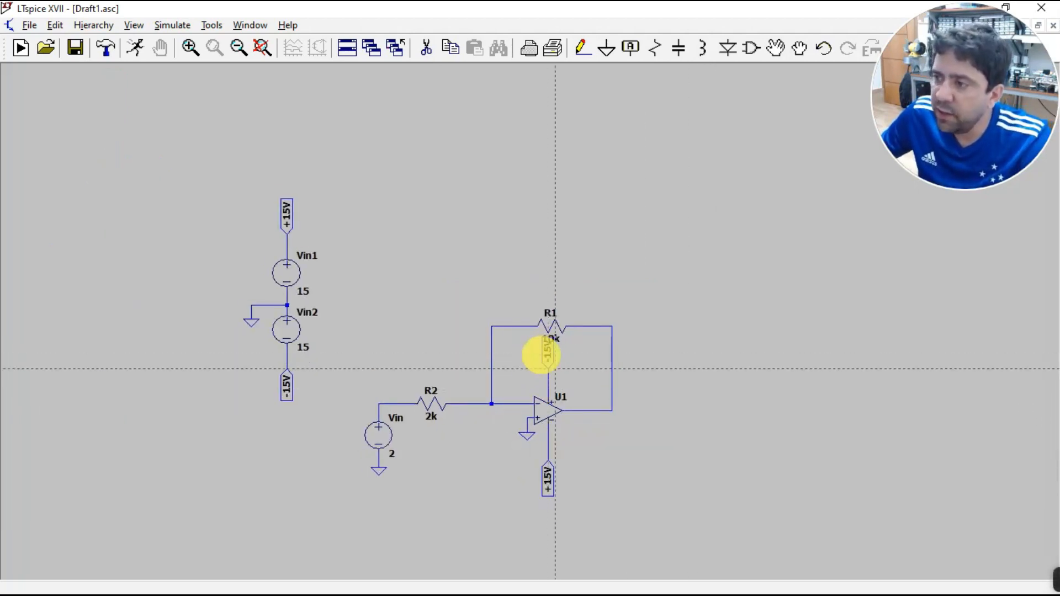
{"action": "scroll", "coordinate": [541, 356], "scroll_direction": "up", "scroll_amount": 4}
{"action": "scroll", "coordinate": [542, 359], "scroll_direction": "down", "scroll_amount": 3}
{"action": "scroll", "coordinate": [542, 360], "scroll_direction": "up", "scroll_amount": 1}
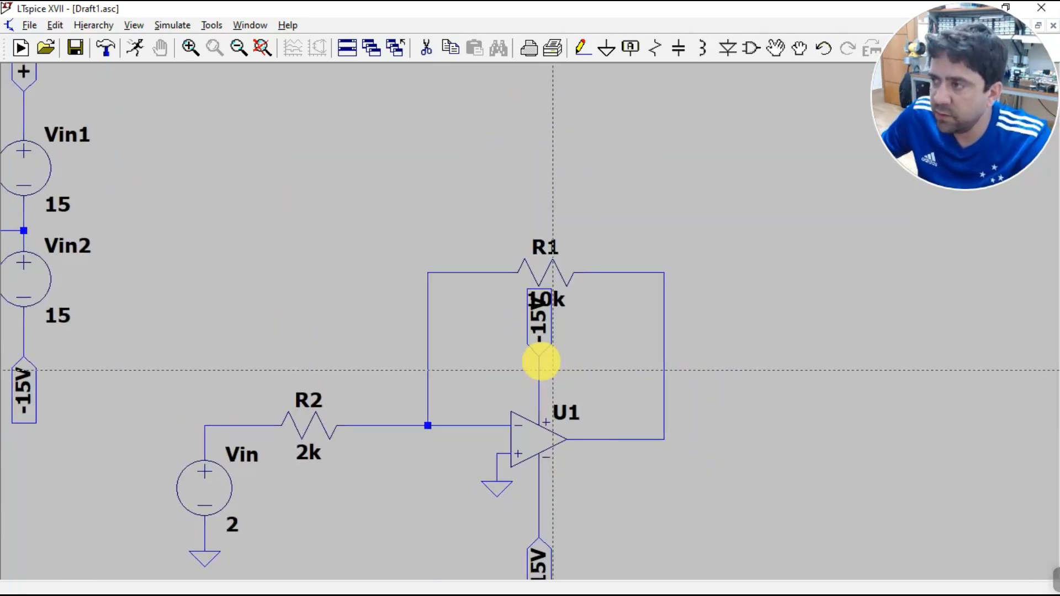
{"action": "scroll", "coordinate": [559, 494], "scroll_direction": "up", "scroll_amount": 1}
{"action": "scroll", "coordinate": [556, 506], "scroll_direction": "down", "scroll_amount": 2}
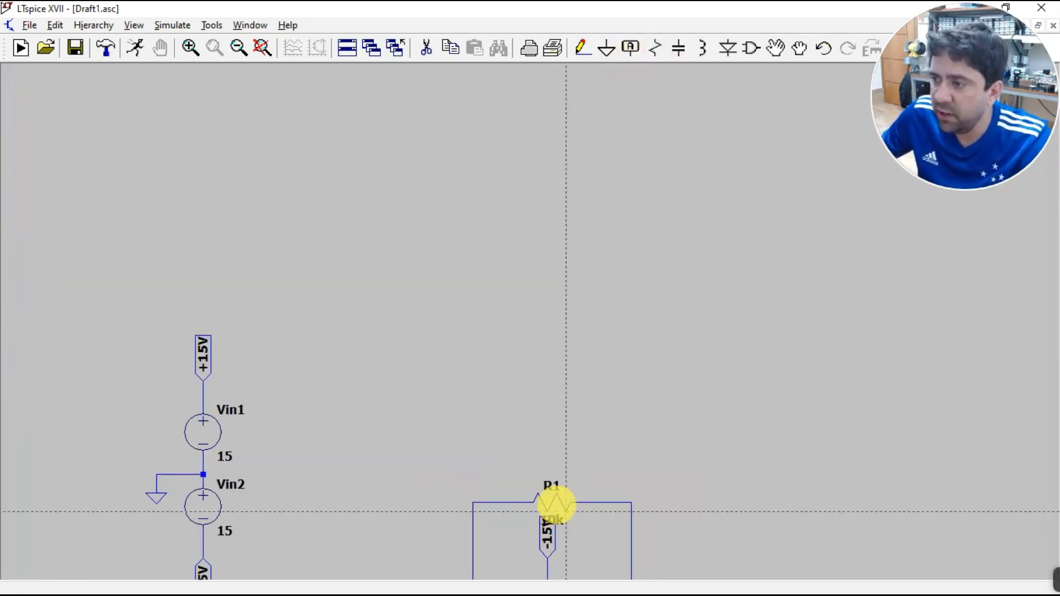
{"action": "scroll", "coordinate": [556, 506], "scroll_direction": "down", "scroll_amount": 1}
{"action": "scroll", "coordinate": [490, 440], "scroll_direction": "down", "scroll_amount": 3}
{"action": "scroll", "coordinate": [494, 531], "scroll_direction": "up", "scroll_amount": 5}
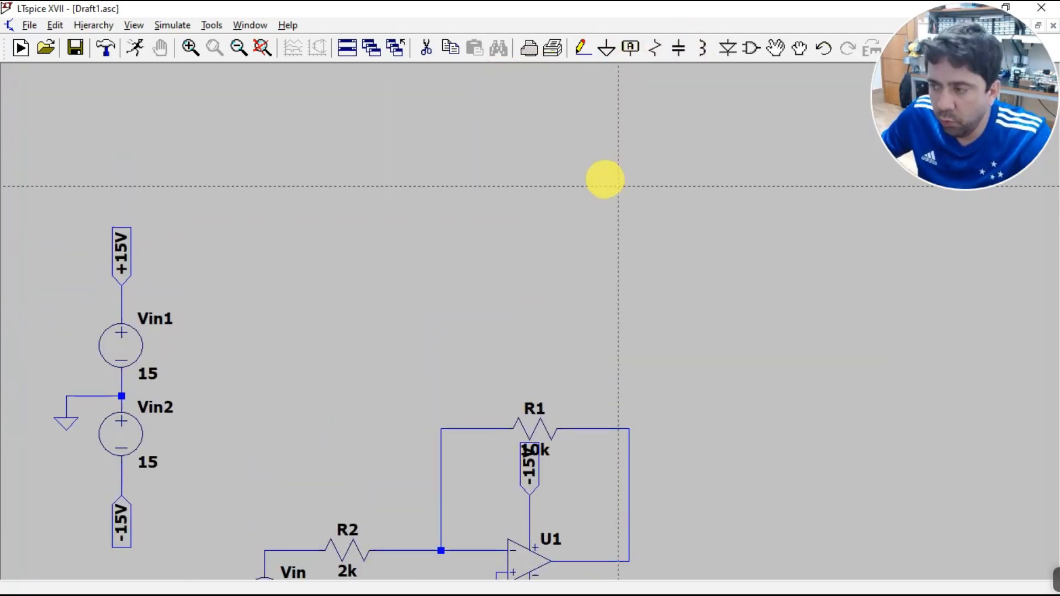
{"action": "scroll", "coordinate": [617, 301], "scroll_direction": "up", "scroll_amount": 1}
{"action": "scroll", "coordinate": [611, 327], "scroll_direction": "down", "scroll_amount": 5}
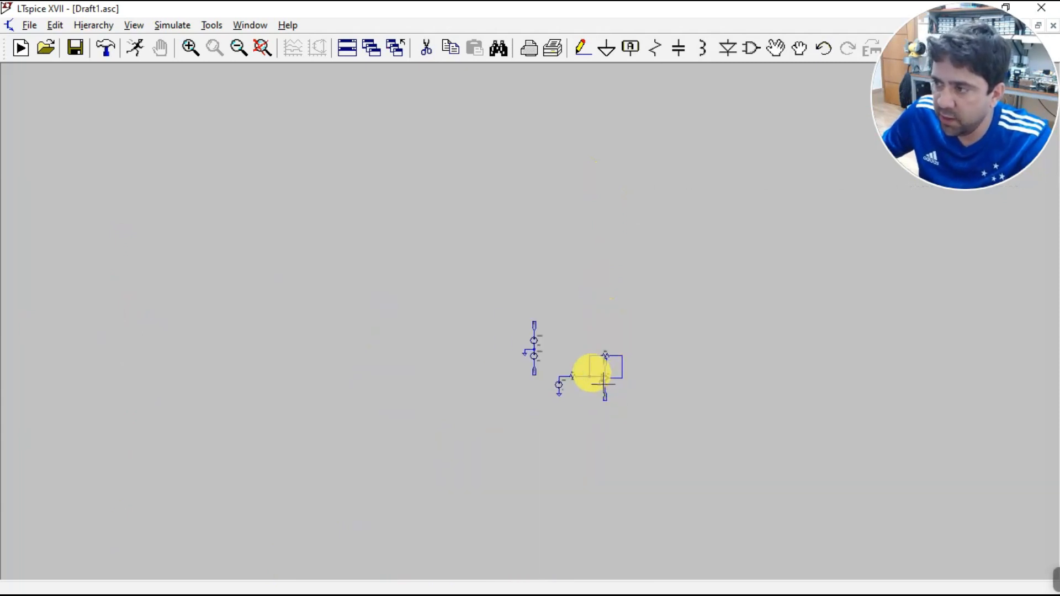
{"action": "scroll", "coordinate": [603, 384], "scroll_direction": "up", "scroll_amount": 5}
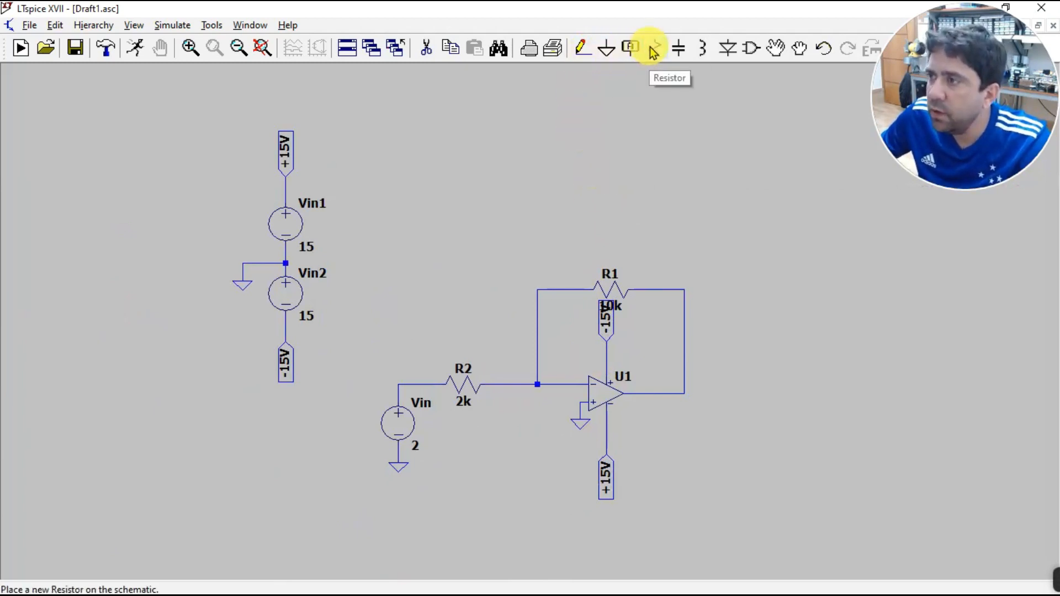
{"action": "left_click", "coordinate": [776, 48]}
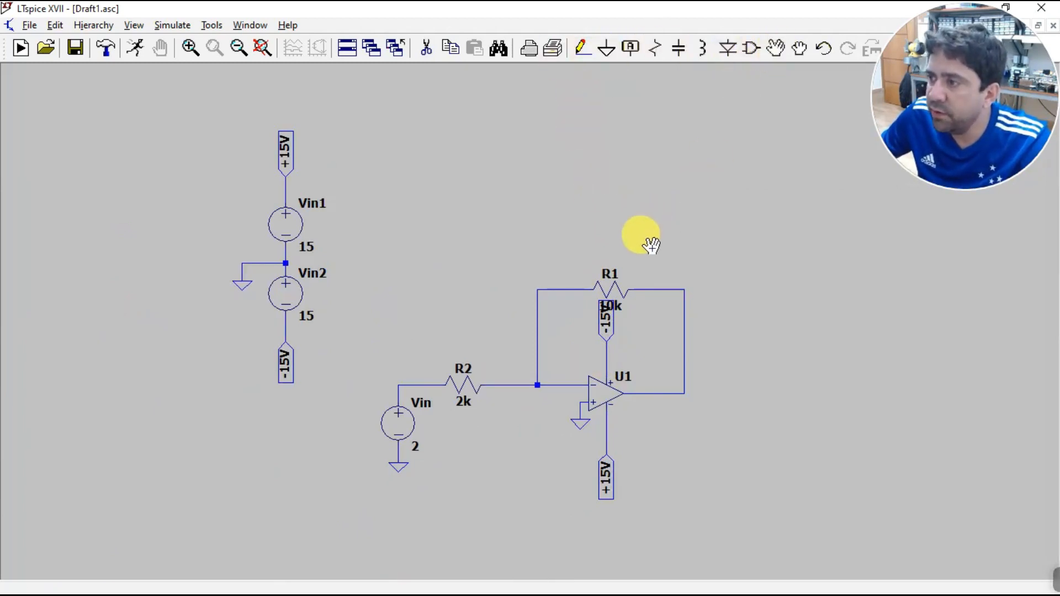
{"action": "left_click", "coordinate": [607, 287]}
{"action": "left_click", "coordinate": [604, 246]}
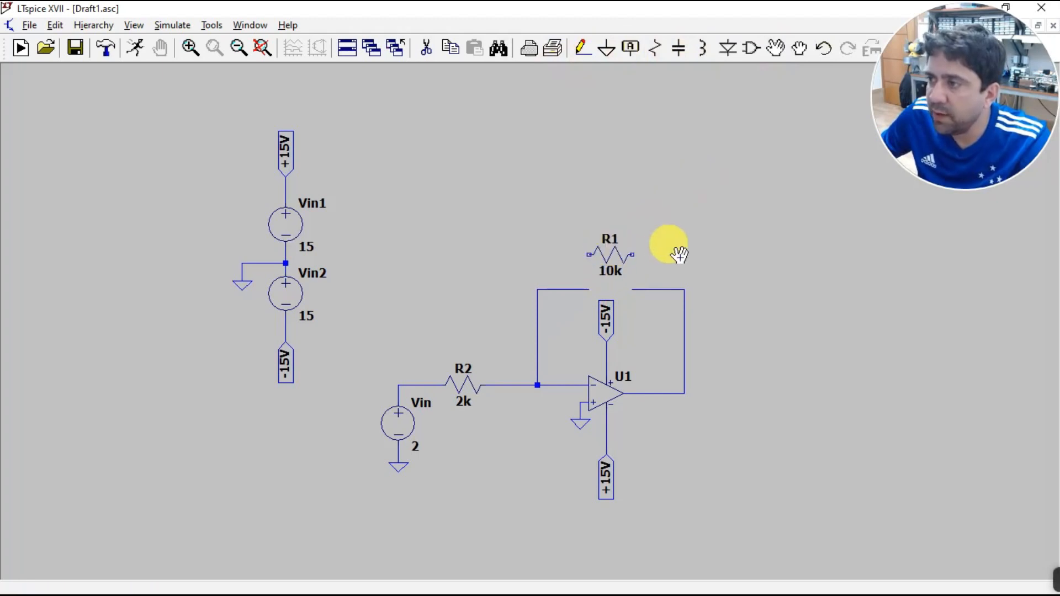
Delete the two leftover horizontal feedback wire segments beneath R1, keeping the vertical ones
{"action": "left_click", "coordinate": [427, 49]}
{"action": "left_click", "coordinate": [558, 289]}
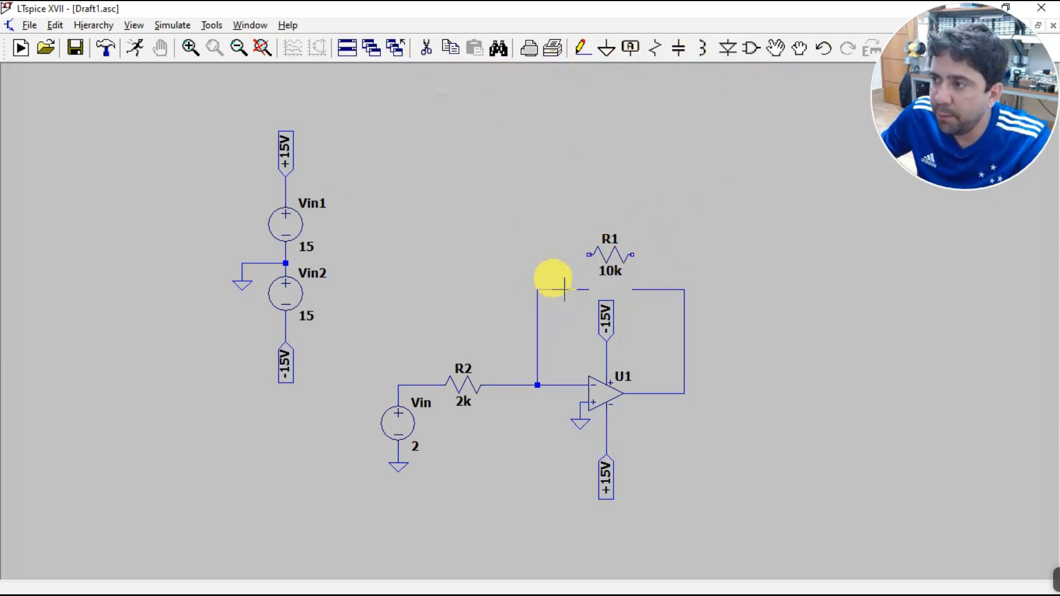
{"action": "left_click", "coordinate": [673, 292]}
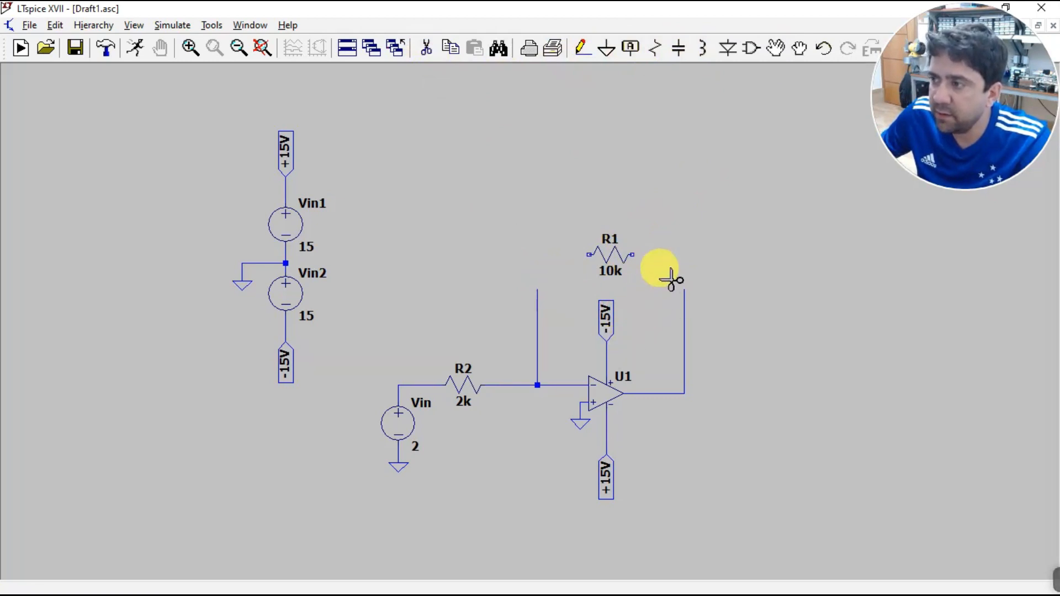
Wire both ends of resistor R1 to the vertical feedback wires, closing the loop between U1's inverting input and output
{"action": "left_click", "coordinate": [581, 48]}
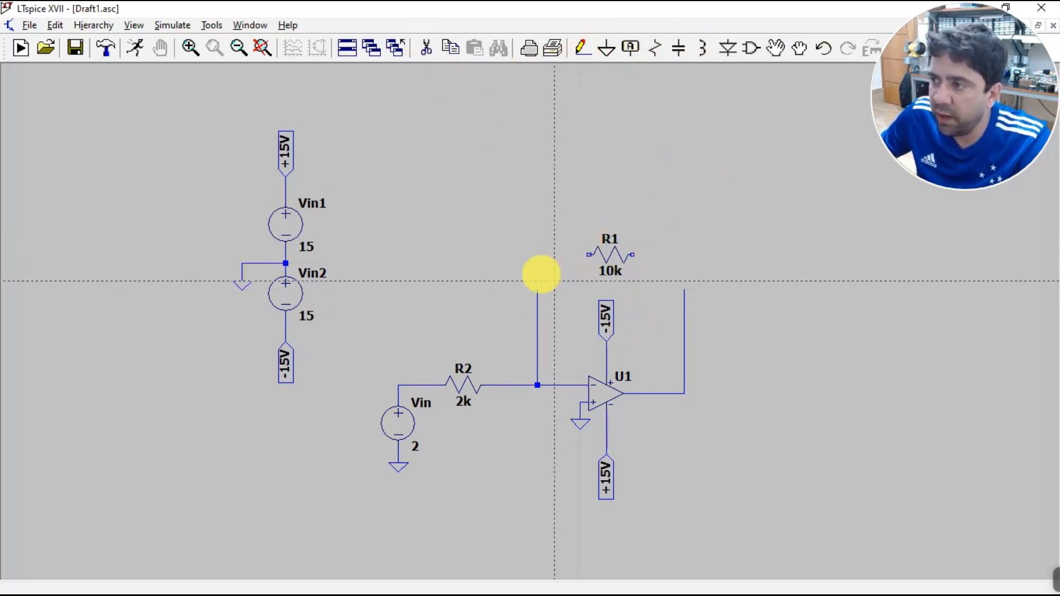
{"action": "left_click", "coordinate": [537, 289]}
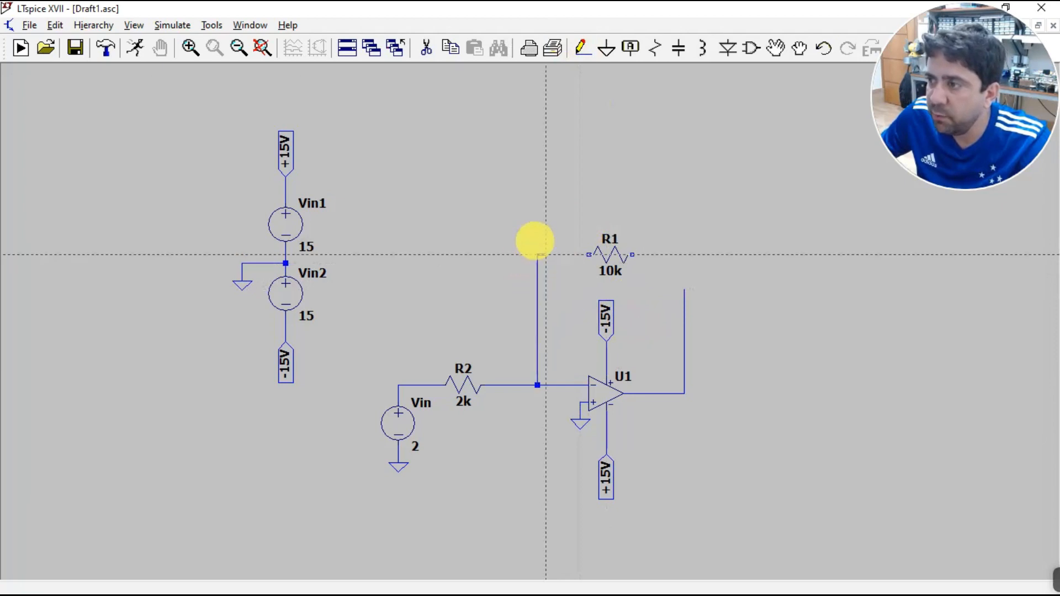
{"action": "left_click", "coordinate": [589, 255]}
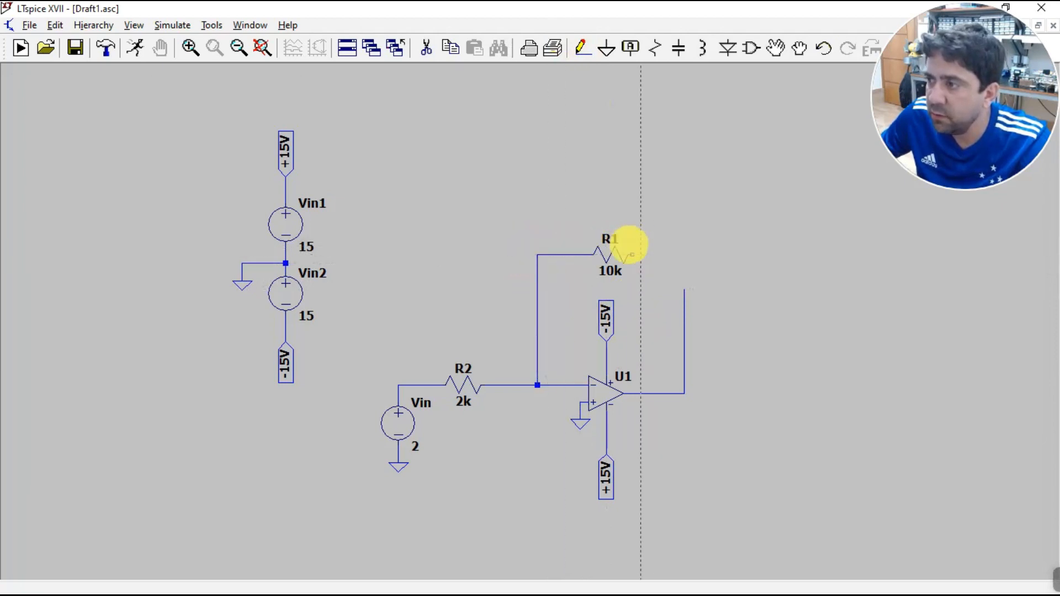
{"action": "left_click", "coordinate": [633, 254]}
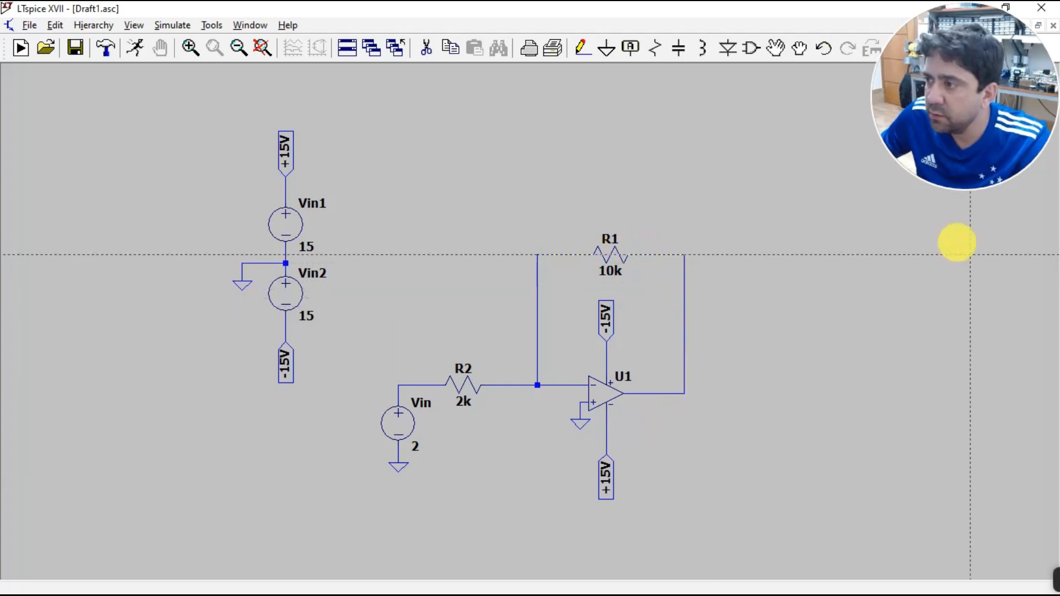
{"action": "left_click", "coordinate": [624, 393]}
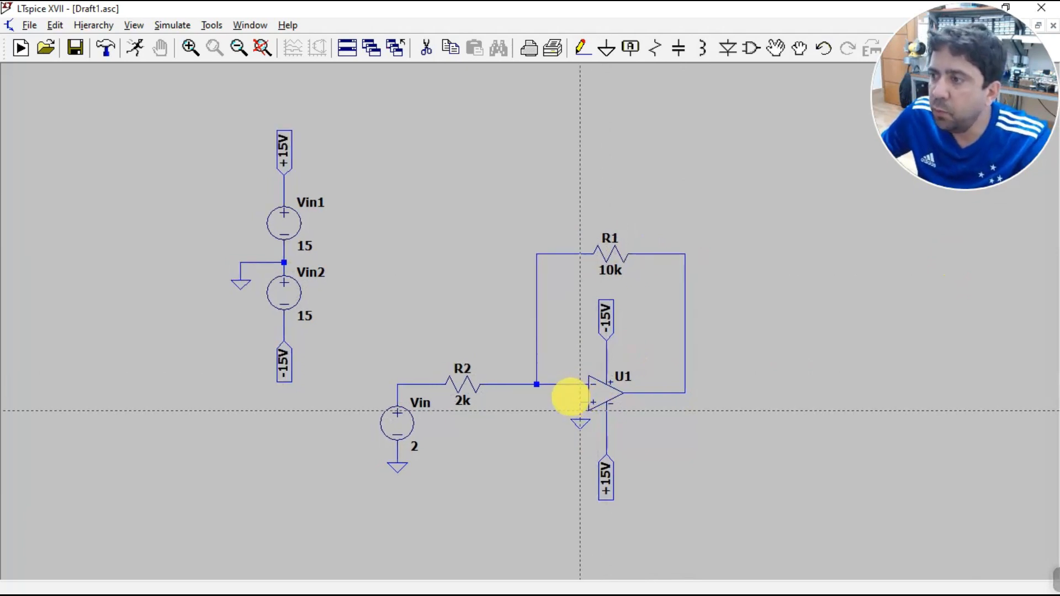
Place a net label named Vout with port type Output beside the feedback loop, level with U1's output
{"action": "scroll", "coordinate": [526, 422], "scroll_direction": "down", "scroll_amount": 2}
{"action": "scroll", "coordinate": [526, 423], "scroll_direction": "up", "scroll_amount": 3}
{"action": "scroll", "coordinate": [525, 422], "scroll_direction": "up", "scroll_amount": 1}
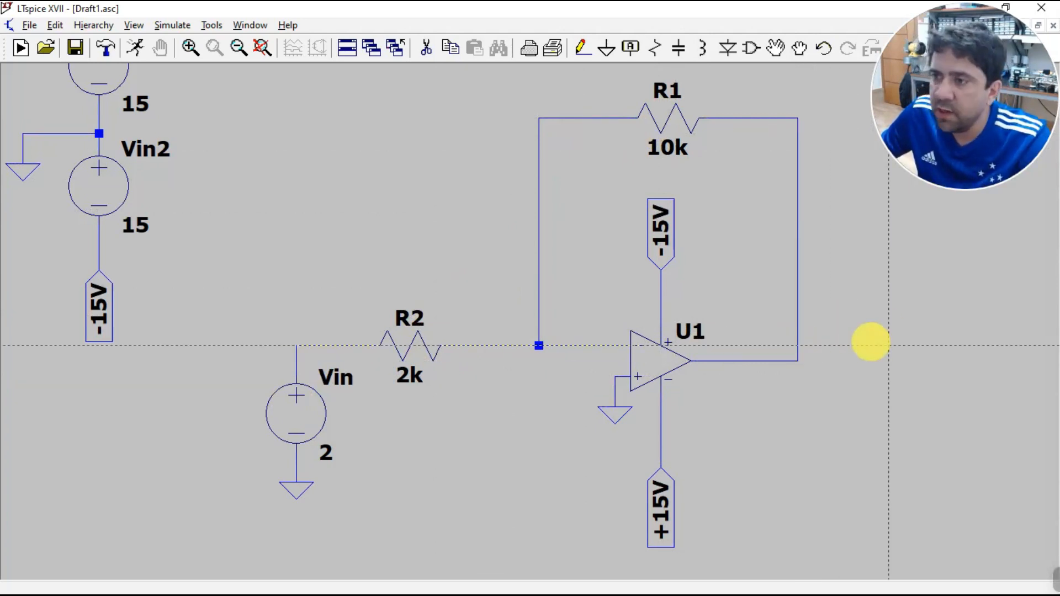
{"action": "left_click", "coordinate": [634, 49]}
{"action": "left_click", "coordinate": [549, 330]}
{"action": "left_click", "coordinate": [556, 361]}
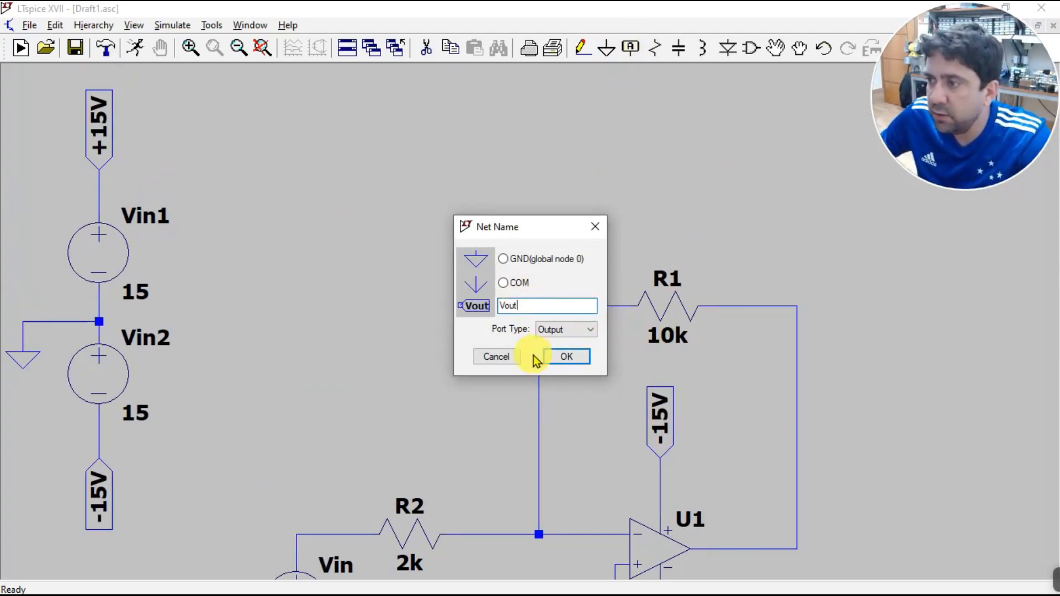
{"action": "left_click", "coordinate": [560, 357]}
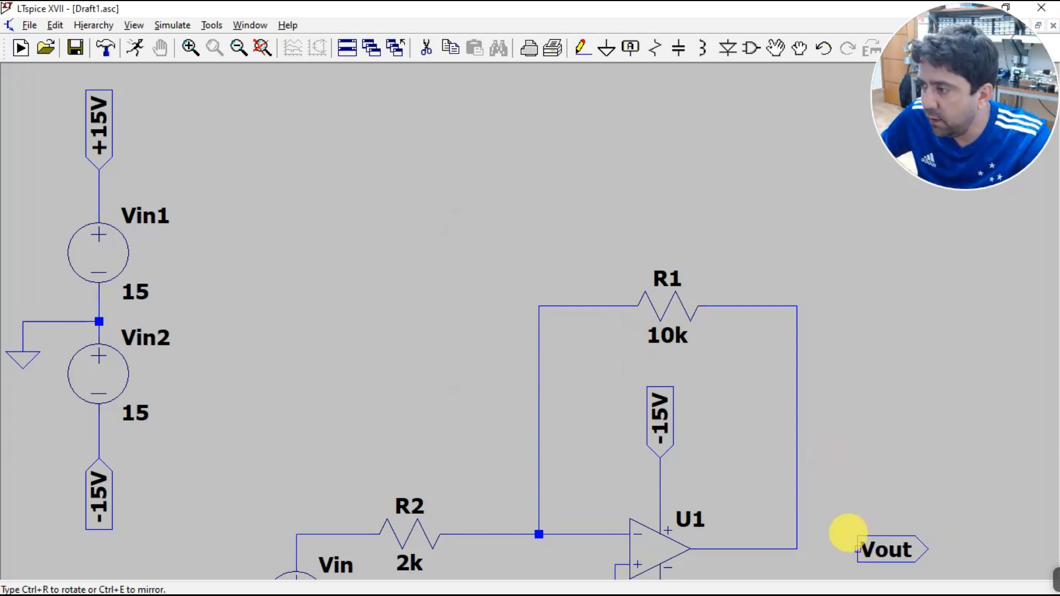
{"action": "left_click", "coordinate": [830, 534]}
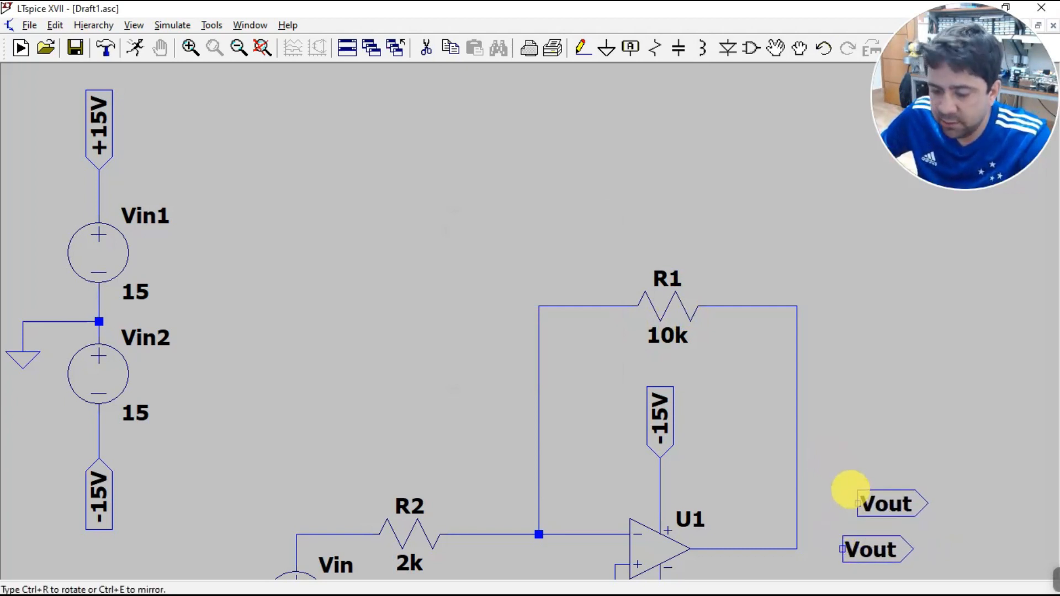
{"action": "key", "text": "Escape"}
Wire the Vout label to the junction of U1's output and the feedback wire
{"action": "left_click", "coordinate": [582, 48]}
{"action": "left_click", "coordinate": [797, 549]}
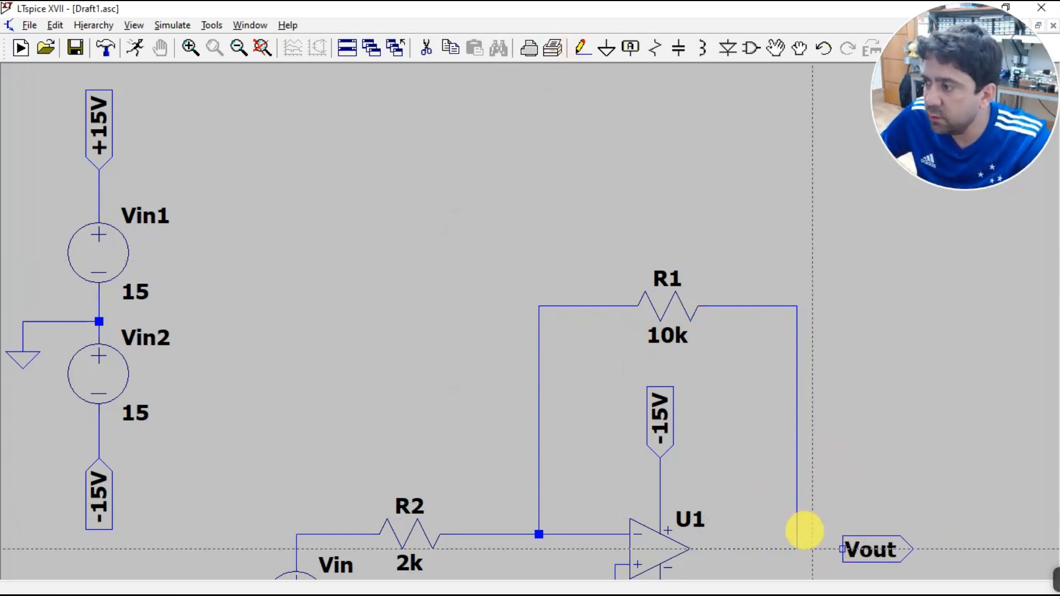
{"action": "left_click", "coordinate": [842, 549]}
{"action": "left_click", "coordinate": [797, 306]}
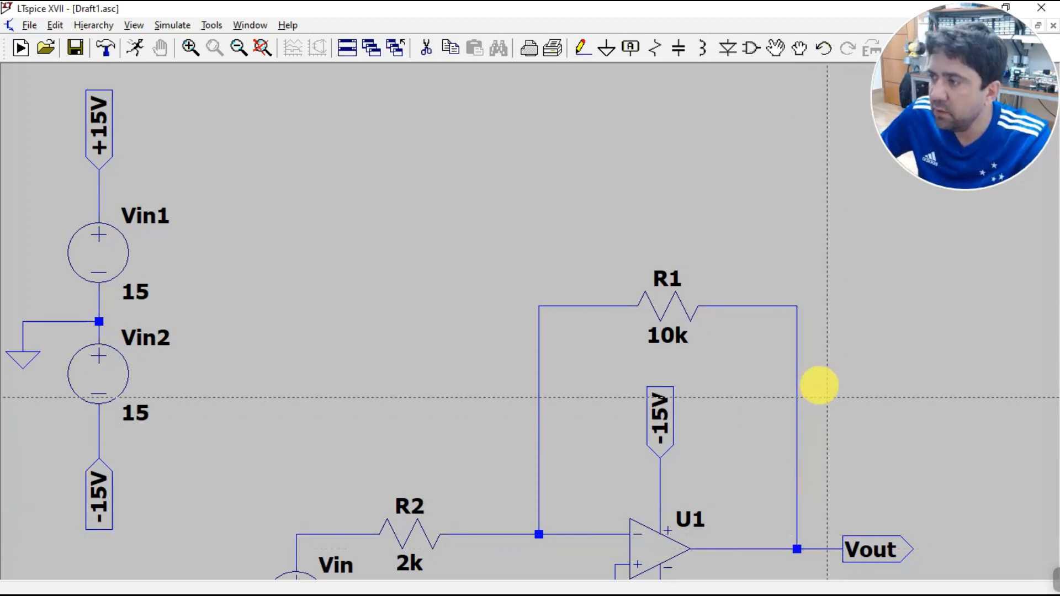
{"action": "scroll", "coordinate": [812, 415], "scroll_direction": "down", "scroll_amount": 3}
{"action": "scroll", "coordinate": [724, 454], "scroll_direction": "up", "scroll_amount": 3}
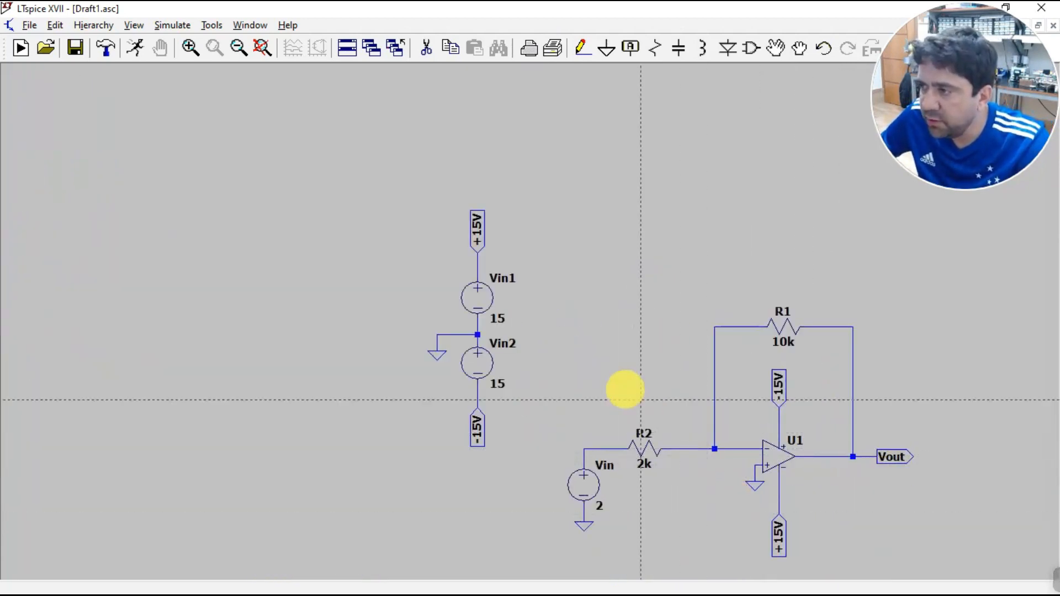
{"action": "scroll", "coordinate": [670, 386], "scroll_direction": "up", "scroll_amount": 1}
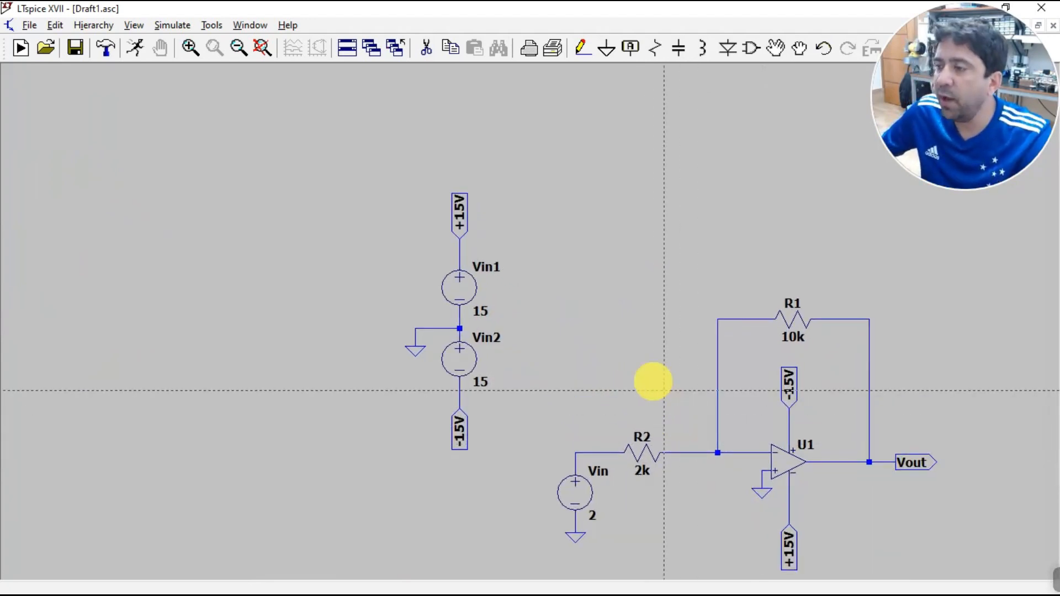
{"action": "key", "text": "Escape"}
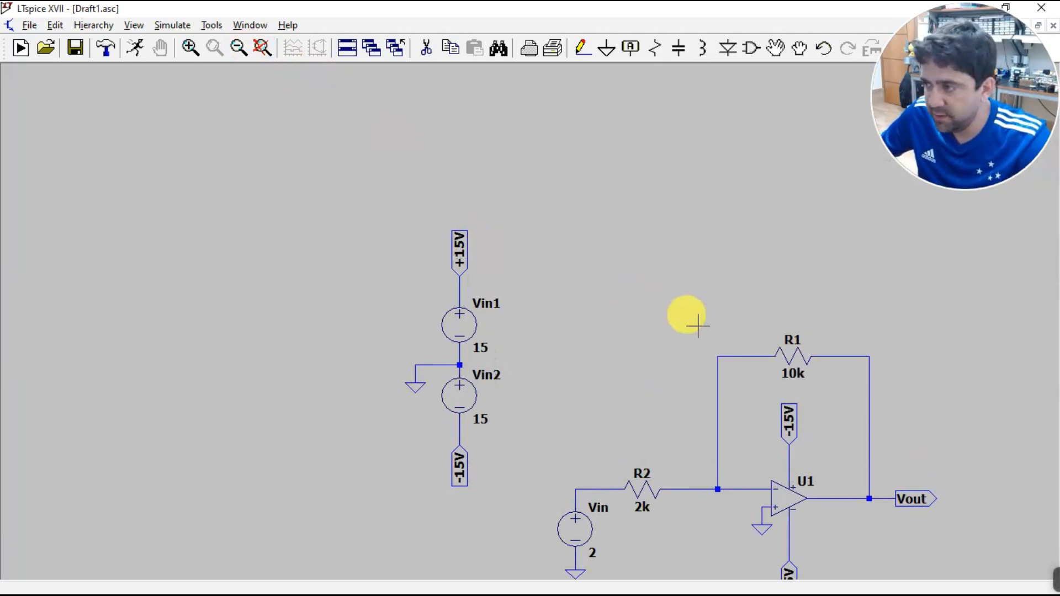
Run a transient simulation with a stop time of 1 and data saving starting at 0
{"action": "scroll", "coordinate": [717, 398], "scroll_direction": "up", "scroll_amount": 3}
{"action": "scroll", "coordinate": [734, 442], "scroll_direction": "down", "scroll_amount": 6}
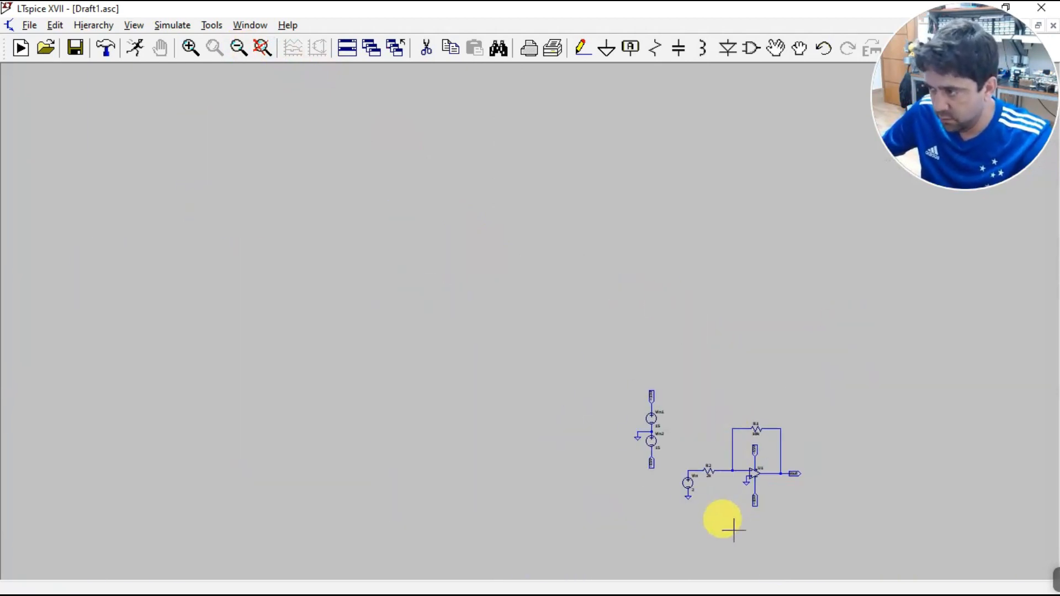
{"action": "scroll", "coordinate": [733, 530], "scroll_direction": "up", "scroll_amount": 5}
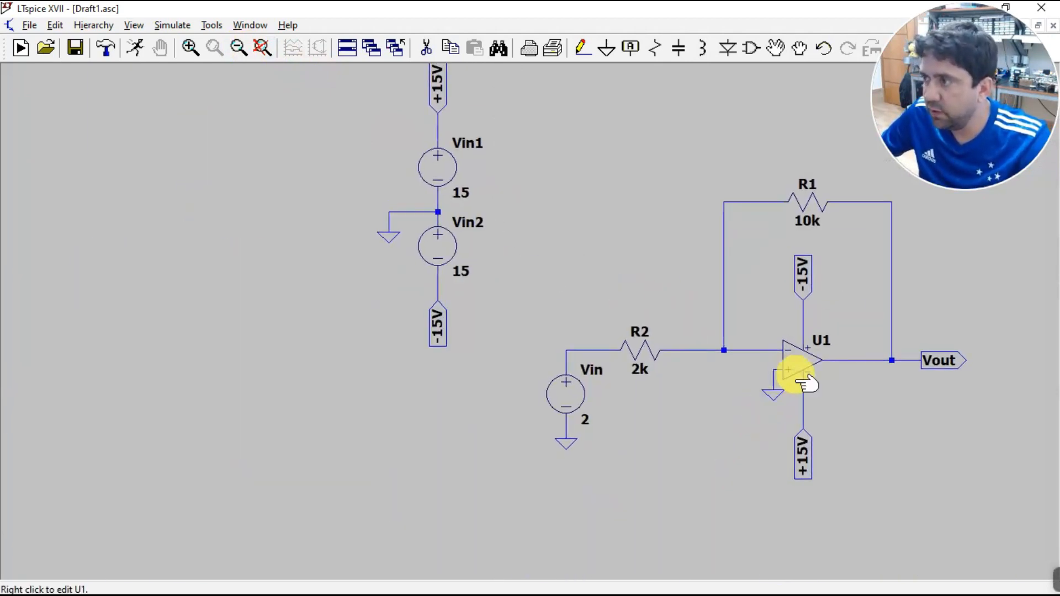
{"action": "scroll", "coordinate": [823, 232], "scroll_direction": "down", "scroll_amount": 2}
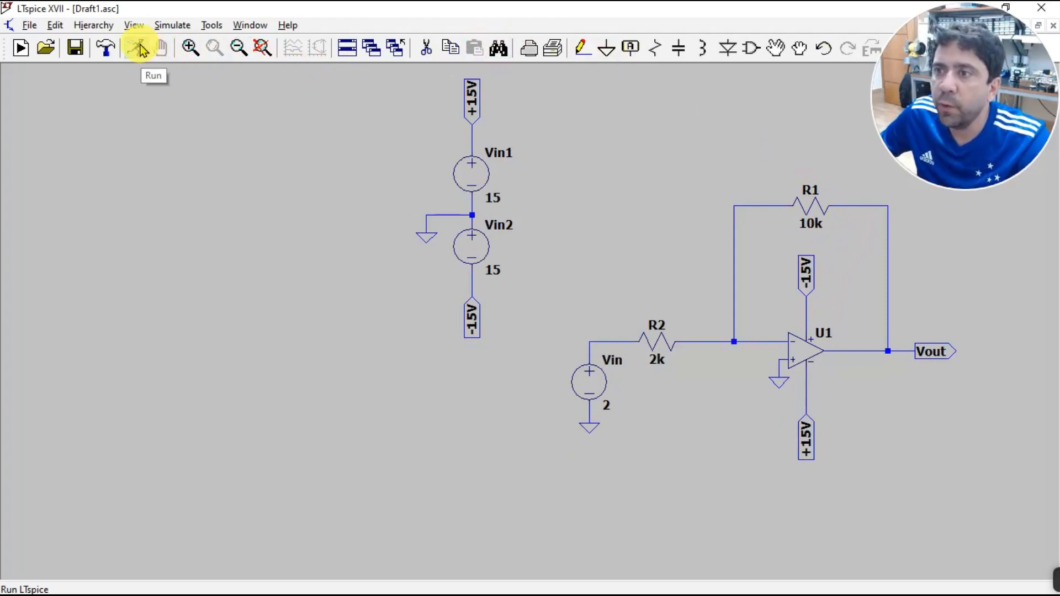
{"action": "left_click", "coordinate": [141, 49]}
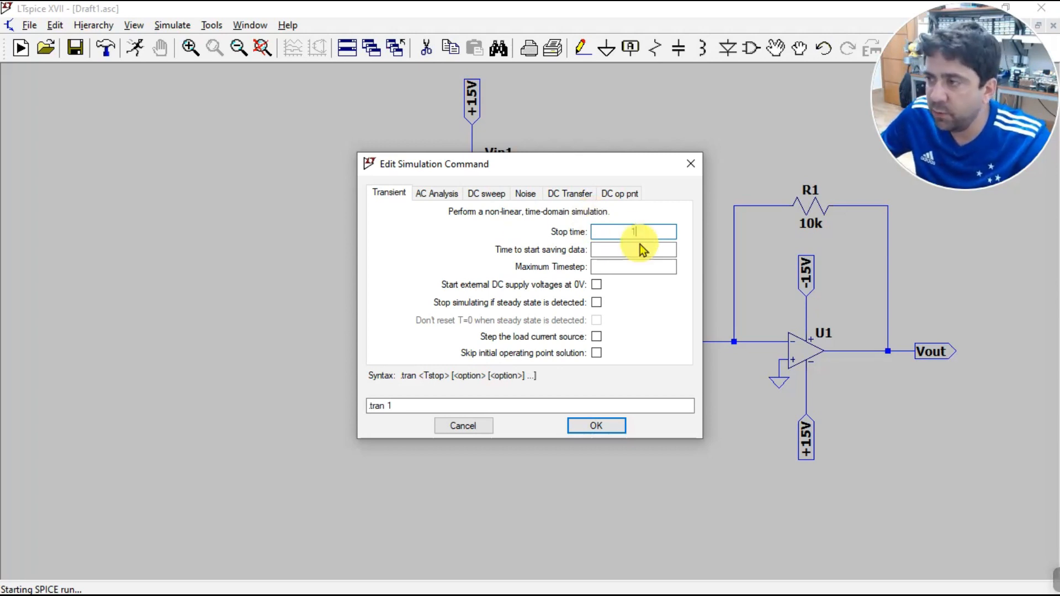
{"action": "type", "text": "0"}
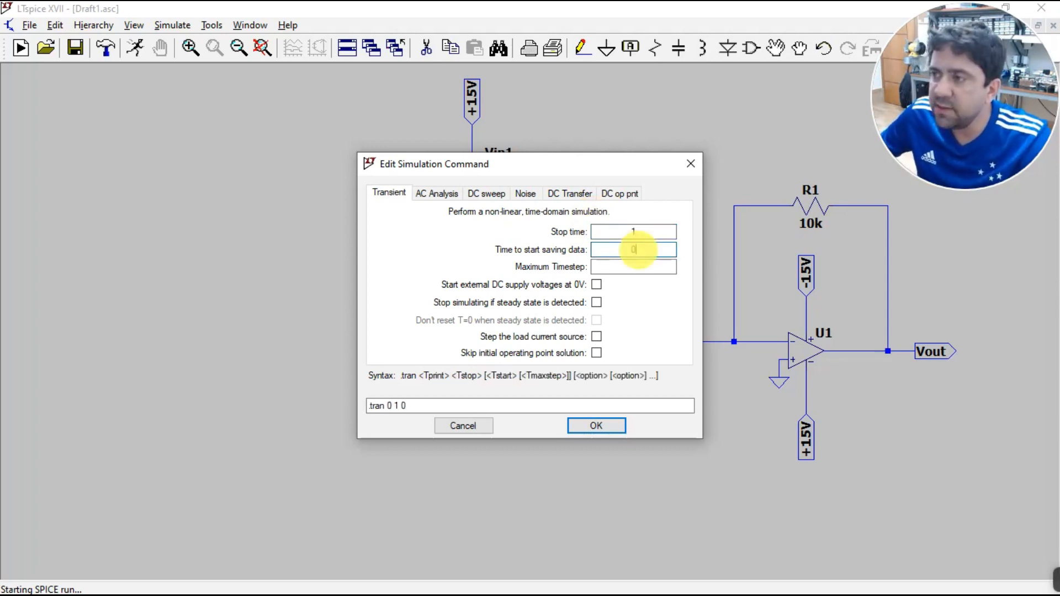
{"action": "left_click", "coordinate": [599, 428]}
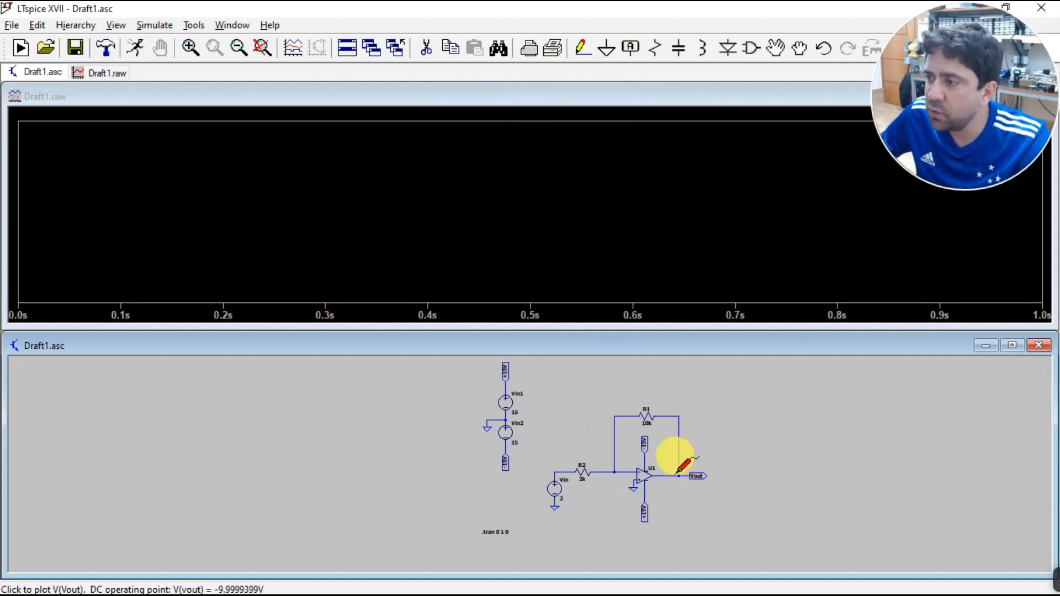
Plot the input voltage at the node between source Vin and resistor R2
{"action": "scroll", "coordinate": [649, 461], "scroll_direction": "up", "scroll_amount": 4}
{"action": "scroll", "coordinate": [649, 463], "scroll_direction": "down", "scroll_amount": 3}
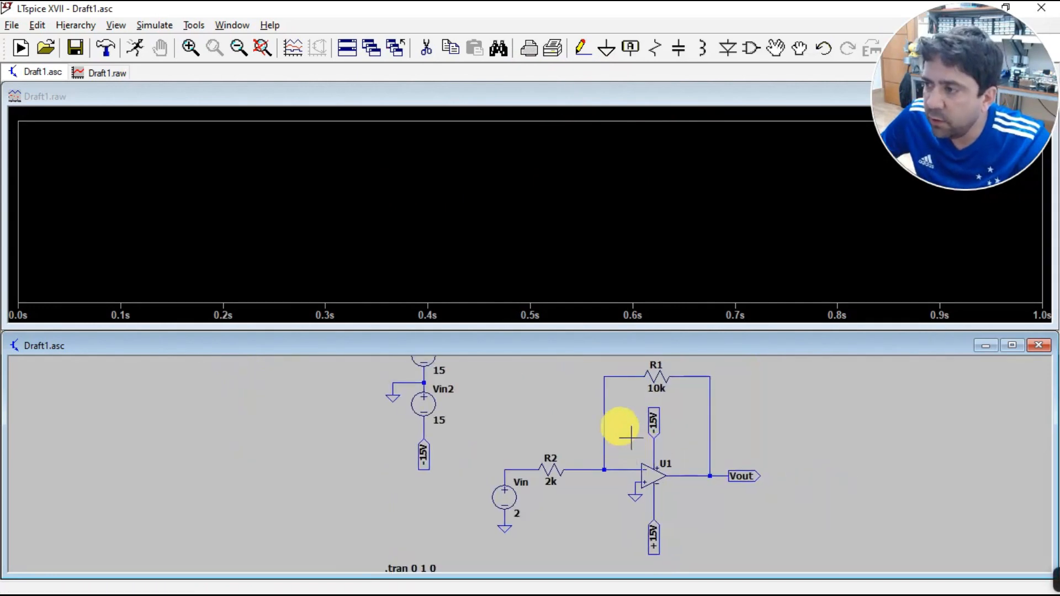
{"action": "scroll", "coordinate": [631, 438], "scroll_direction": "up", "scroll_amount": 1}
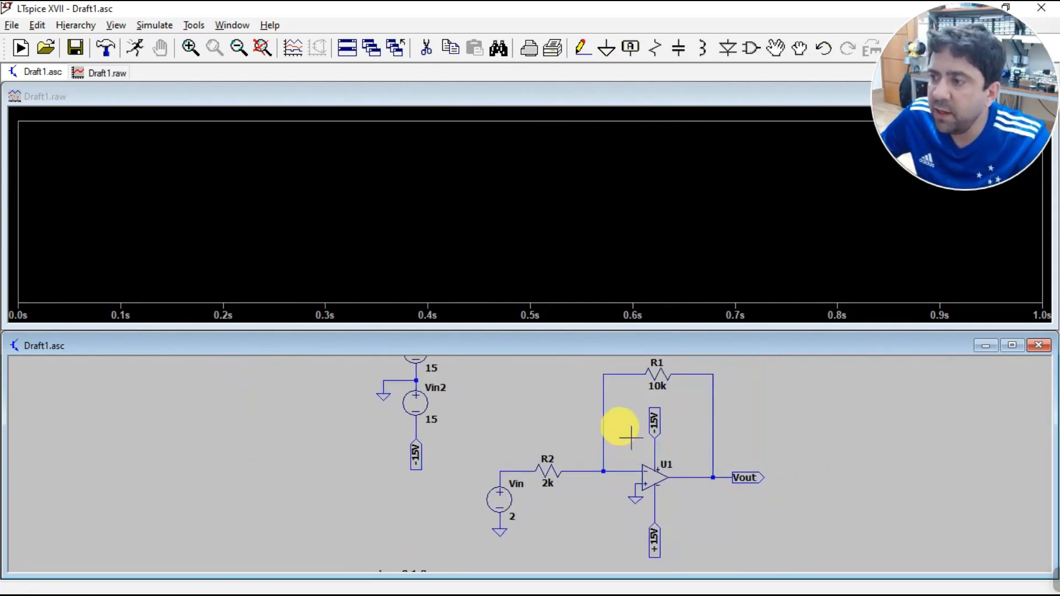
{"action": "left_click", "coordinate": [502, 470]}
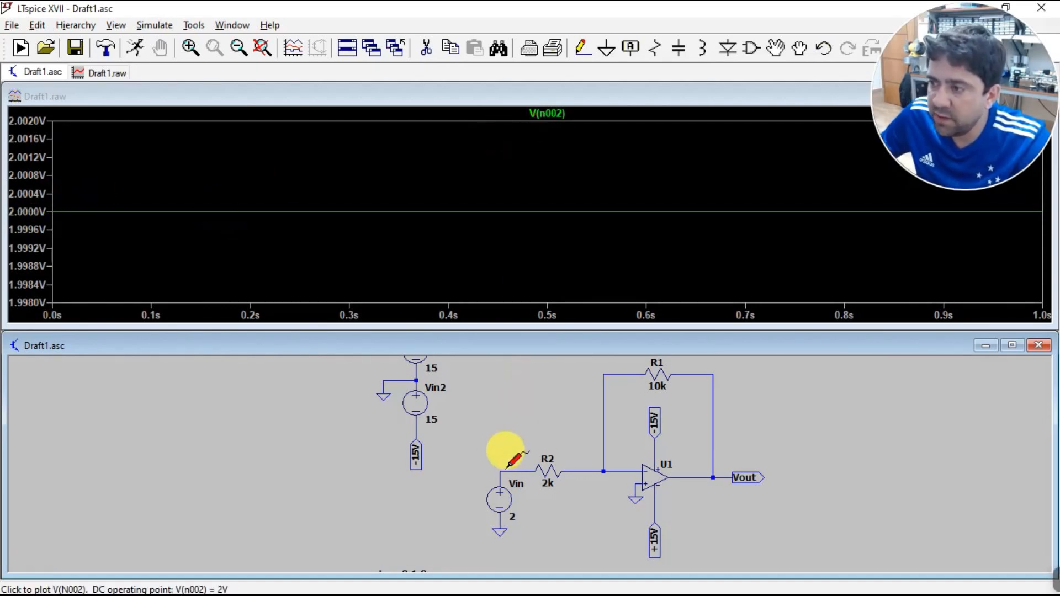
Plot the voltage of the -15V supply node at Vin2, followed by the +15V node above Vin1
{"action": "left_click", "coordinate": [419, 425]}
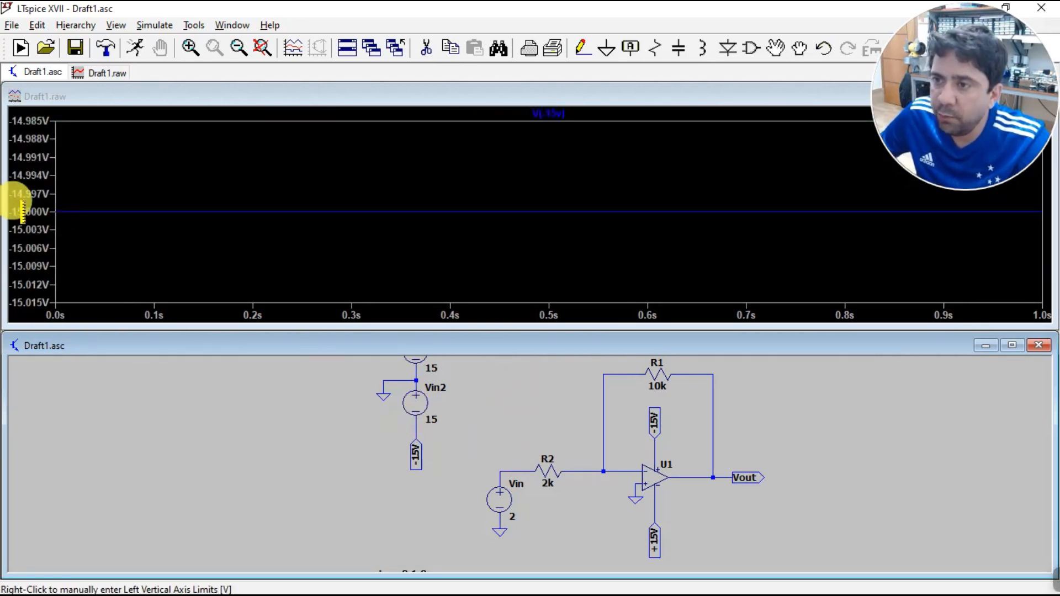
{"action": "scroll", "coordinate": [478, 412], "scroll_direction": "down", "scroll_amount": 3}
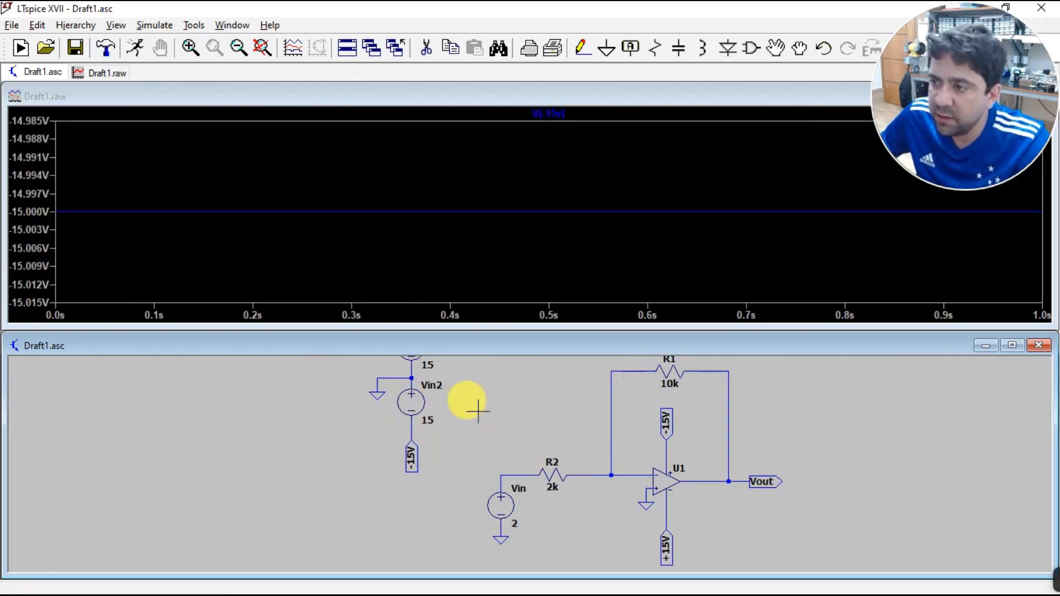
{"action": "scroll", "coordinate": [484, 393], "scroll_direction": "down", "scroll_amount": 5}
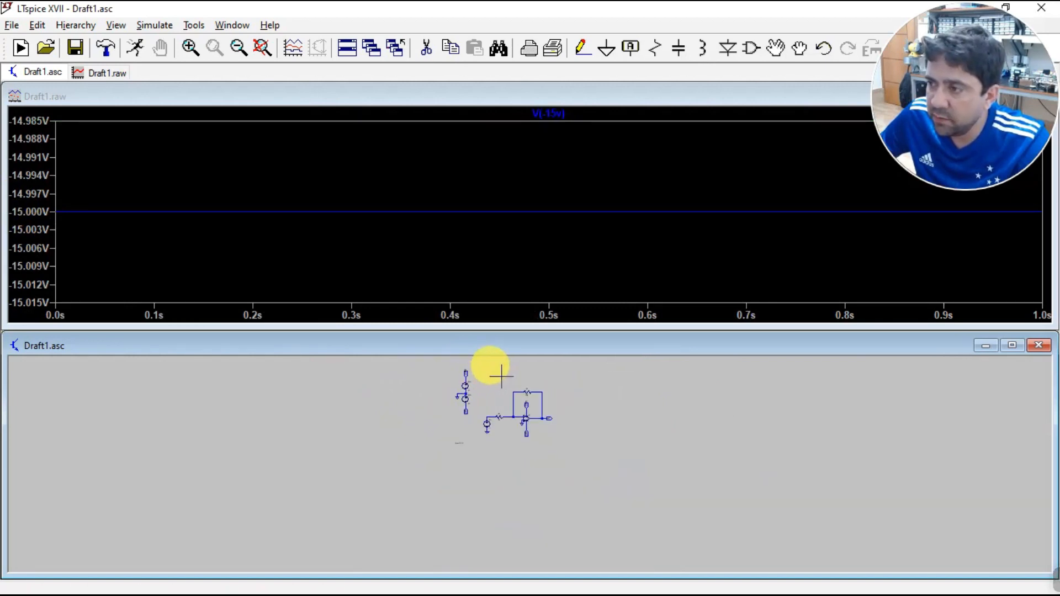
{"action": "scroll", "coordinate": [487, 365], "scroll_direction": "up", "scroll_amount": 4}
{"action": "scroll", "coordinate": [484, 362], "scroll_direction": "up", "scroll_amount": 5}
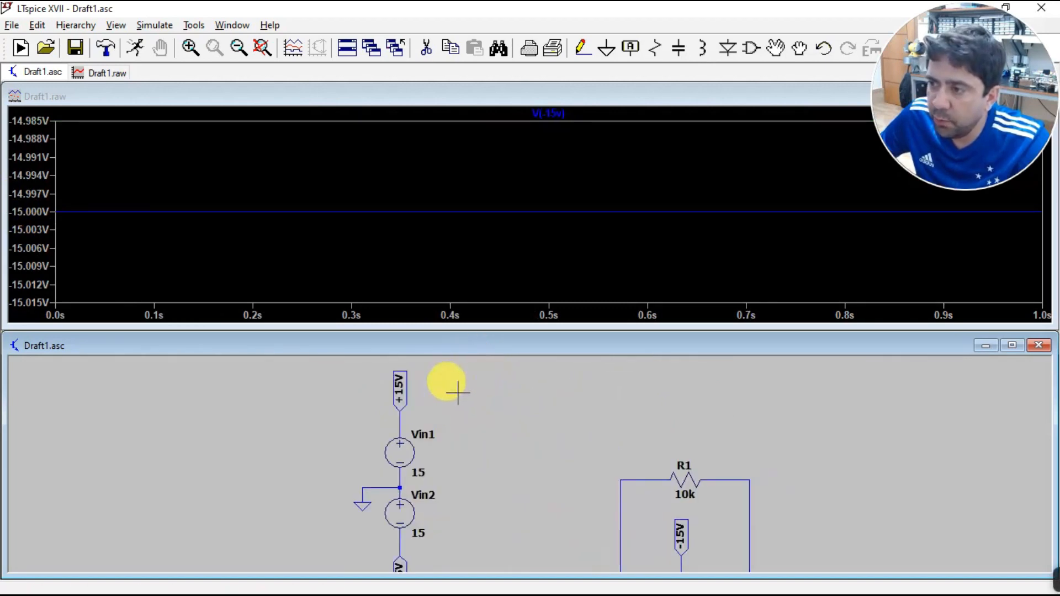
{"action": "left_click", "coordinate": [361, 434]}
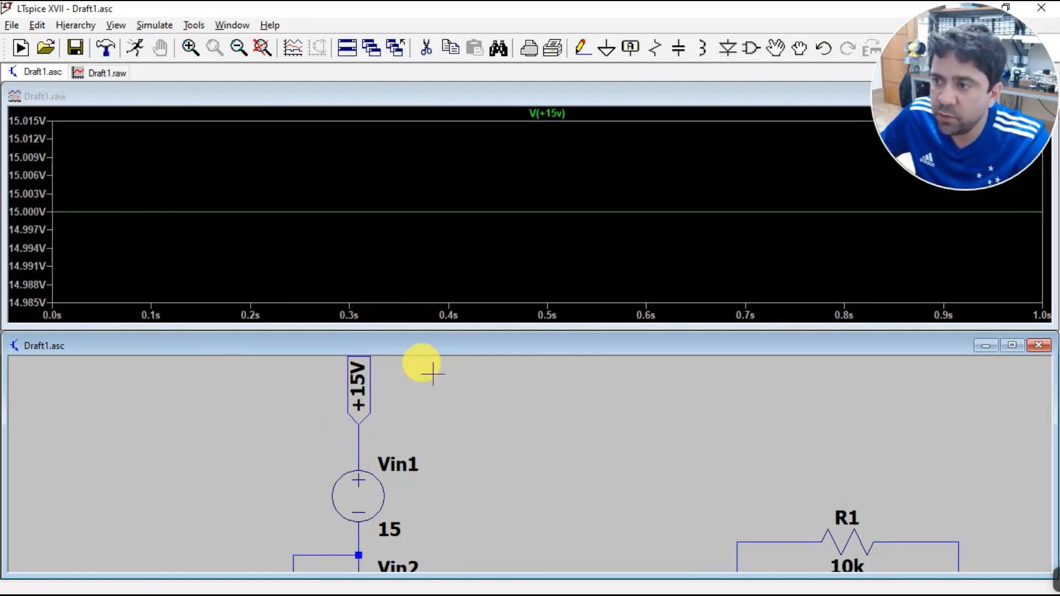
Plot the amplifier's output voltage at the Vout node
{"action": "scroll", "coordinate": [533, 396], "scroll_direction": "down", "scroll_amount": 5}
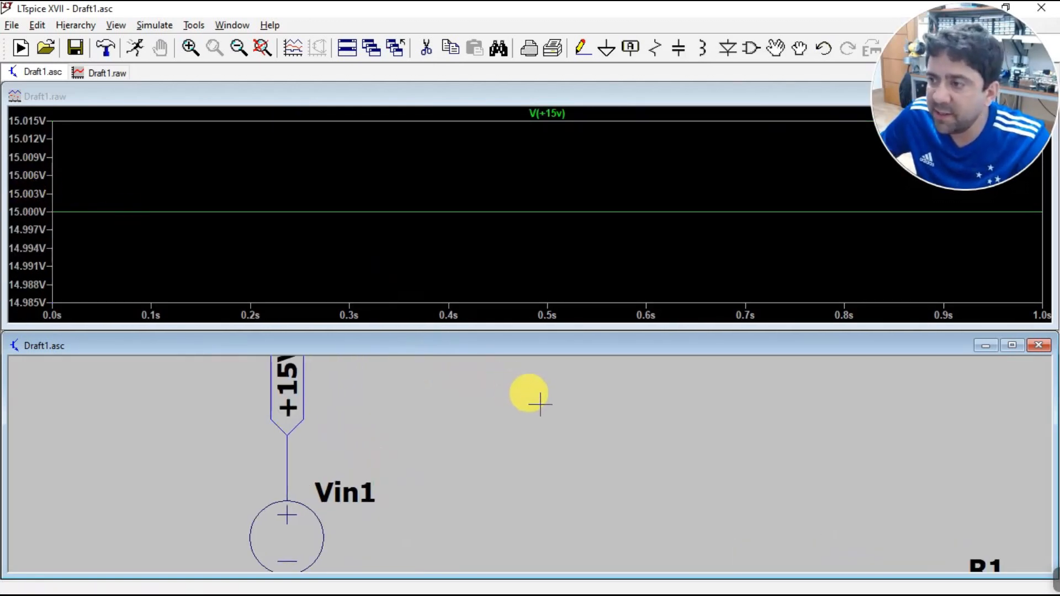
{"action": "scroll", "coordinate": [676, 535], "scroll_direction": "up", "scroll_amount": 5}
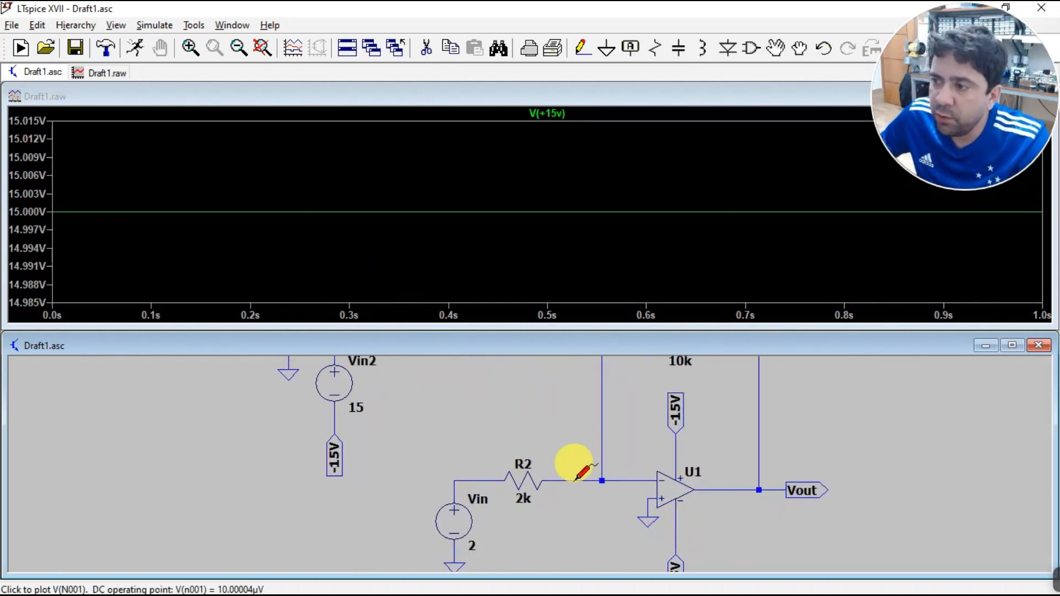
{"action": "left_click", "coordinate": [776, 486]}
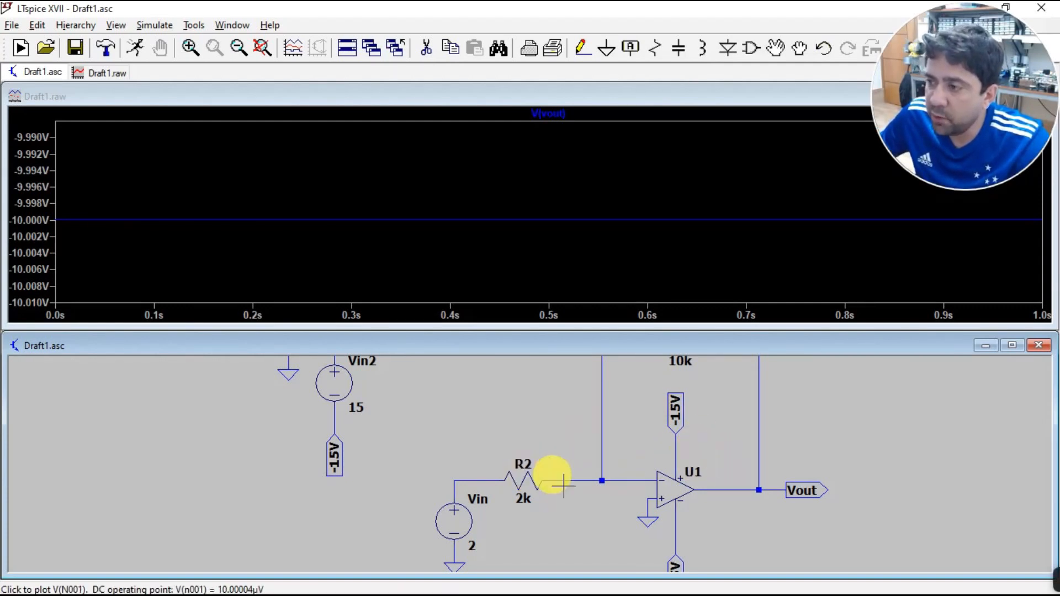
Plot the current through feedback resistor R1, followed by the voltage at U1's inverting-input node
{"action": "scroll", "coordinate": [671, 448], "scroll_direction": "down", "scroll_amount": 2}
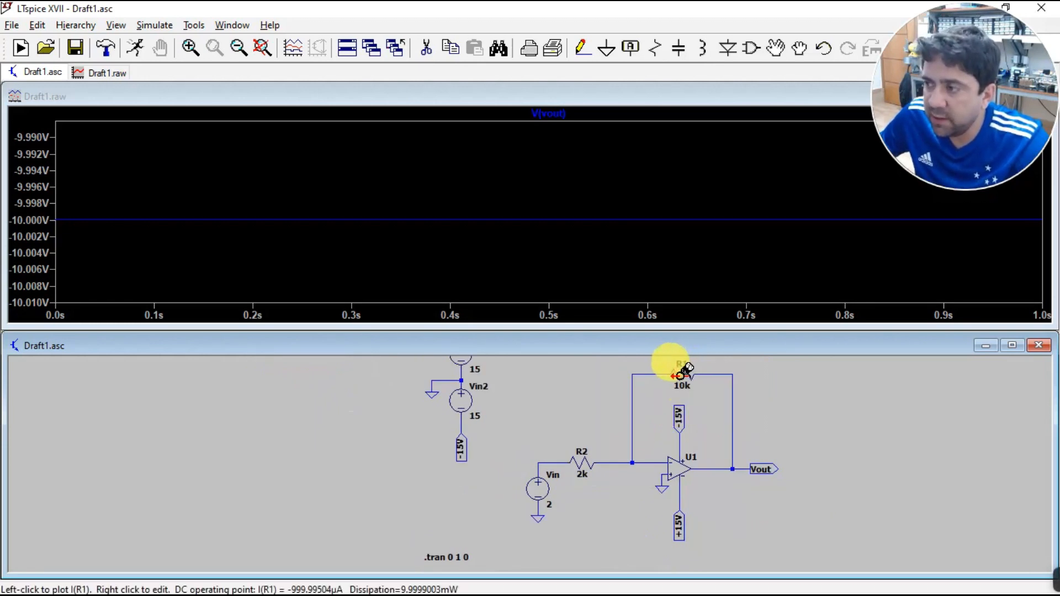
{"action": "left_click", "coordinate": [684, 368]}
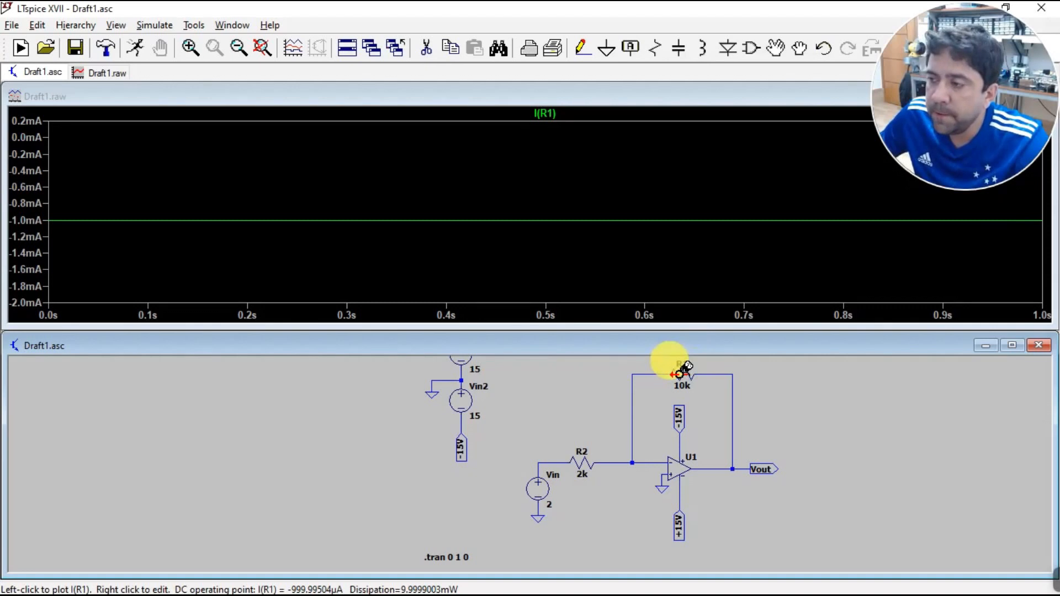
{"action": "scroll", "coordinate": [661, 467], "scroll_direction": "down", "scroll_amount": 1}
{"action": "scroll", "coordinate": [661, 467], "scroll_direction": "up", "scroll_amount": 4}
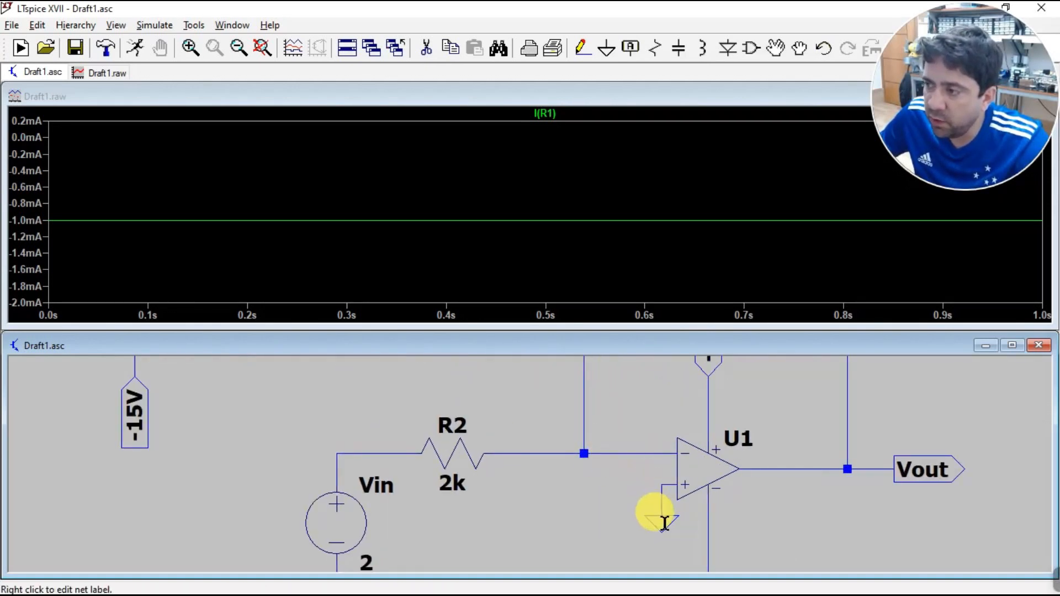
{"action": "left_click", "coordinate": [585, 453]}
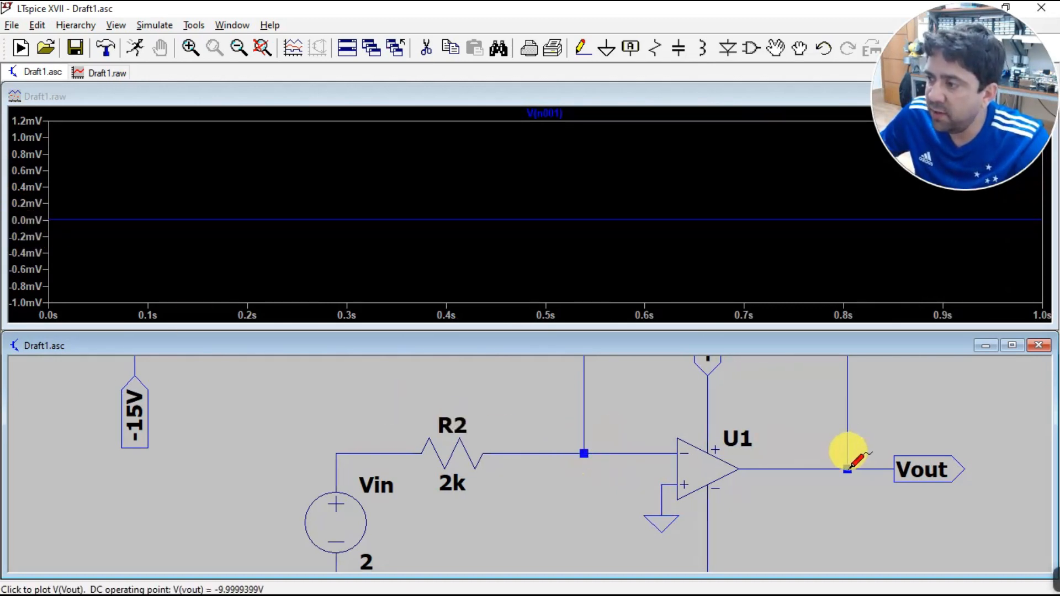
Plot the current through the 10k feedback resistor R1 in place of the inverting-input voltage
{"action": "scroll", "coordinate": [847, 468], "scroll_direction": "down", "scroll_amount": 3}
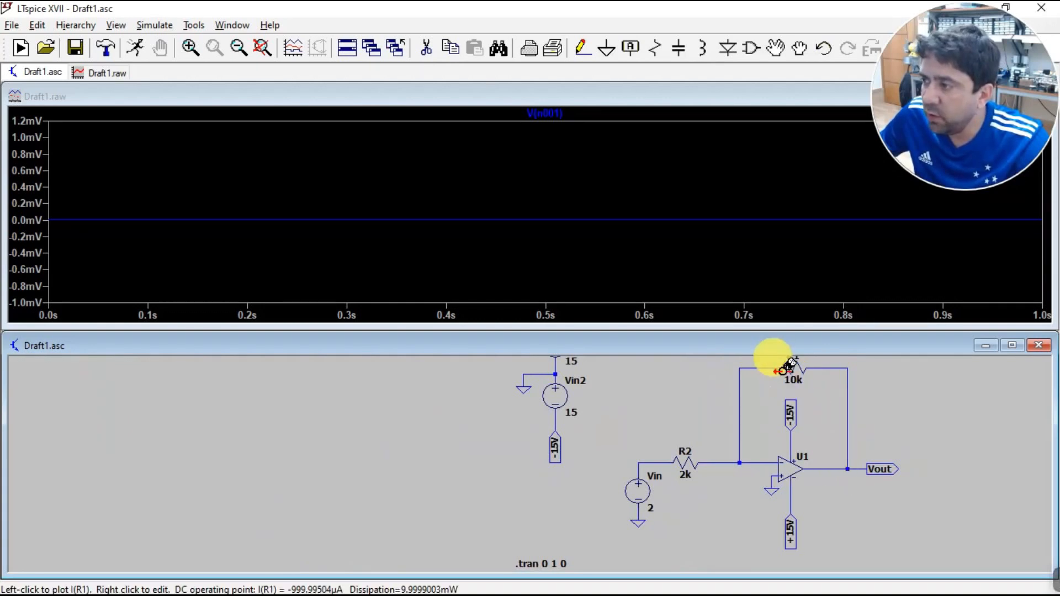
{"action": "scroll", "coordinate": [801, 364], "scroll_direction": "down", "scroll_amount": 1}
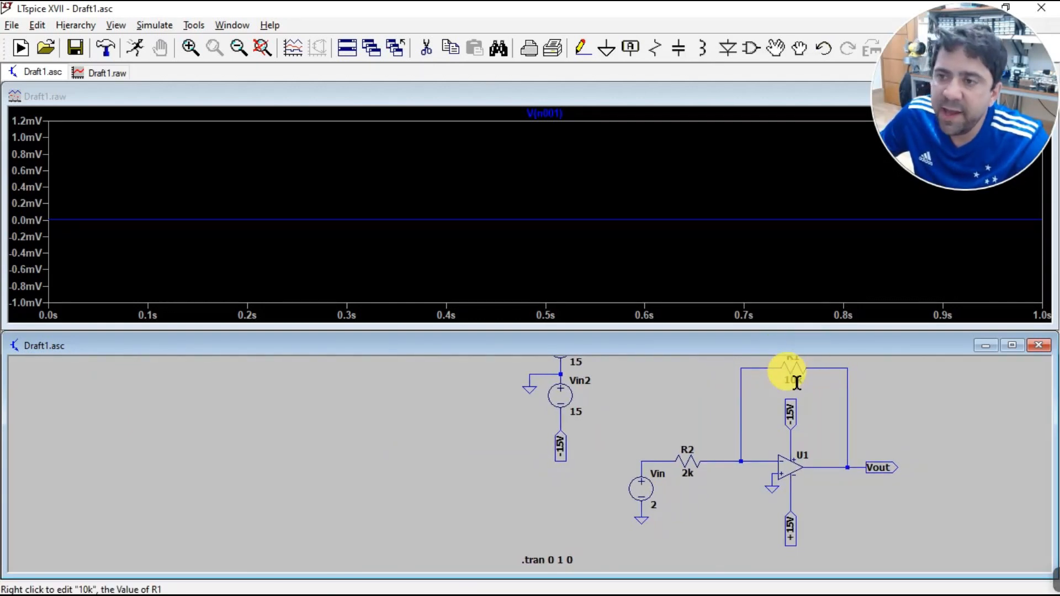
{"action": "scroll", "coordinate": [801, 379], "scroll_direction": "down", "scroll_amount": 1}
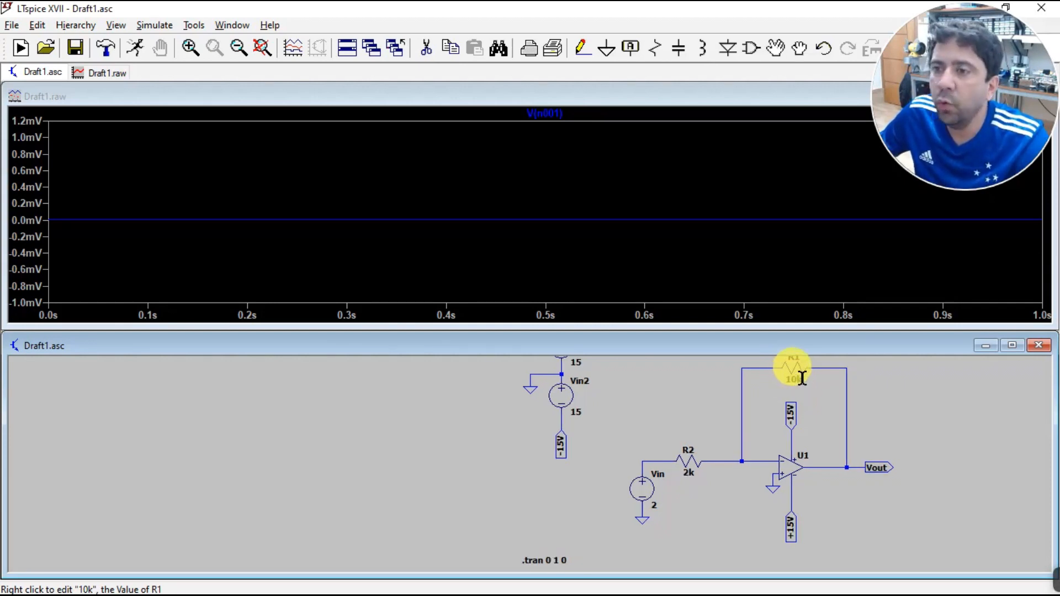
{"action": "left_click", "coordinate": [793, 367]}
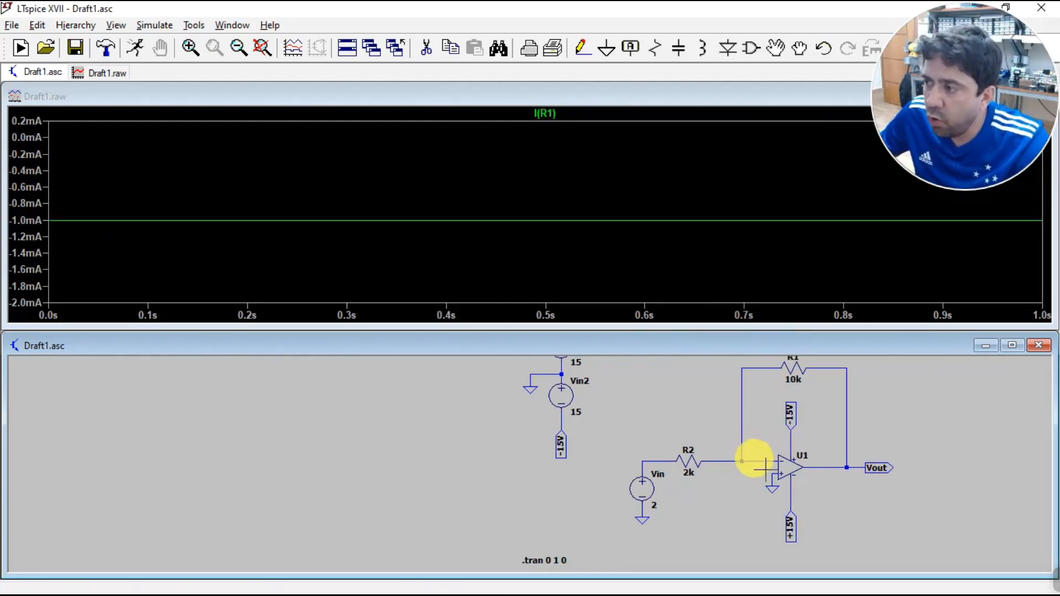
Plot the current through the 2k input resistor R2 in place of the R1 trace
{"action": "scroll", "coordinate": [767, 457], "scroll_direction": "up", "scroll_amount": 3}
{"action": "scroll", "coordinate": [773, 459], "scroll_direction": "up", "scroll_amount": 2}
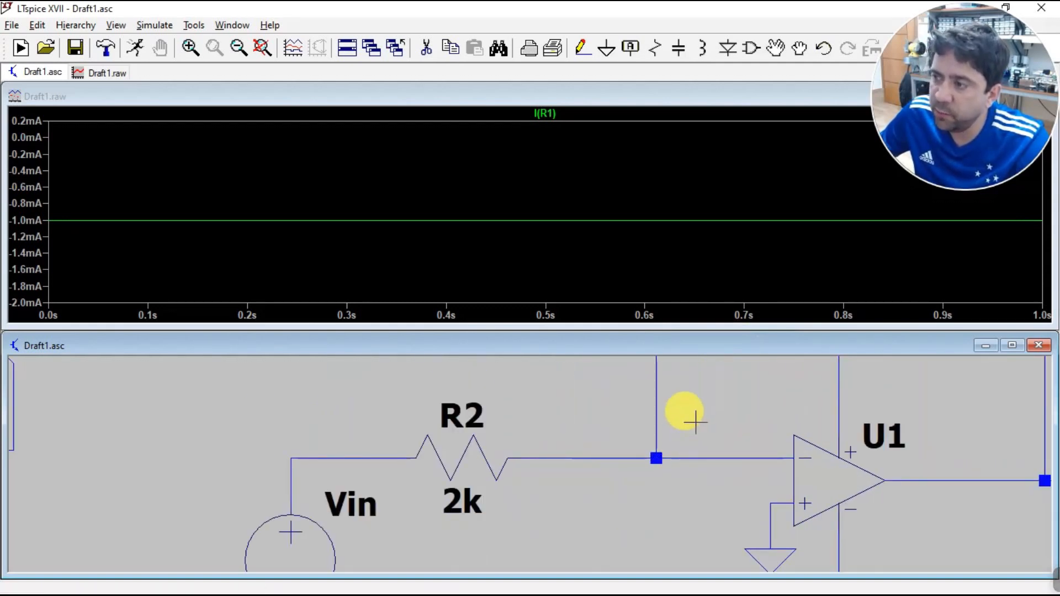
{"action": "scroll", "coordinate": [458, 462], "scroll_direction": "down", "scroll_amount": 5}
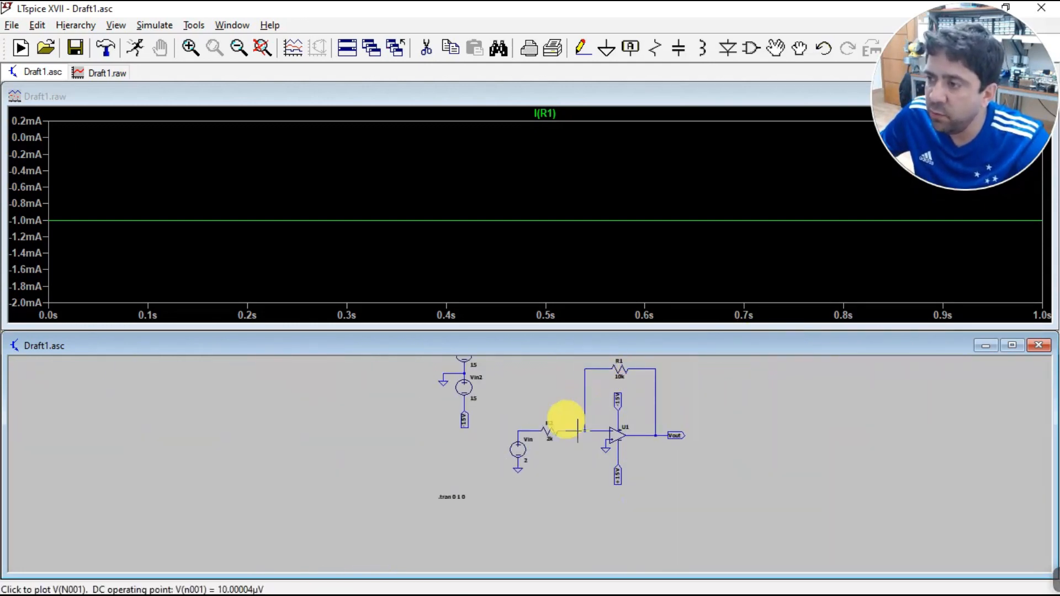
{"action": "scroll", "coordinate": [555, 428], "scroll_direction": "up", "scroll_amount": 3}
{"action": "scroll", "coordinate": [558, 428], "scroll_direction": "up", "scroll_amount": 2}
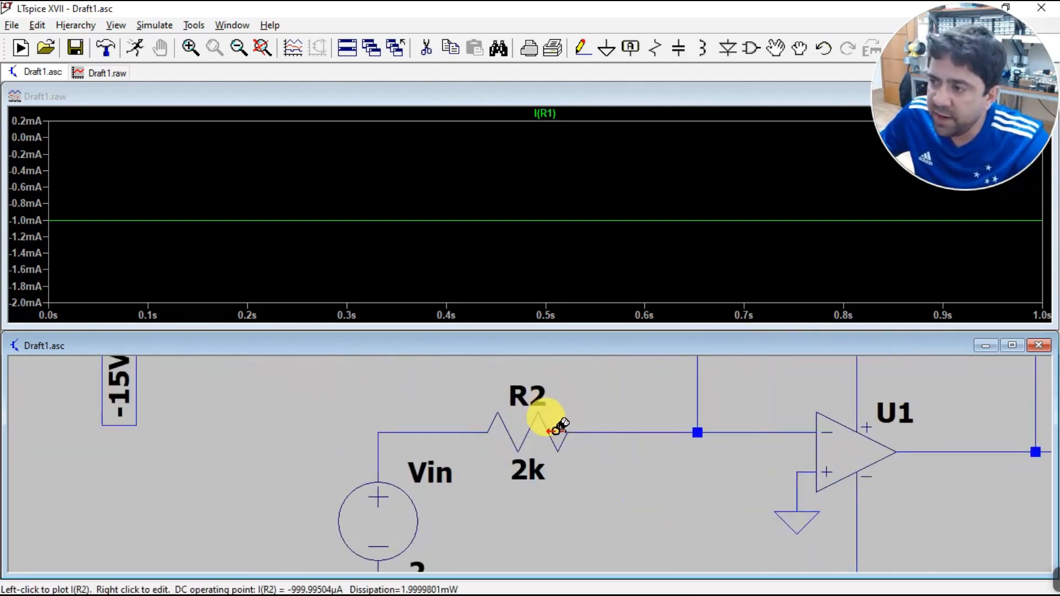
{"action": "left_click", "coordinate": [509, 421]}
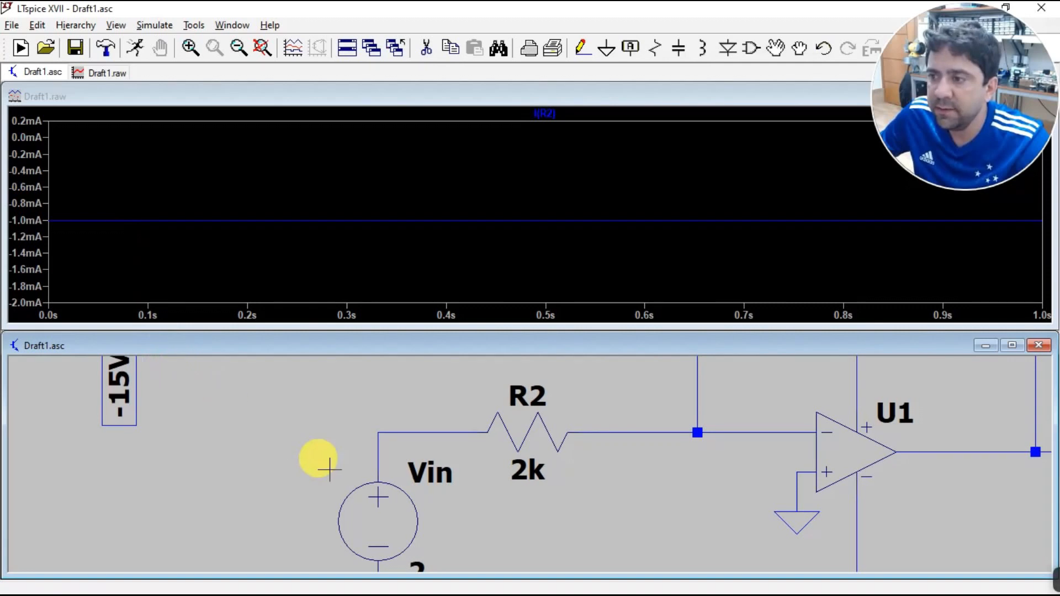
{"action": "scroll", "coordinate": [466, 461], "scroll_direction": "down", "scroll_amount": 3}
{"action": "scroll", "coordinate": [474, 471], "scroll_direction": "down", "scroll_amount": 1}
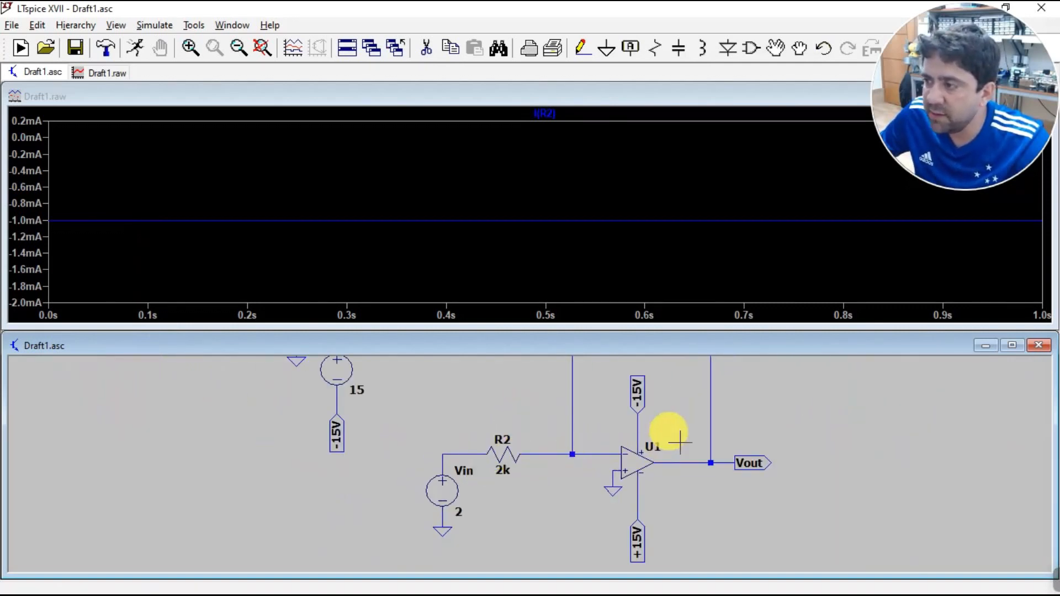
{"action": "scroll", "coordinate": [641, 464], "scroll_direction": "up", "scroll_amount": 3}
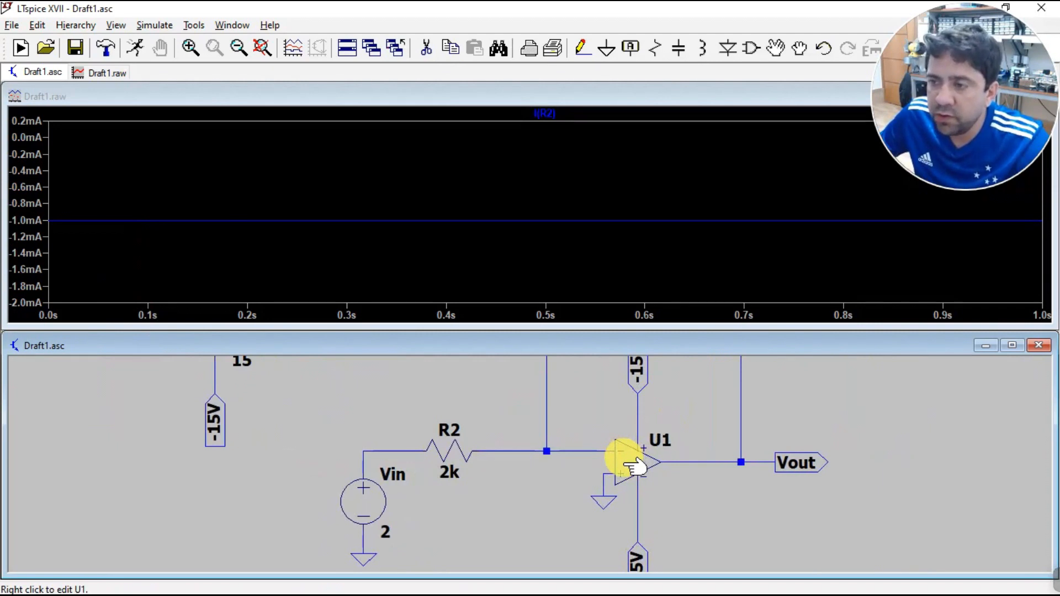
{"action": "scroll", "coordinate": [635, 467], "scroll_direction": "down", "scroll_amount": 3}
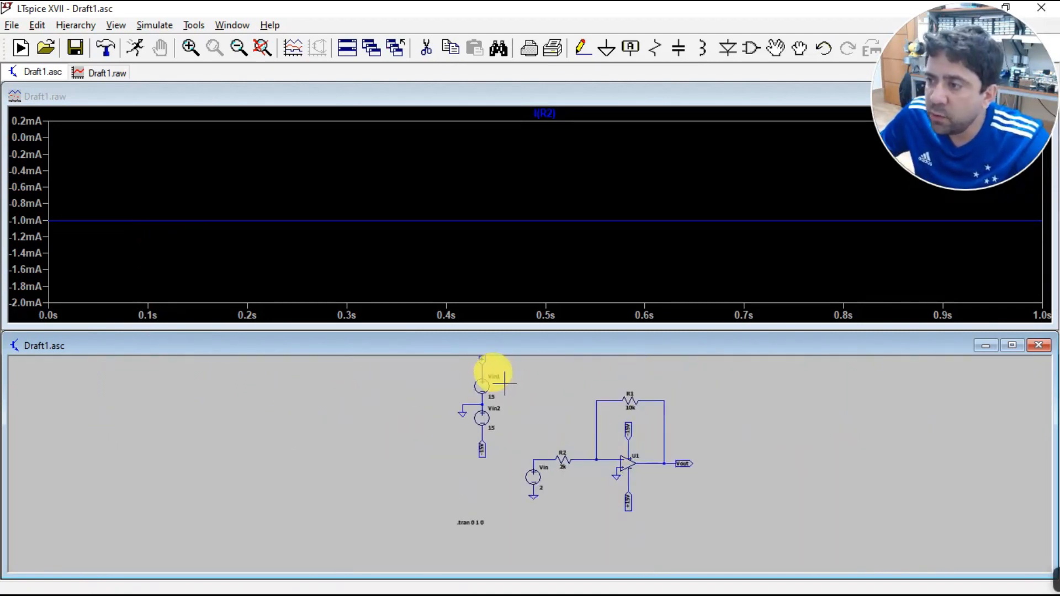
{"action": "scroll", "coordinate": [504, 382], "scroll_direction": "up", "scroll_amount": 3}
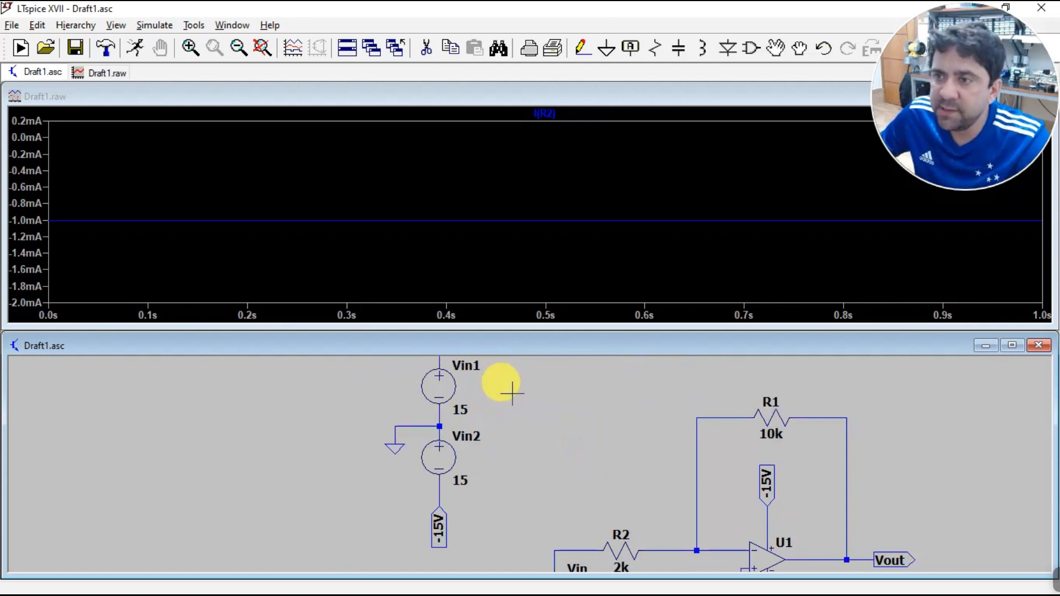